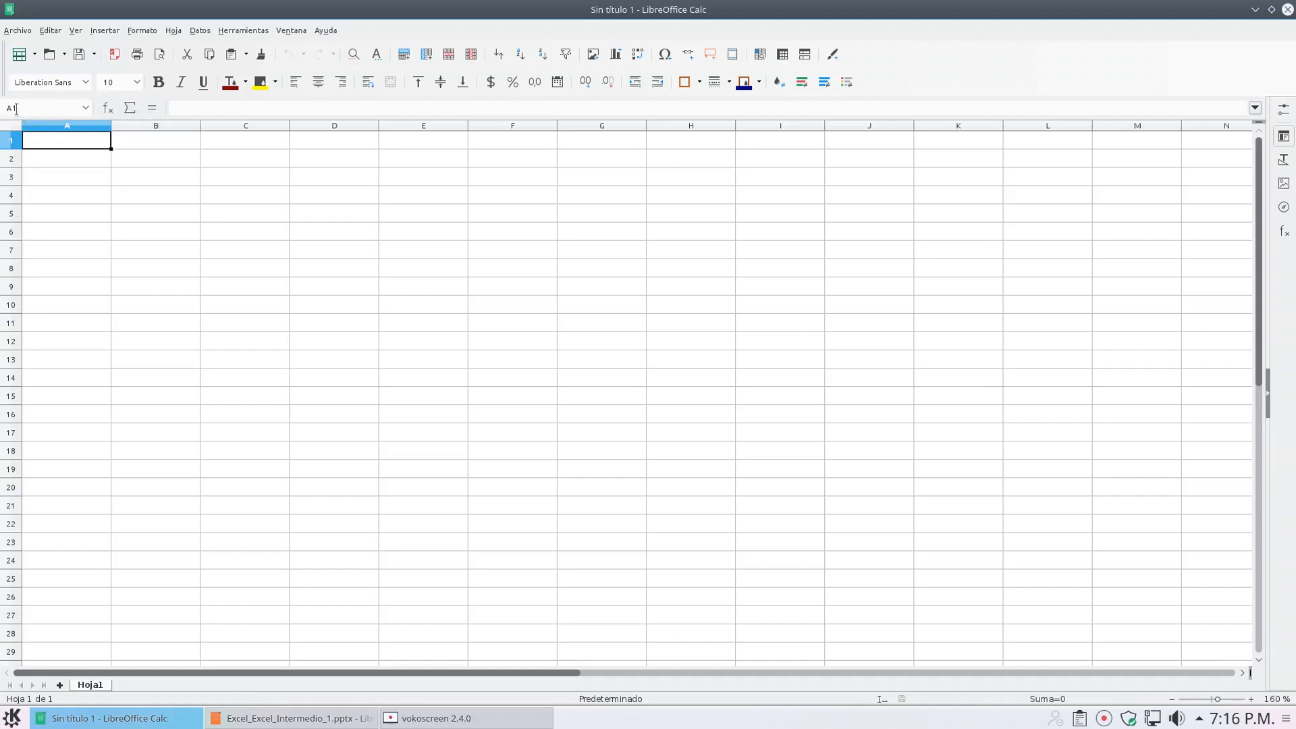
Step: Select cell D3, the range D3:F10 and cell D4 to compare their references
click(326, 183)
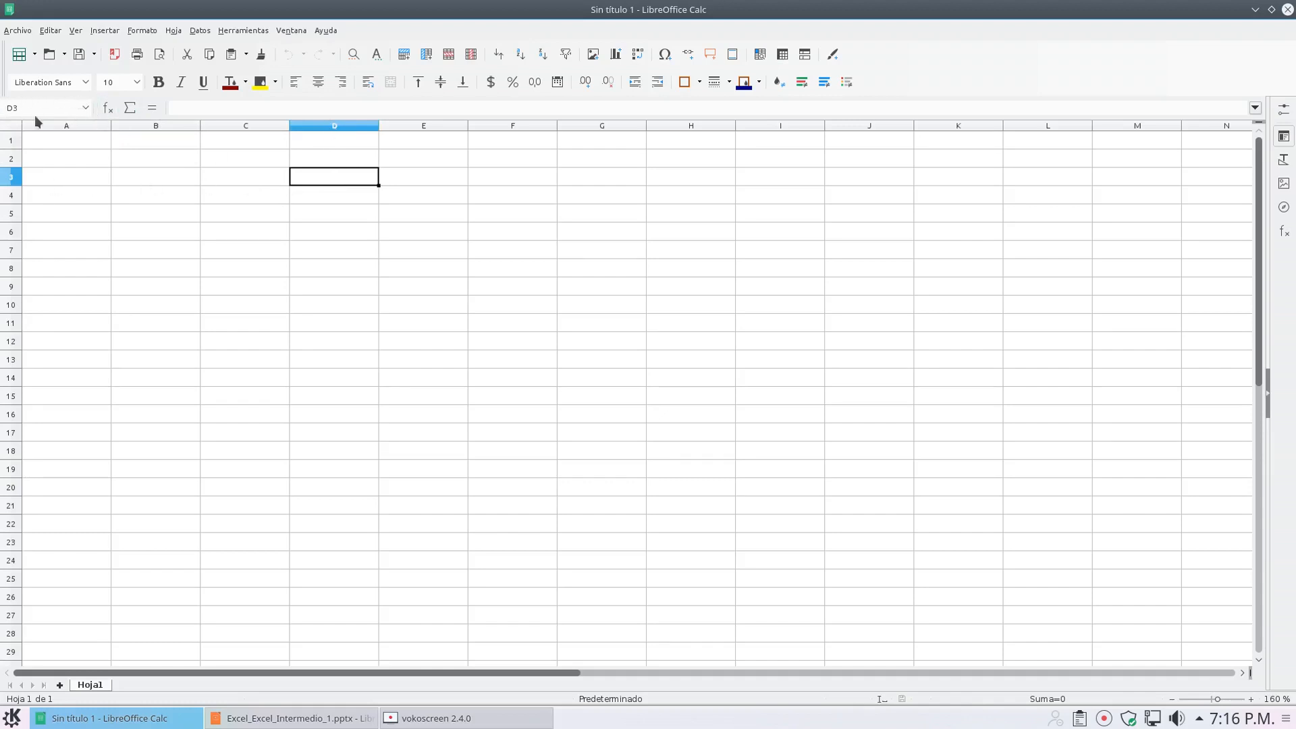
drag(299, 179, 533, 305)
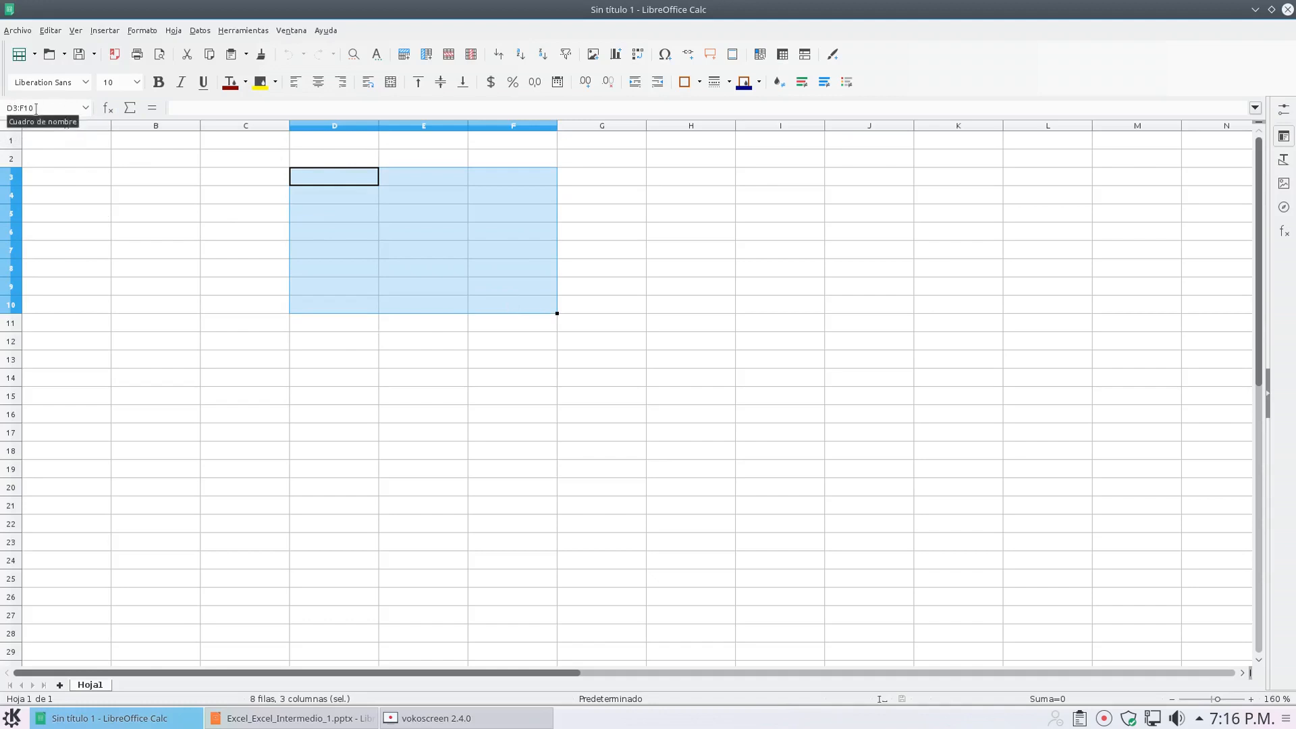
click(343, 426)
click(350, 195)
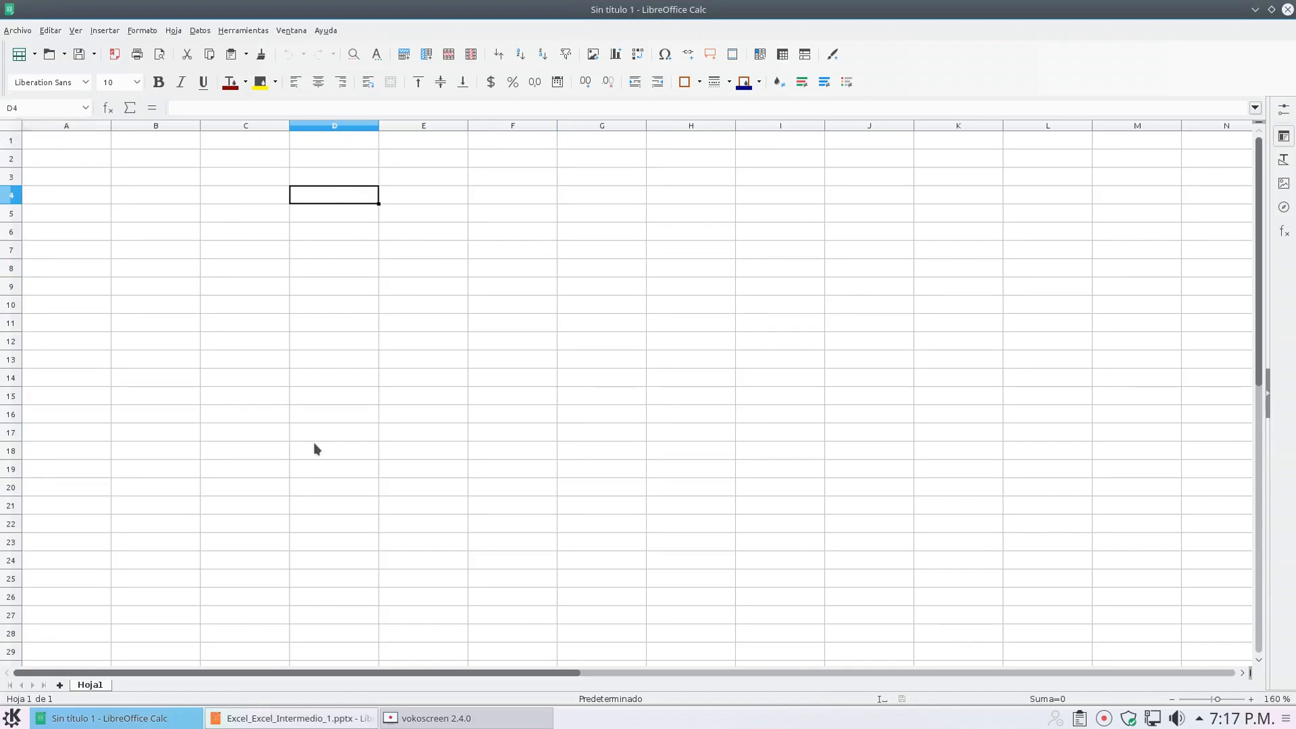
Step: Select the whole of row 5 by entering the reference 5:5
click(29, 106)
text(5:)
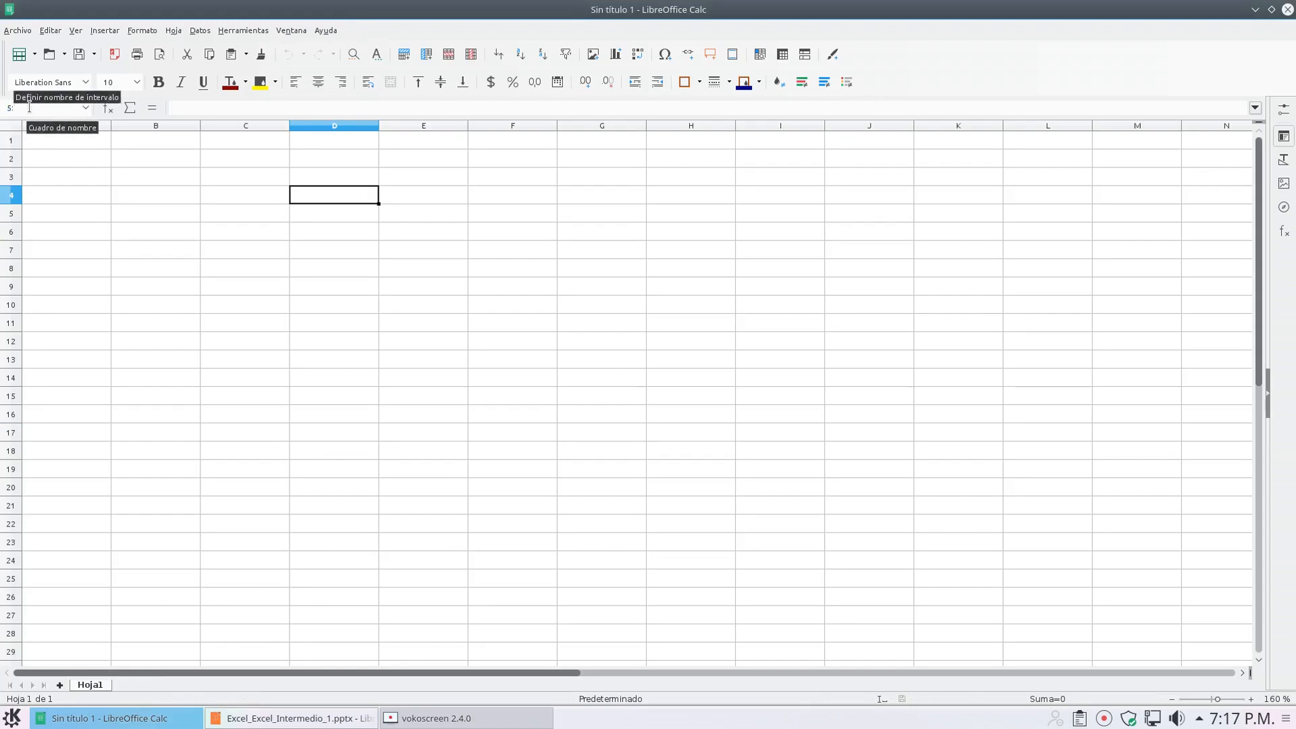
text(5)
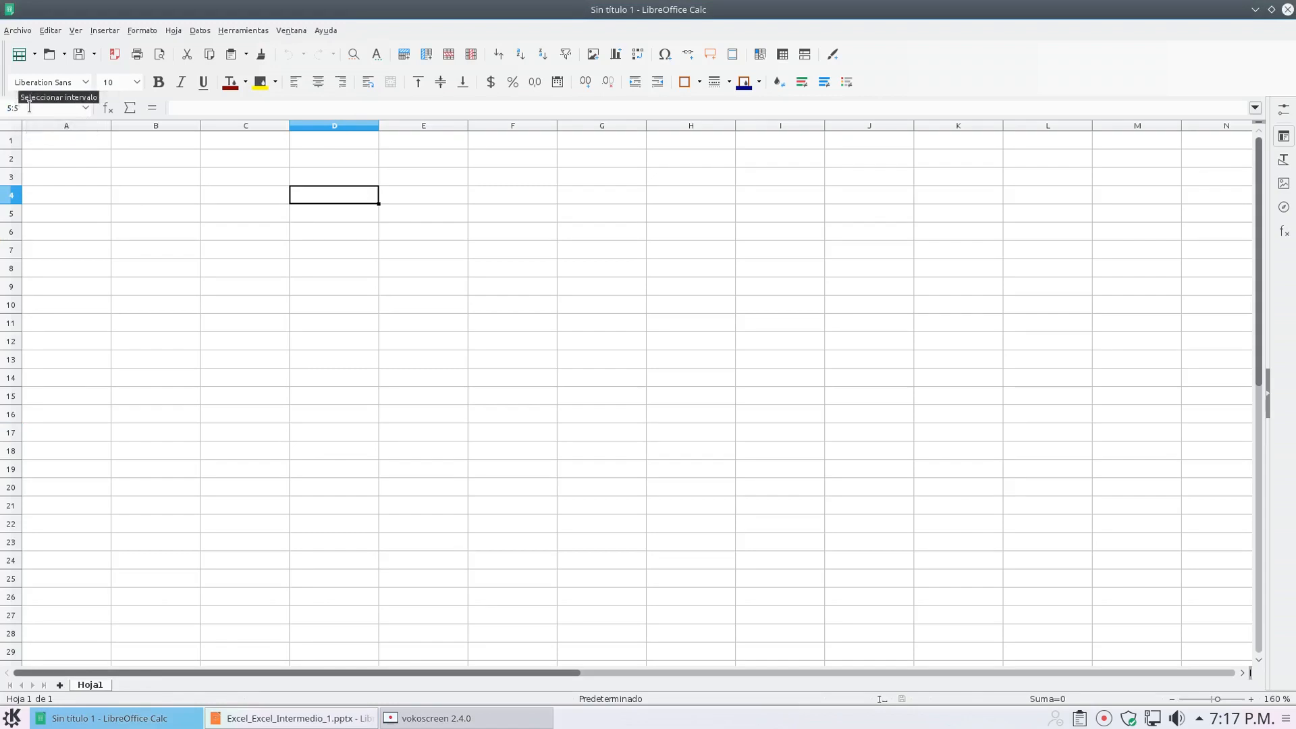
key(Return)
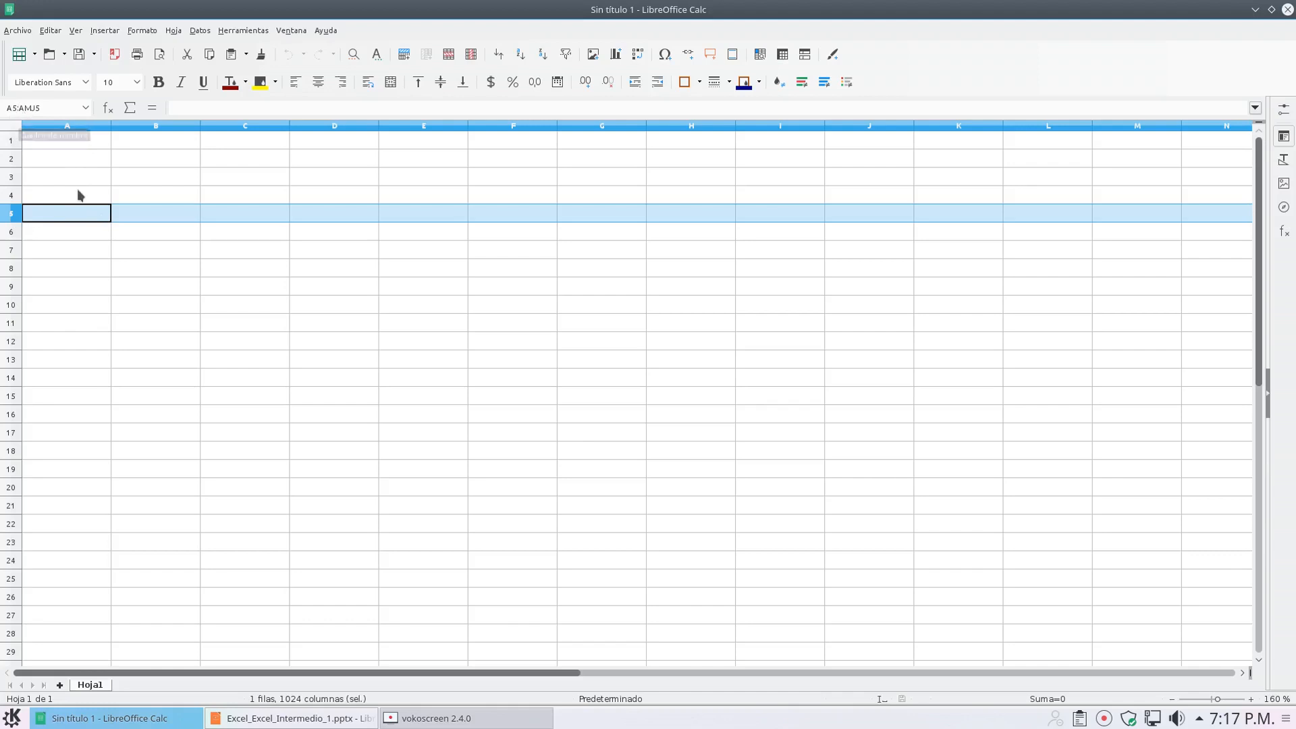
Step: Select the whole of column H by entering the reference H:H
click(21, 108)
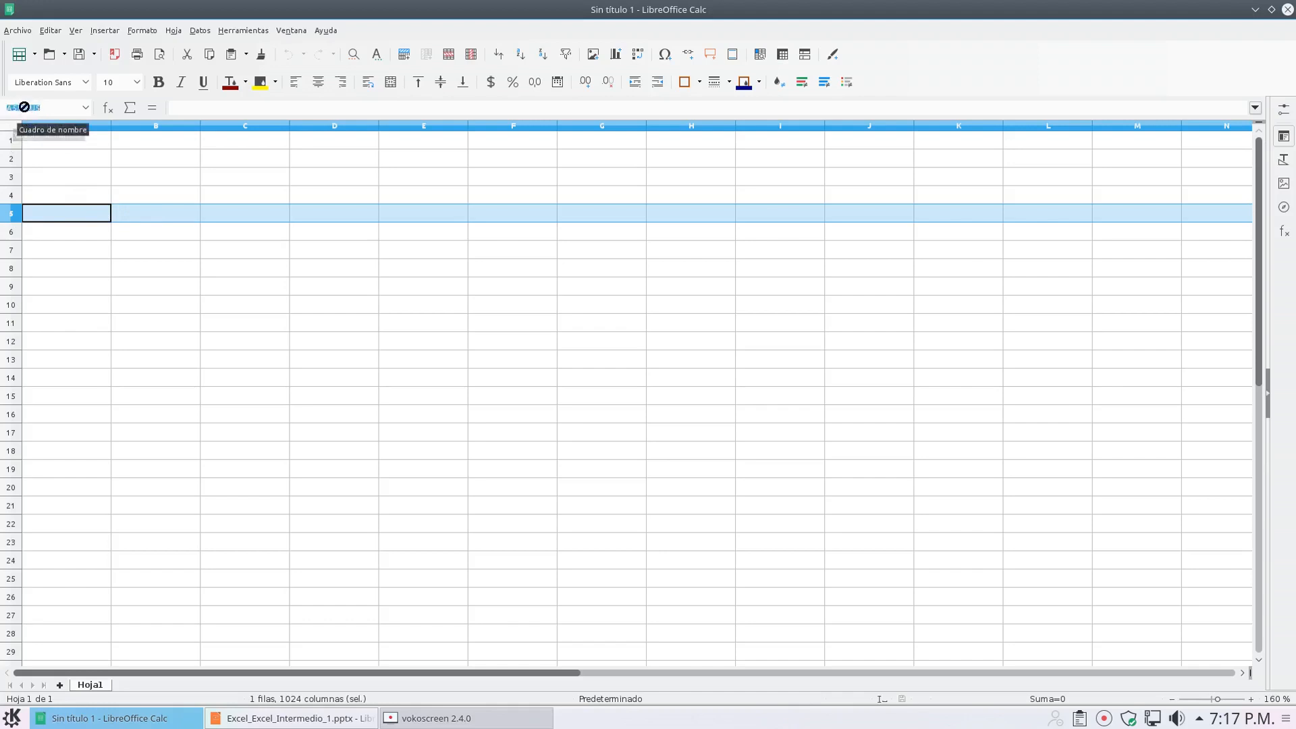
click(50, 107)
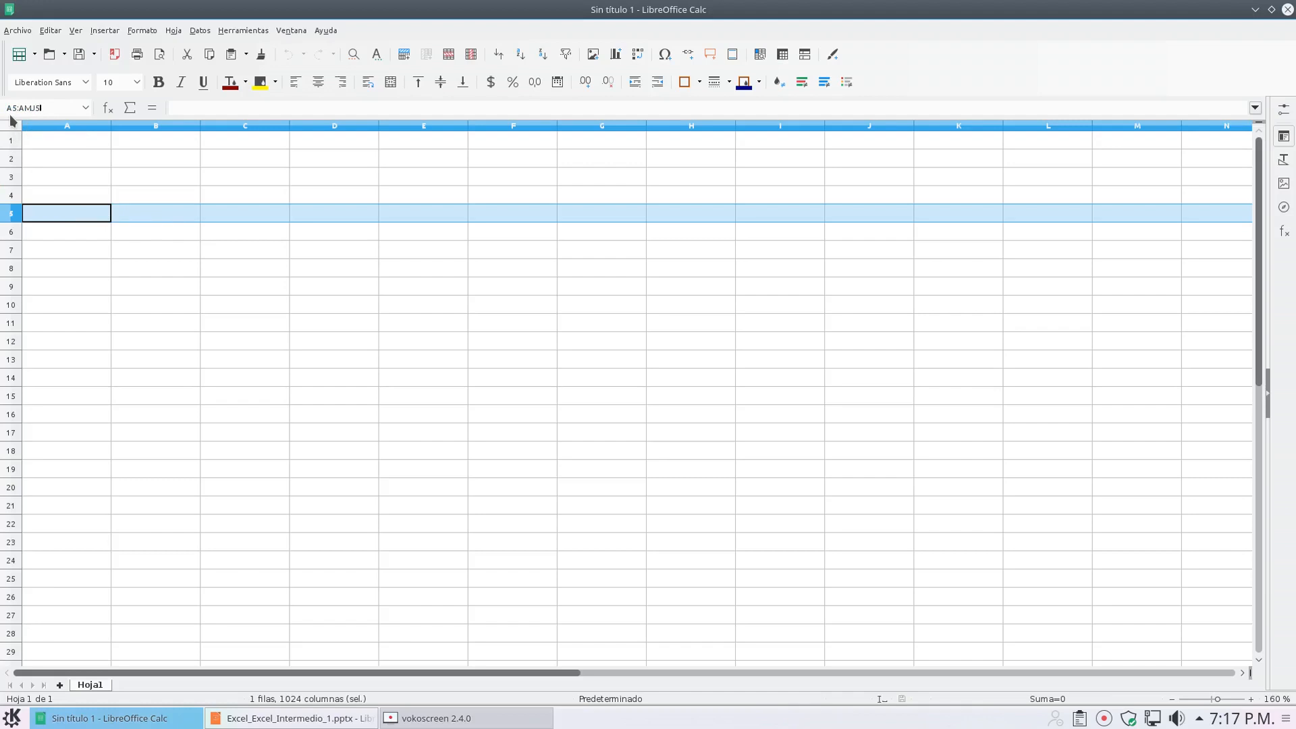
click(48, 106)
text(H:H)
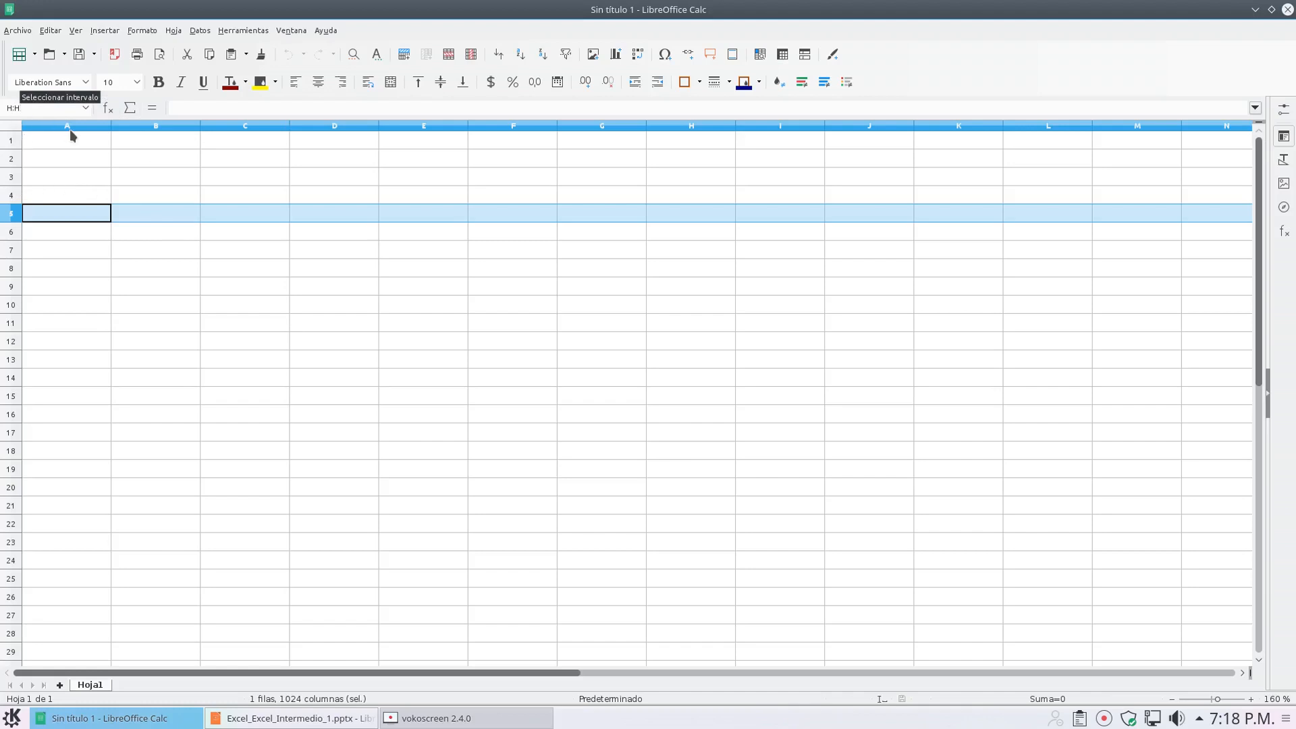
key(Return)
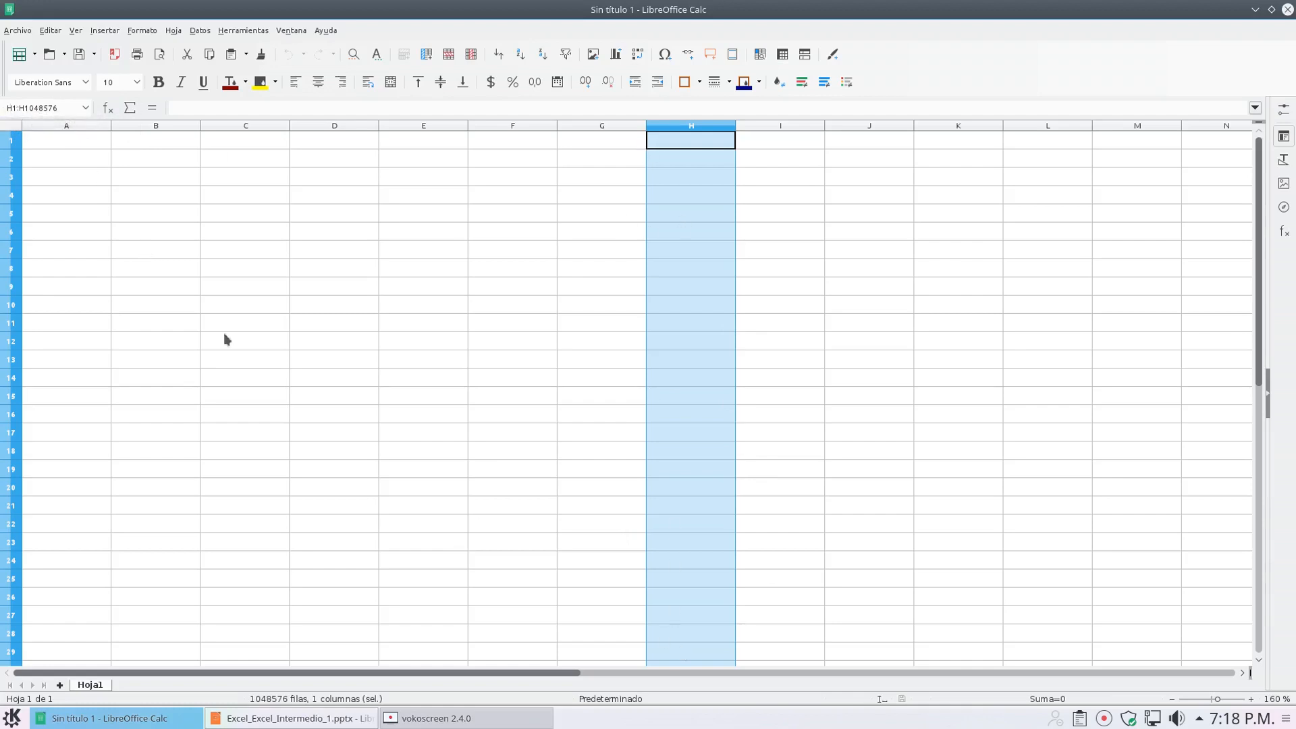
Step: Select columns G through J by entering the reference G:J
click(67, 106)
double_click(67, 106)
text(G:)
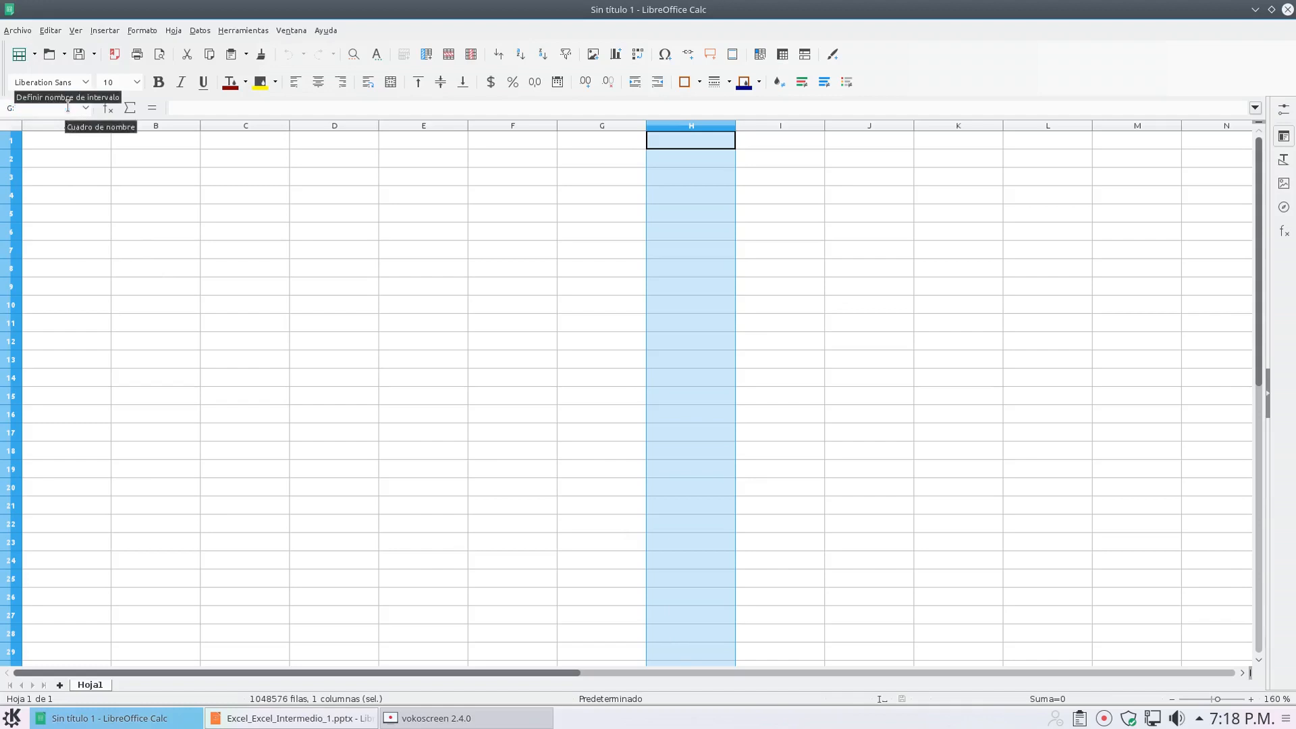
text(J)
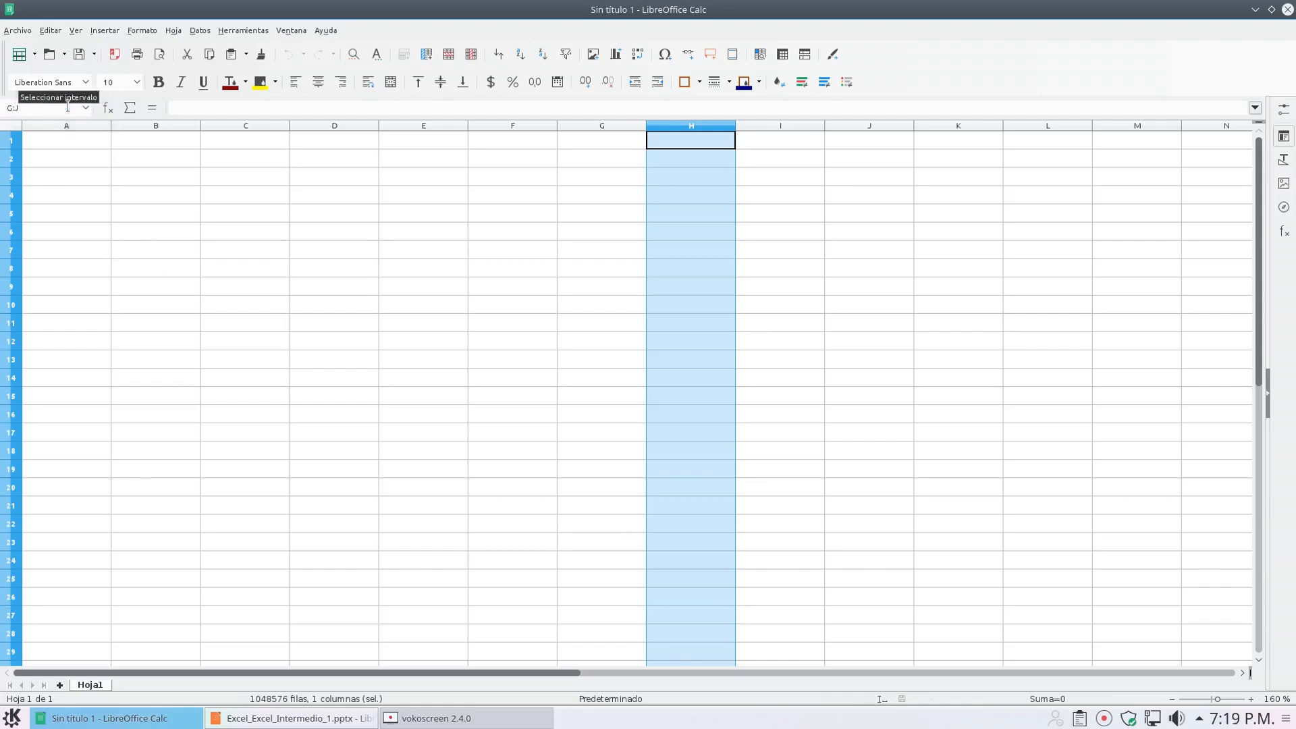
key(Return)
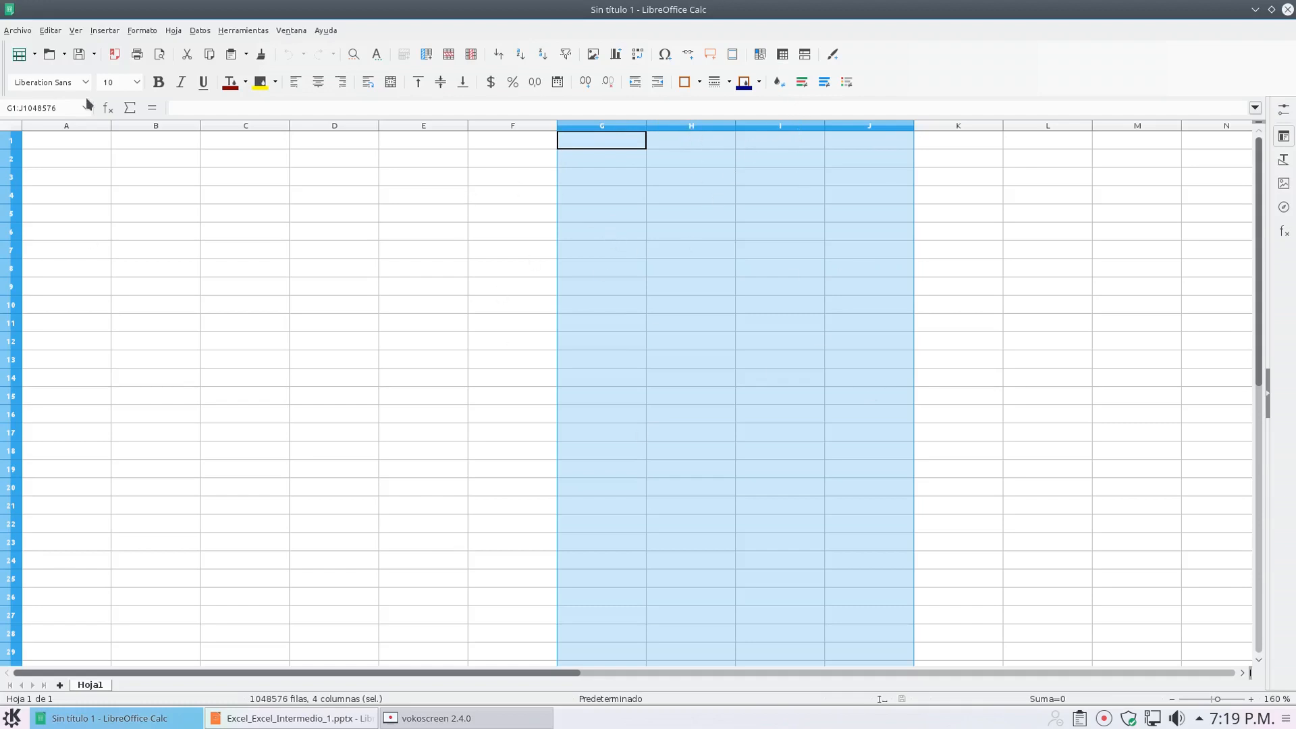
click(58, 108)
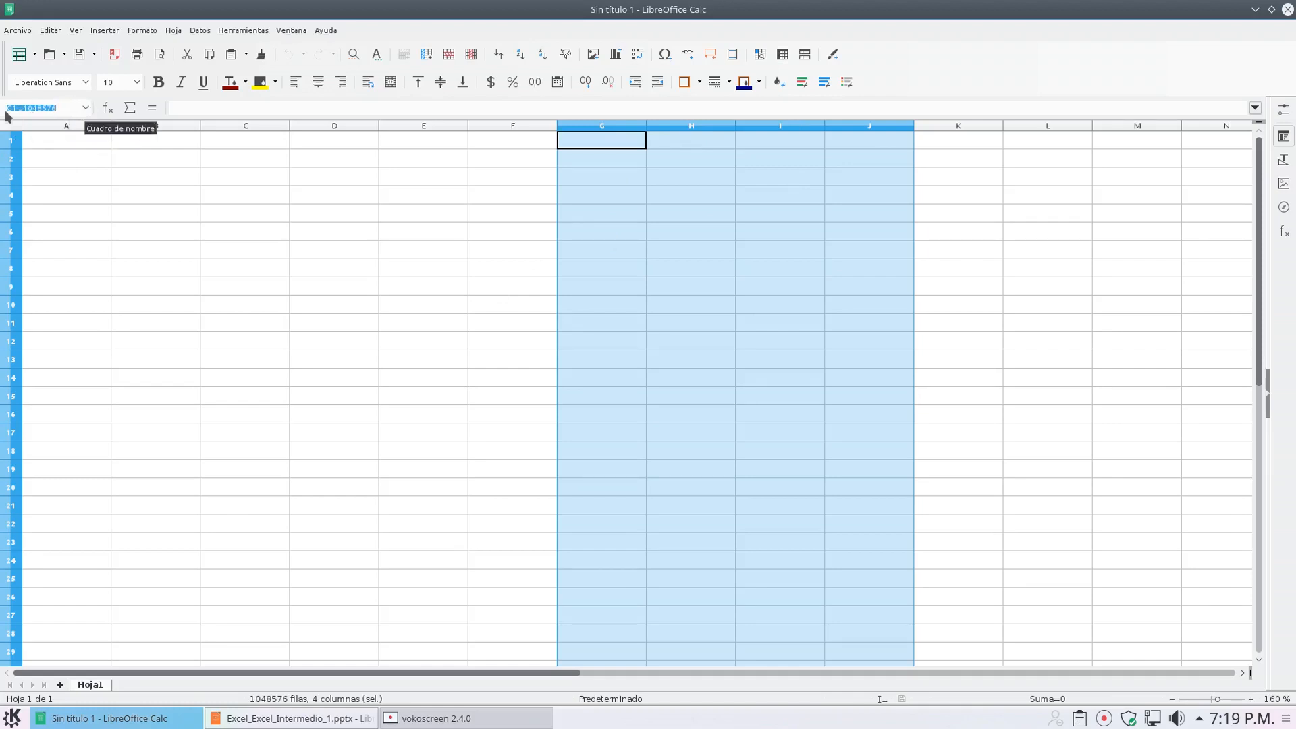
click(600, 165)
click(413, 200)
click(538, 218)
click(690, 322)
click(295, 324)
drag(682, 280, 683, 267)
click(277, 208)
Step: Name cell D10 "Perro" and reselect it after visiting C7 to check the name
click(341, 308)
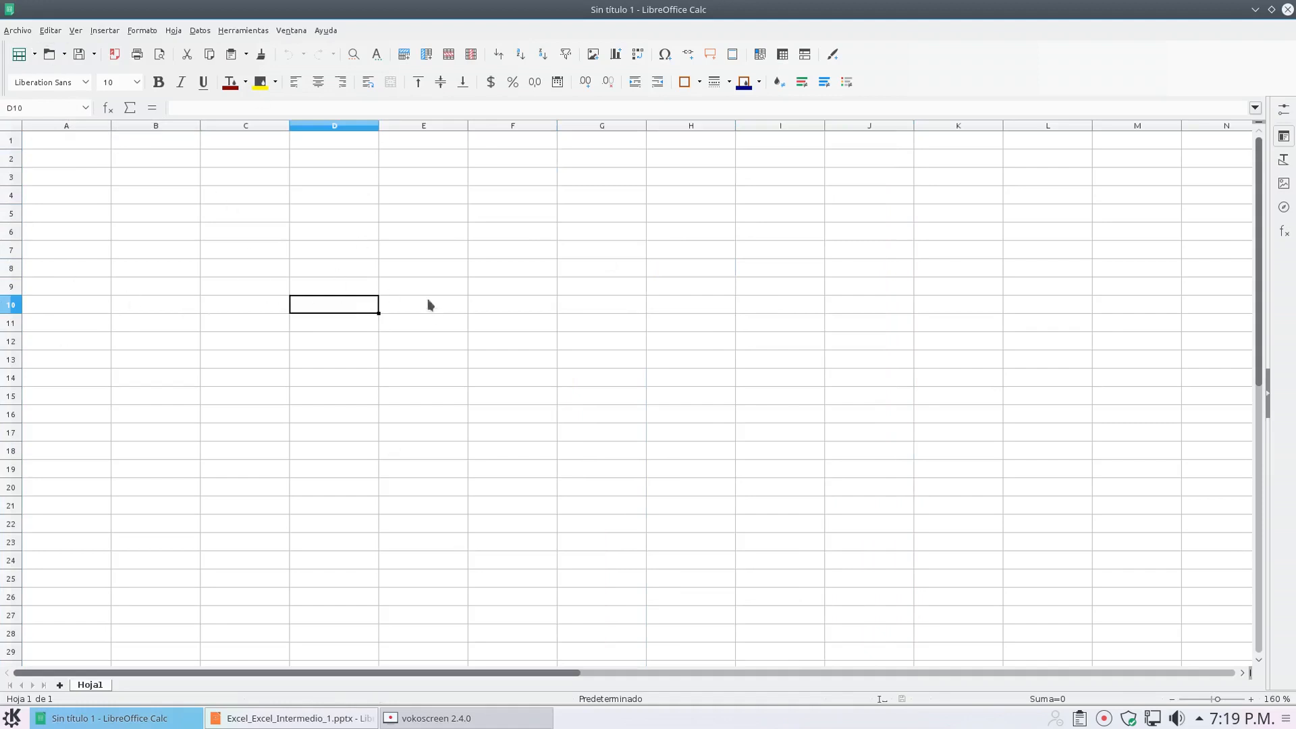
click(61, 109)
click(61, 108)
key(BackSpace)
key(BackSpace)
key(BackSpace)
text(D)
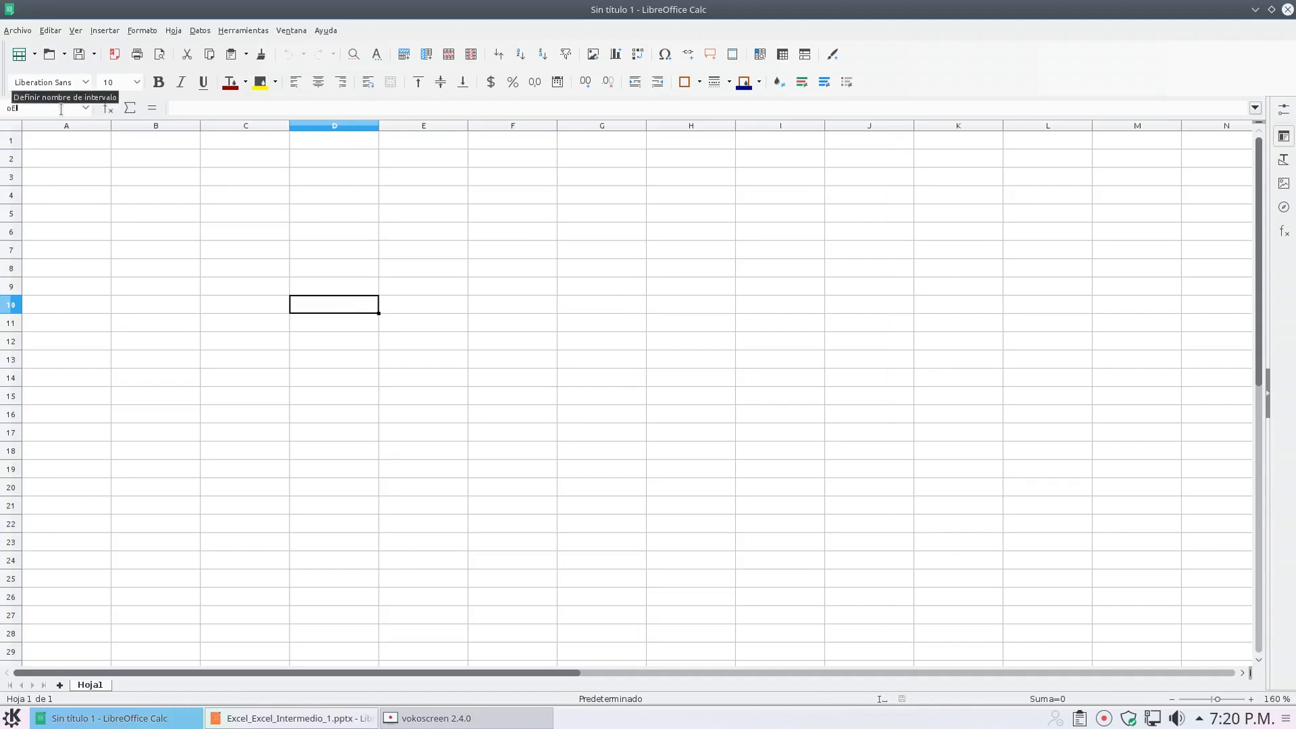
key(BackSpace)
text(Perro)
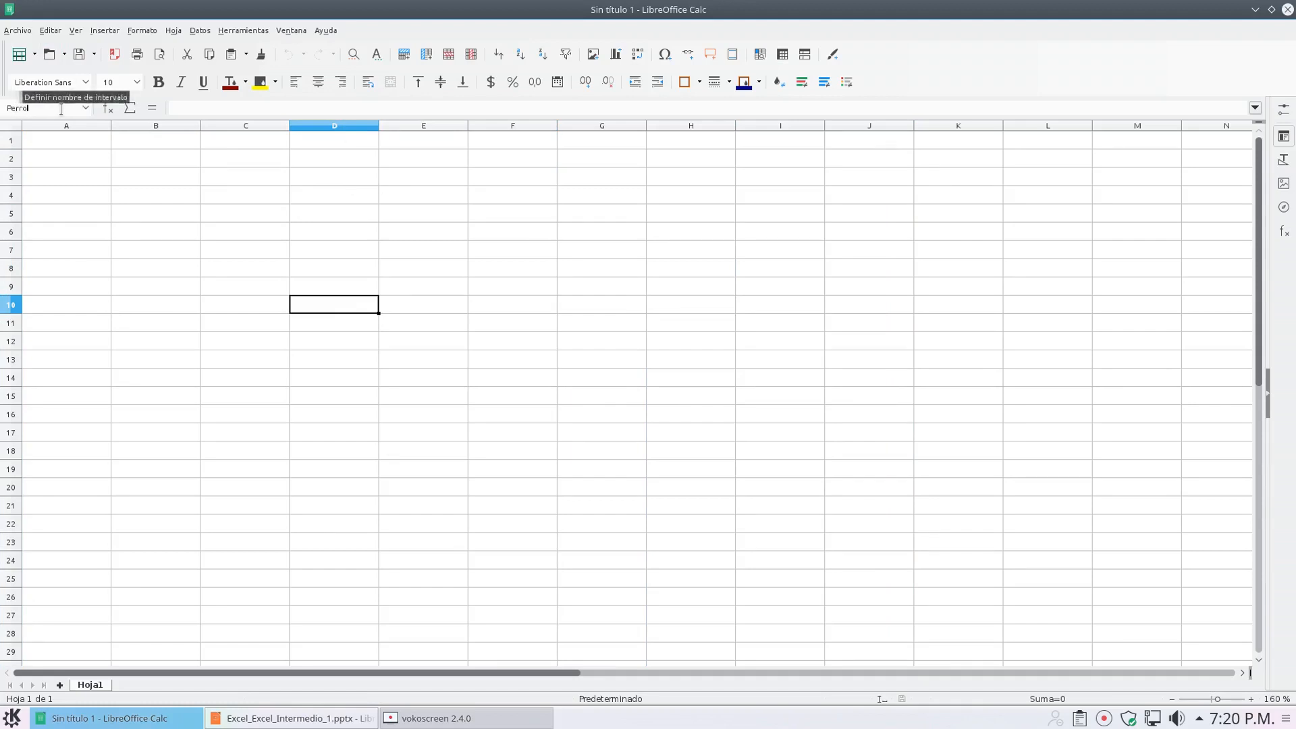
key(Return)
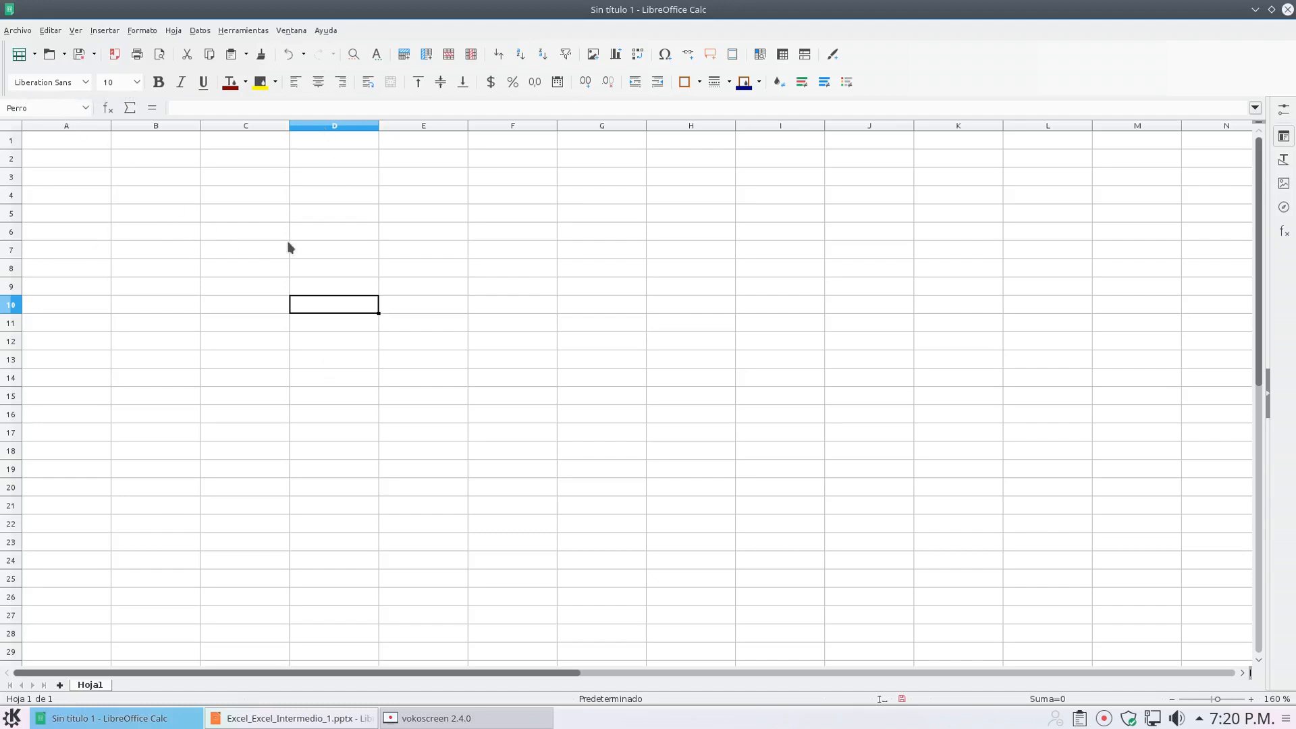
click(235, 247)
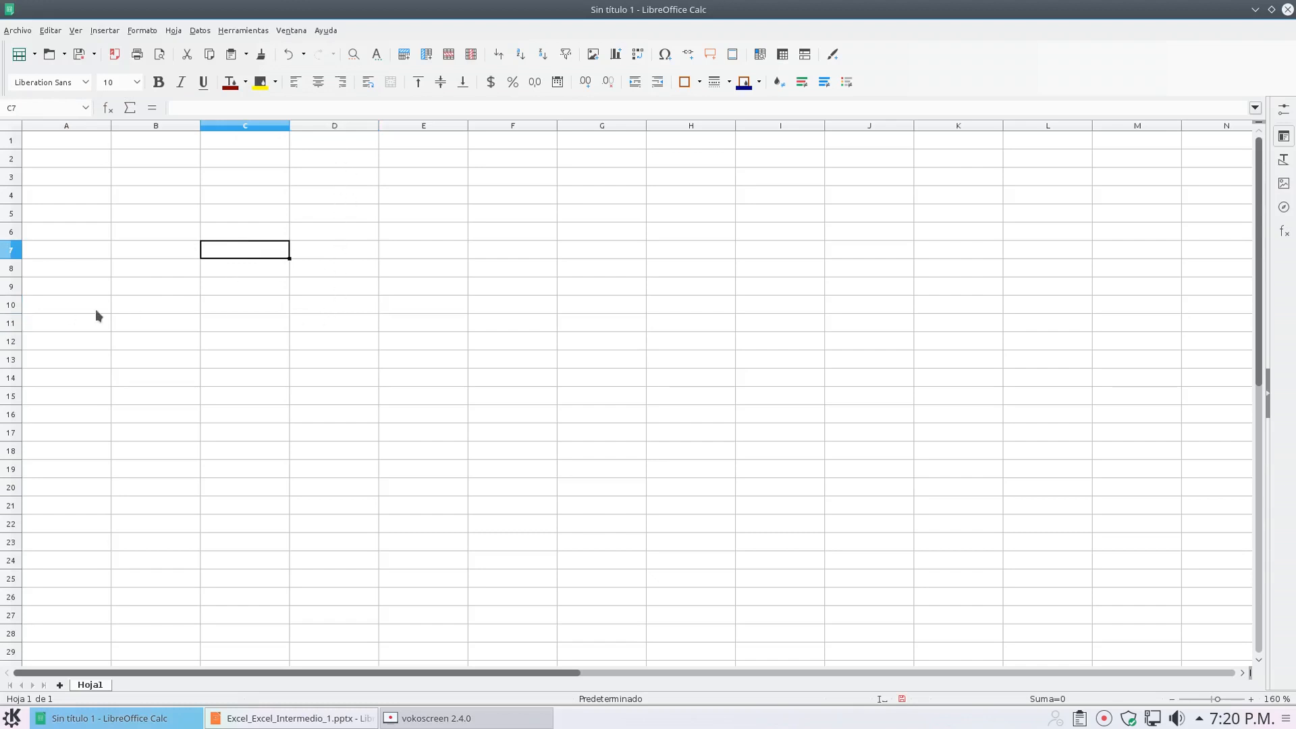
click(313, 307)
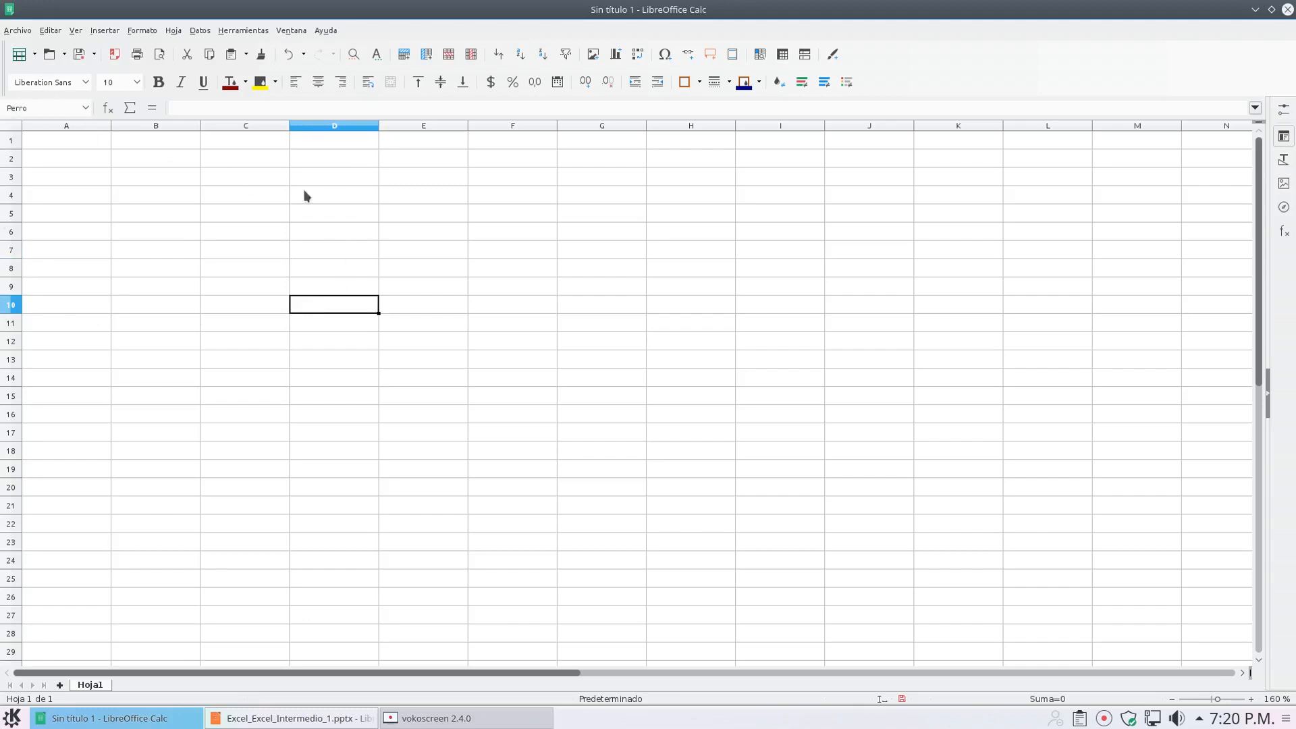
drag(289, 175, 414, 479)
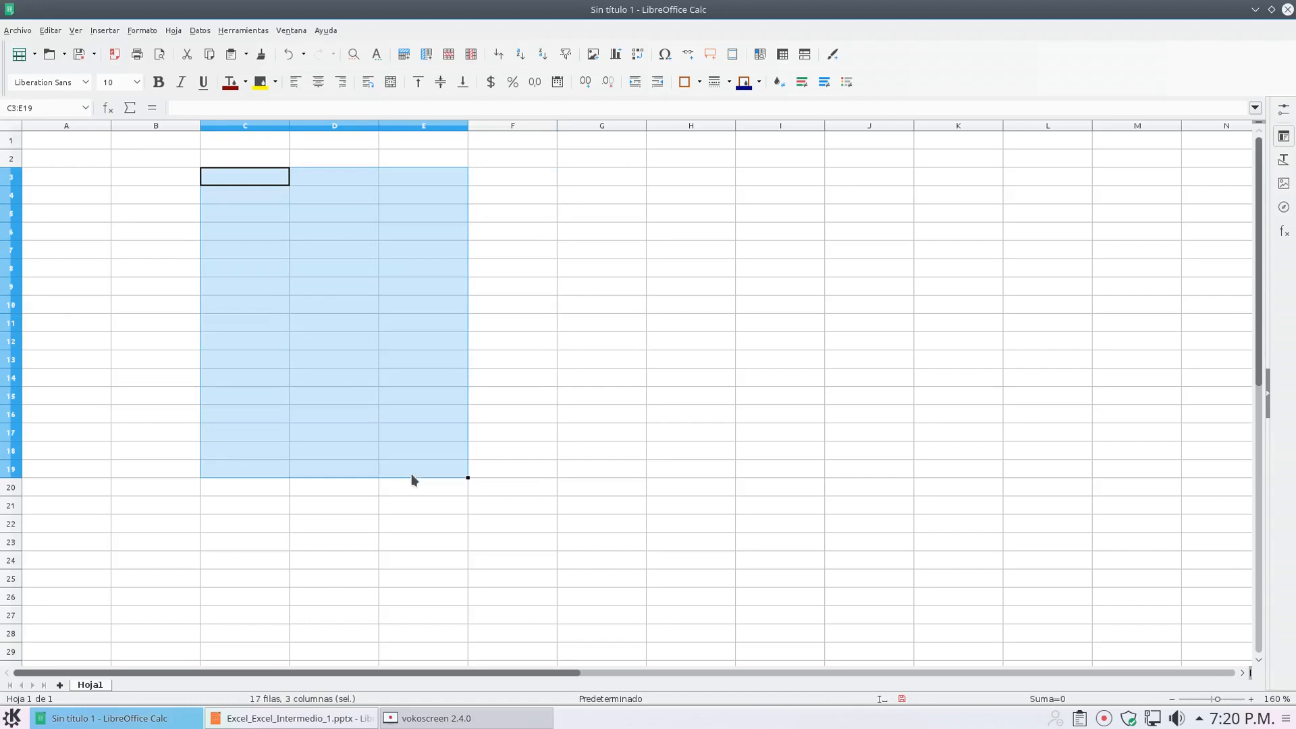
click(203, 177)
double_click(222, 178)
click(140, 210)
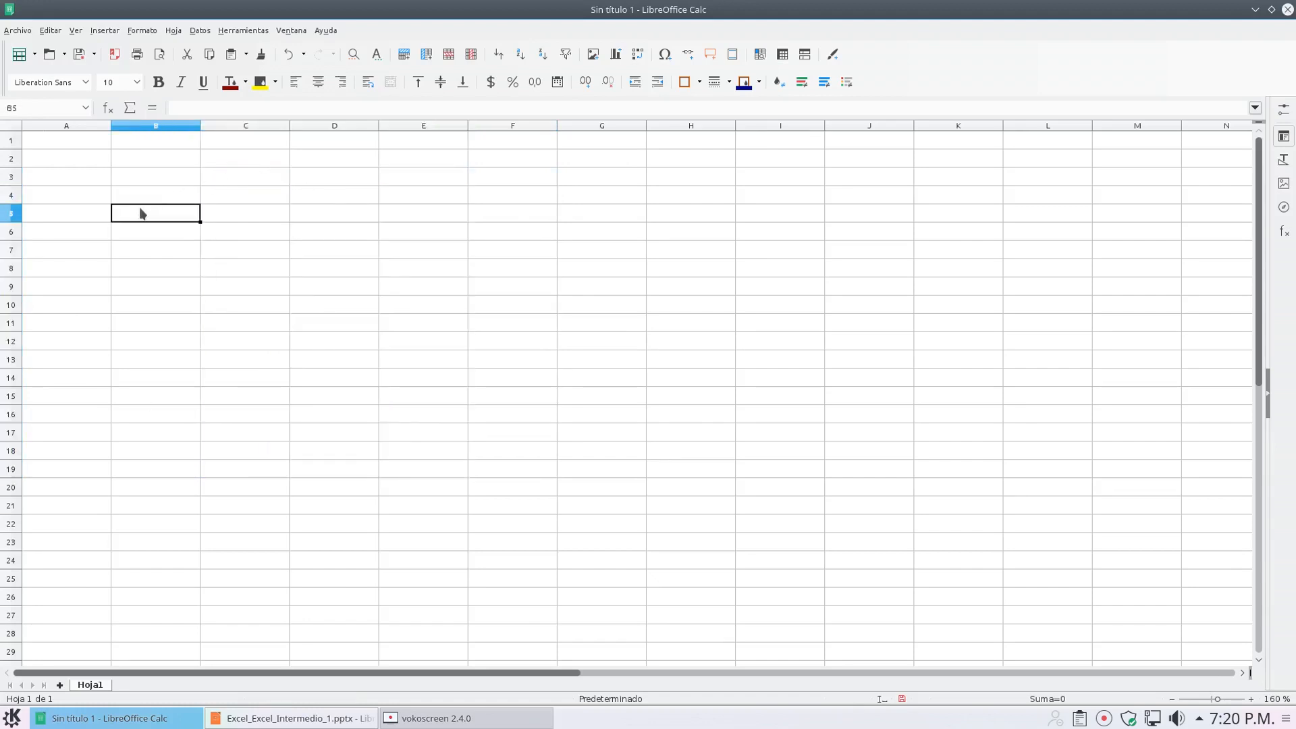
click(208, 174)
key(F2)
click(181, 194)
click(225, 180)
key(F2)
click(165, 251)
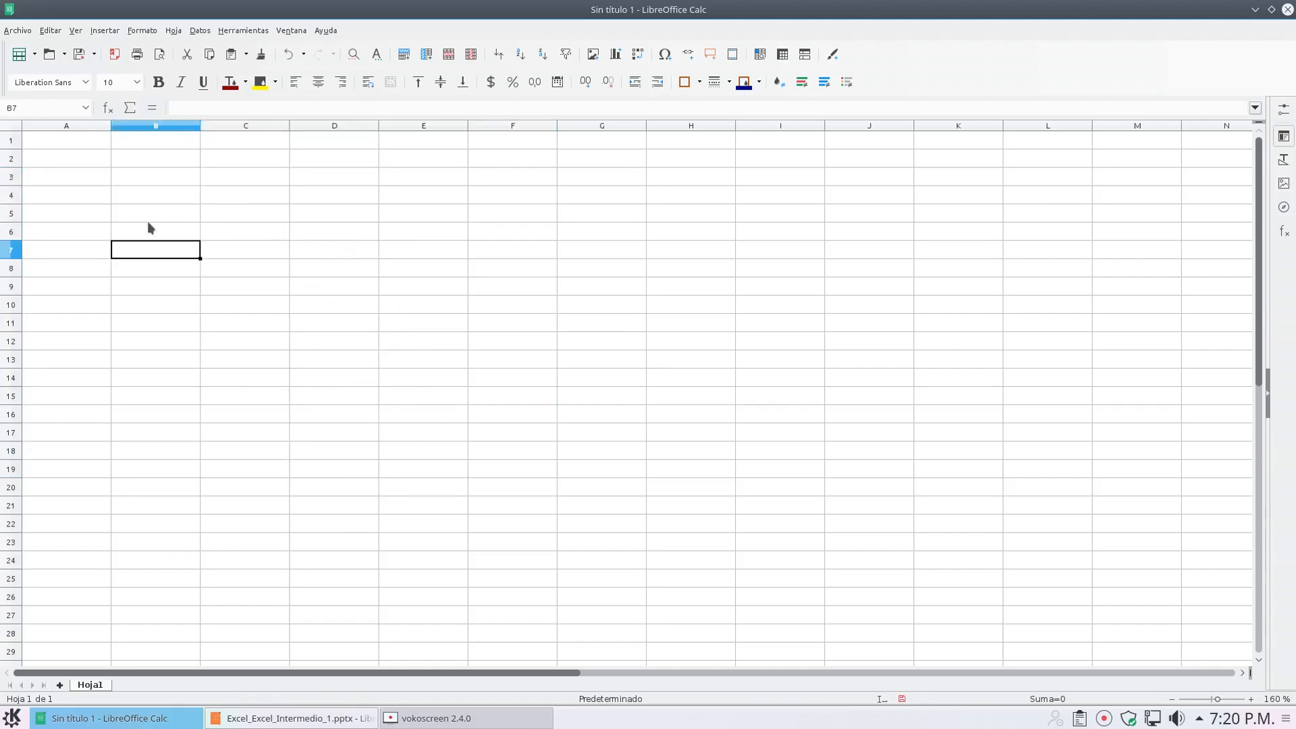
Step: Name the range B3:C8 "Tabla"
drag(143, 177, 231, 272)
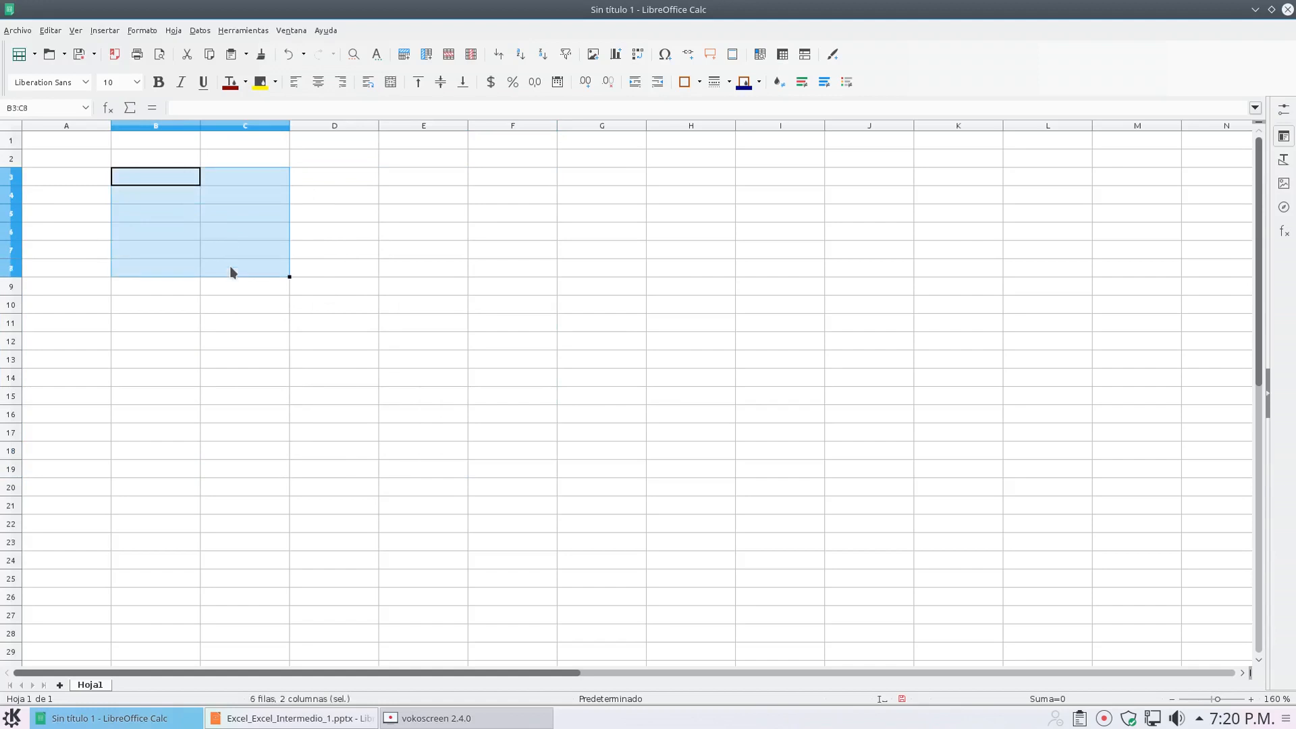
click(39, 109)
text(dabla)
key(Return)
Step: Select the range B10:C18 and reselect B3:C8 to compare their reference and name
click(256, 361)
double_click(280, 356)
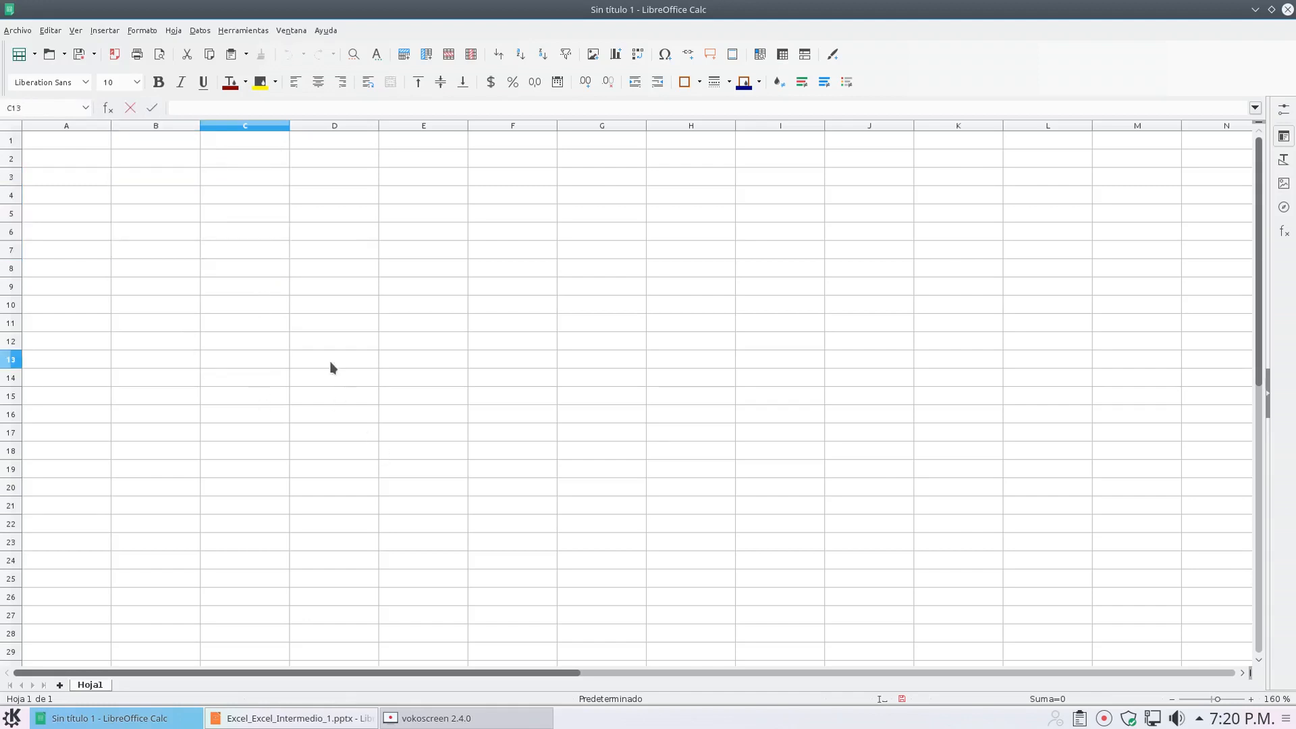
drag(156, 304, 231, 459)
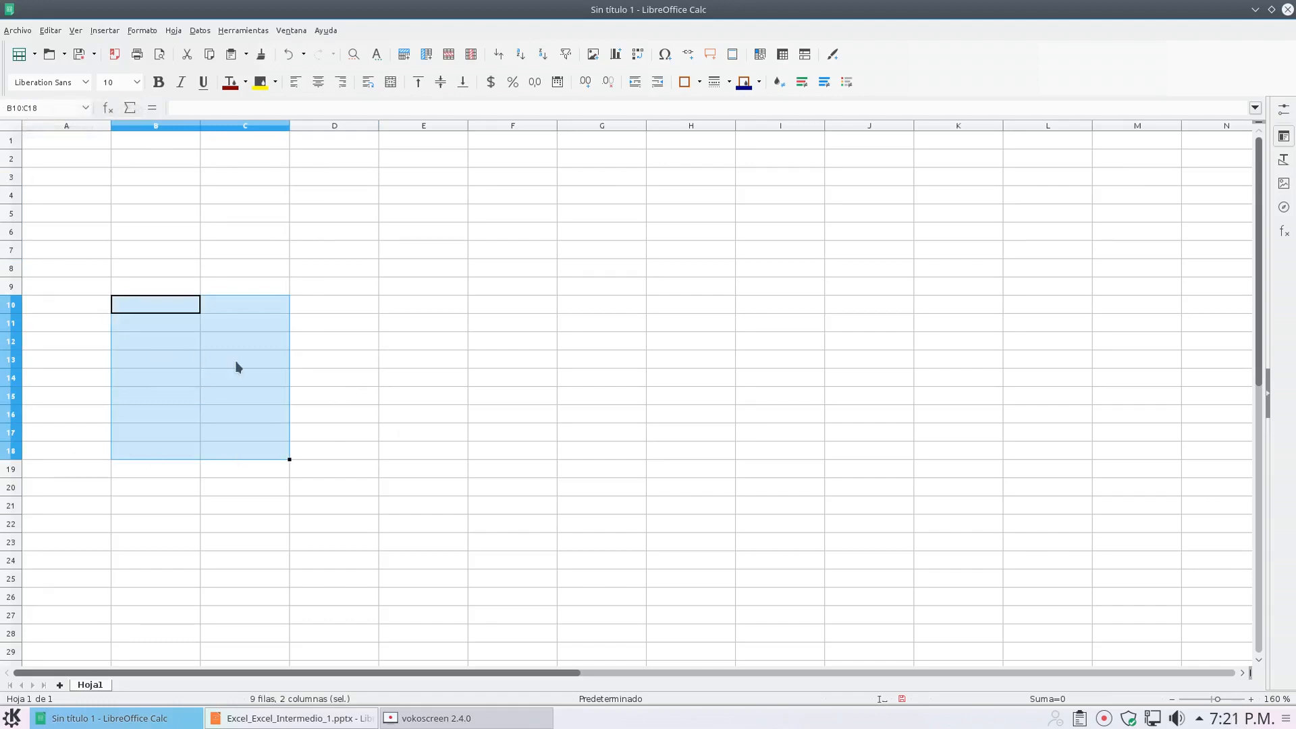
click(115, 180)
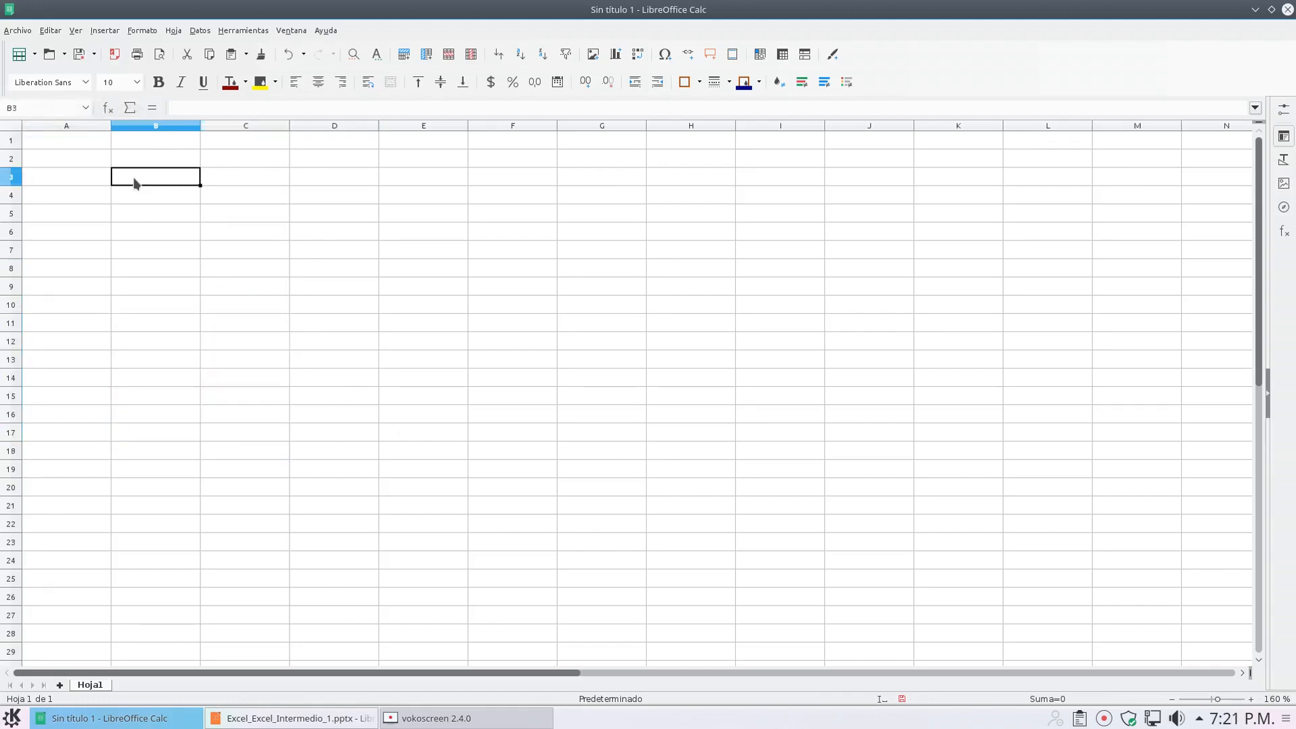
drag(154, 180, 248, 274)
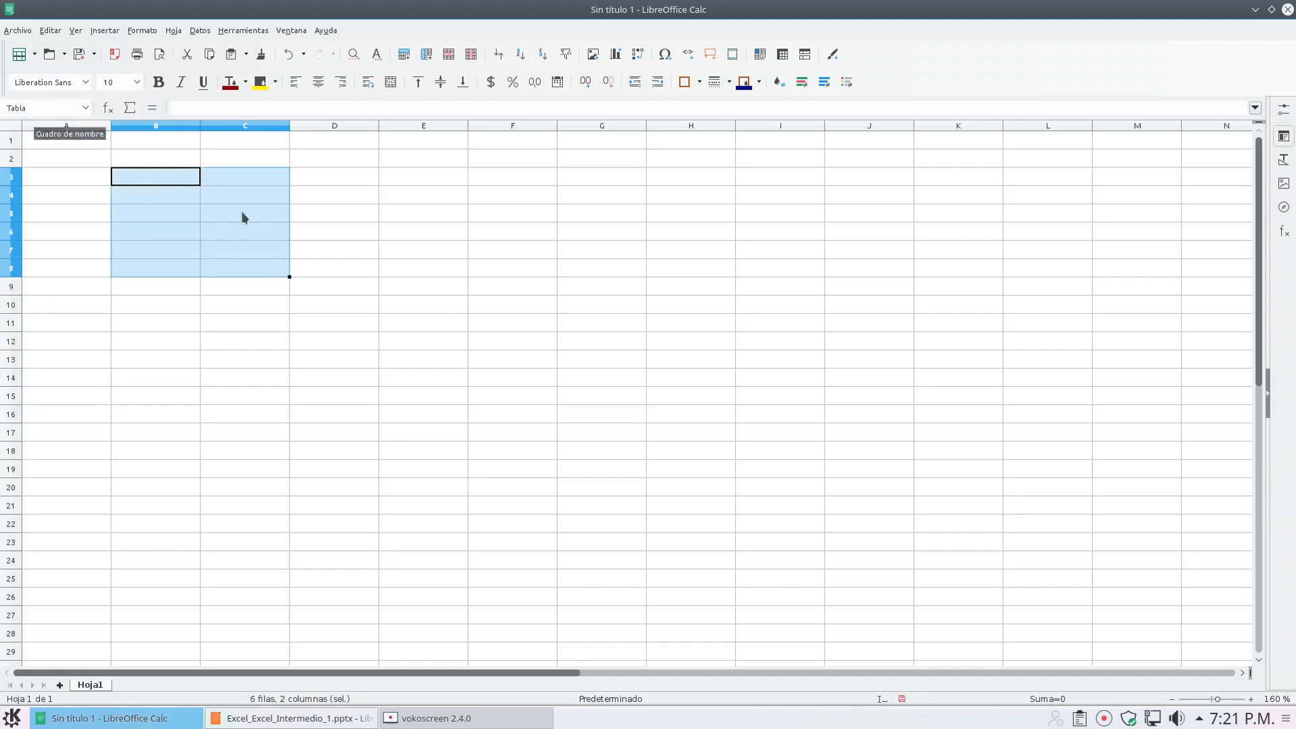
Step: Jump to the named cell Perro and the named range Tabla using the list of defined names
click(85, 109)
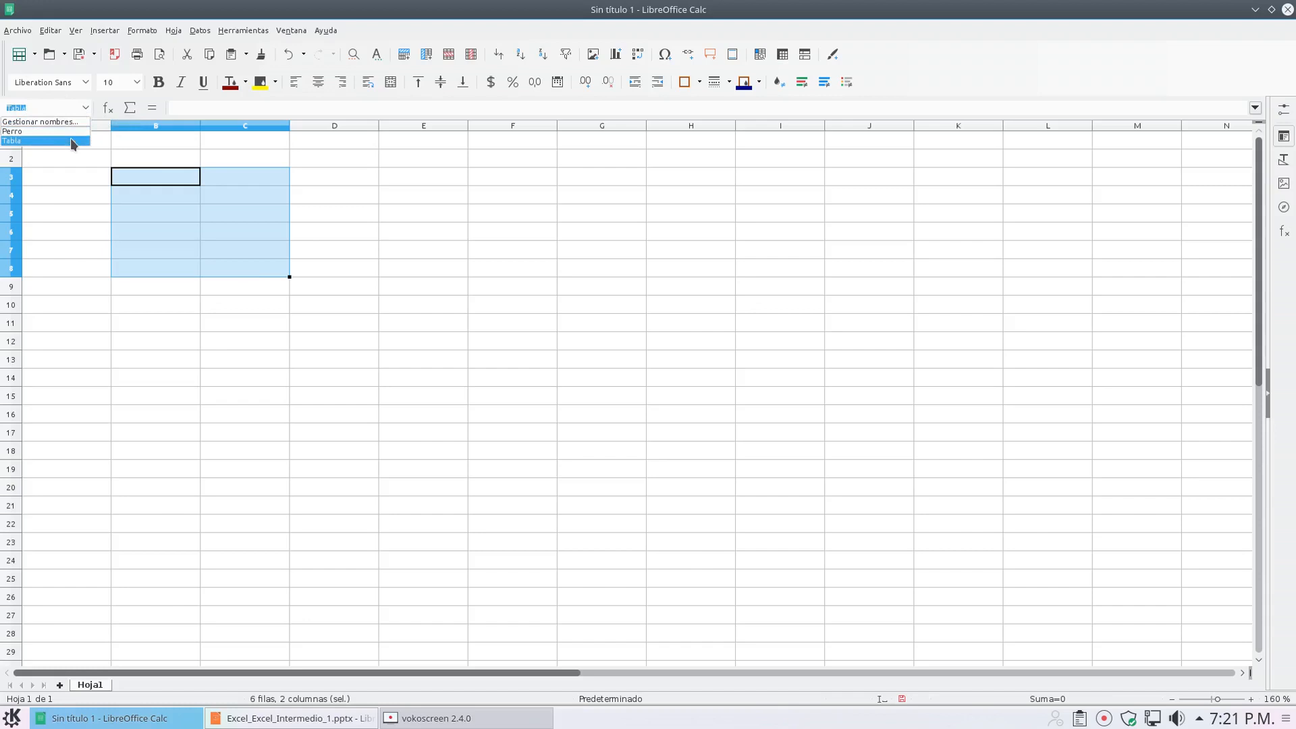
click(70, 132)
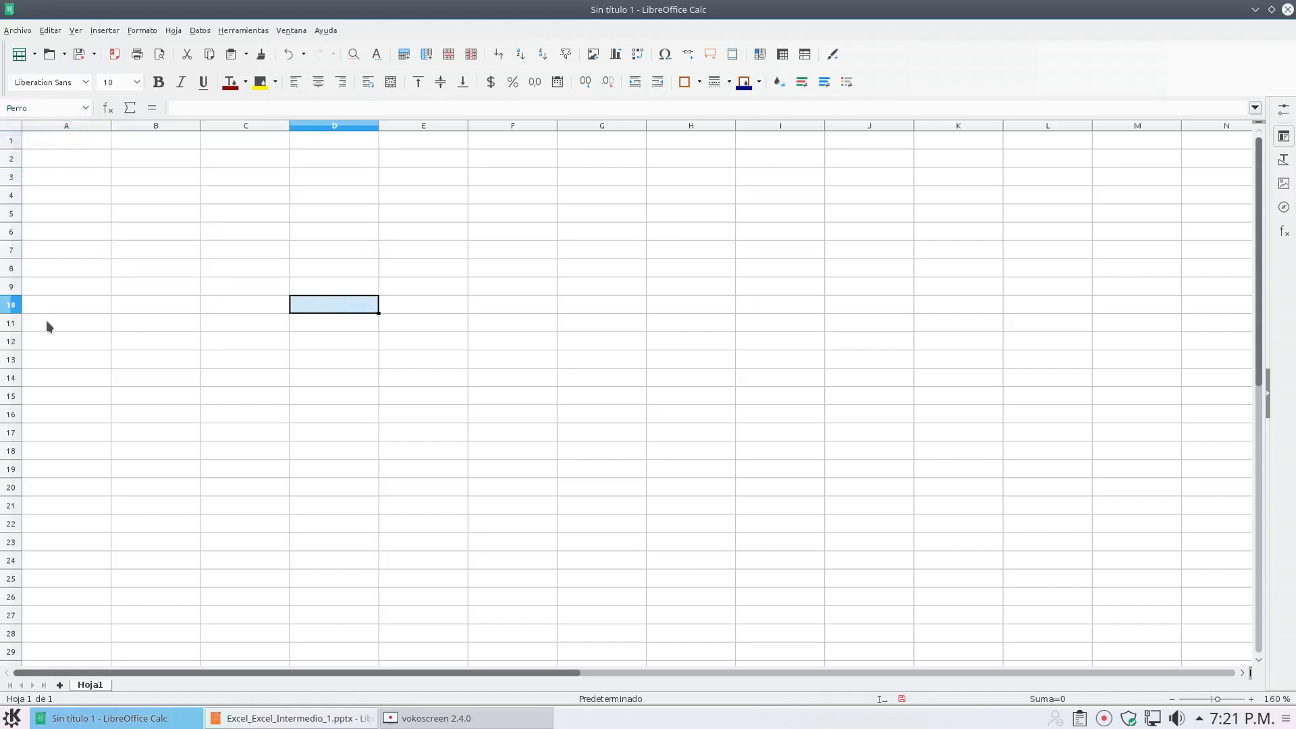
click(86, 108)
click(80, 141)
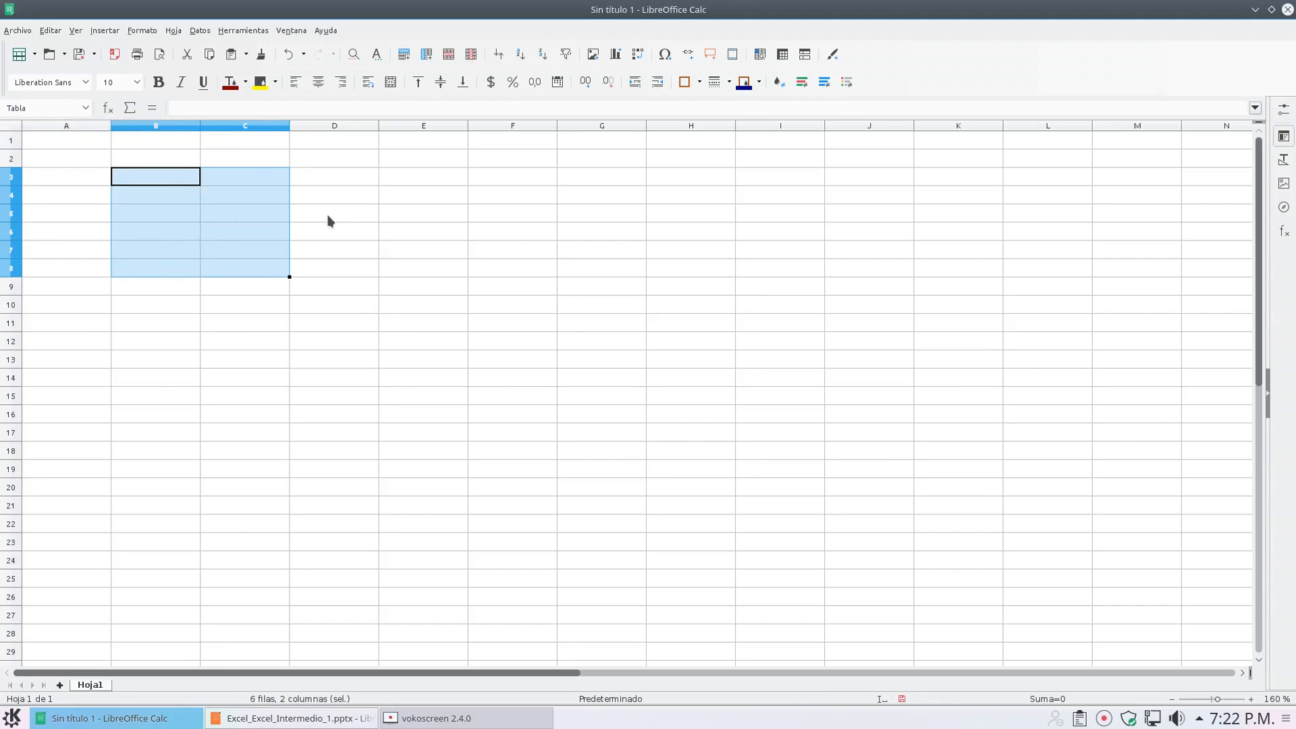
Step: Enter the headers "Costo" in A1 and "Impuesto" in B1
click(81, 139)
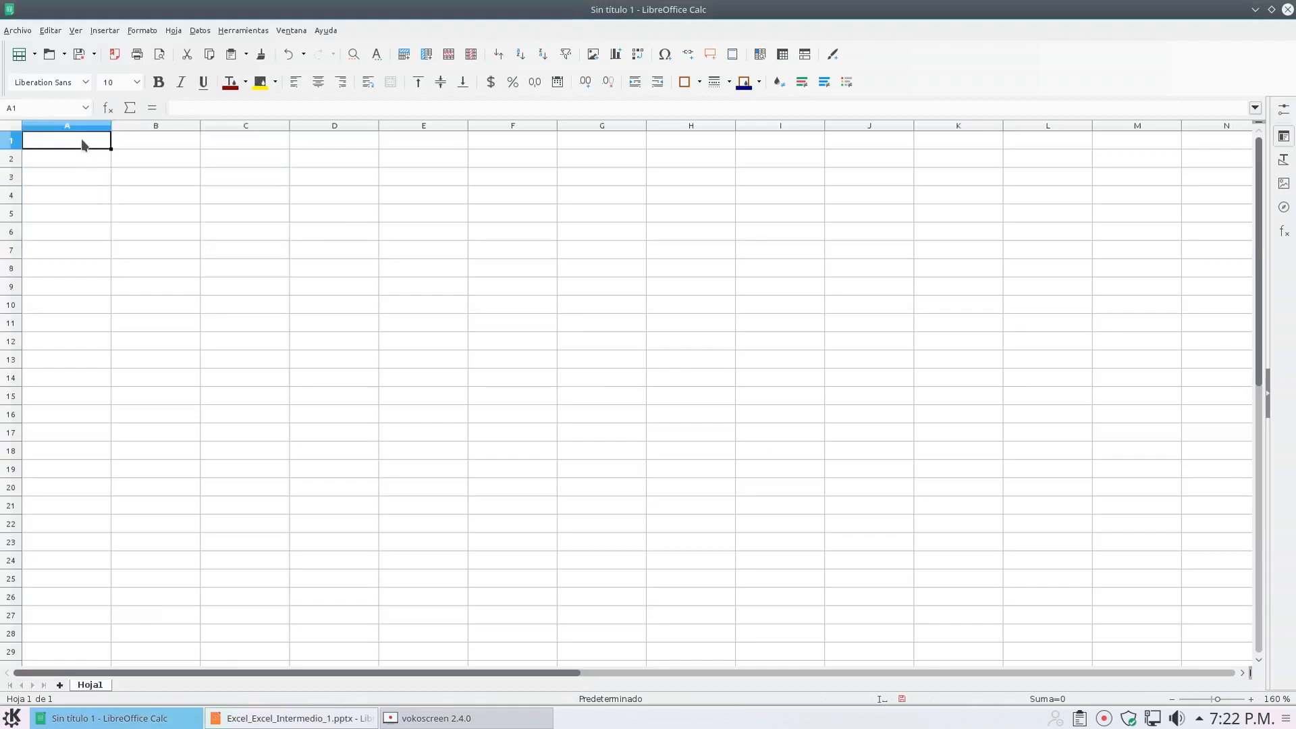
text(Costo)
key(Tab)
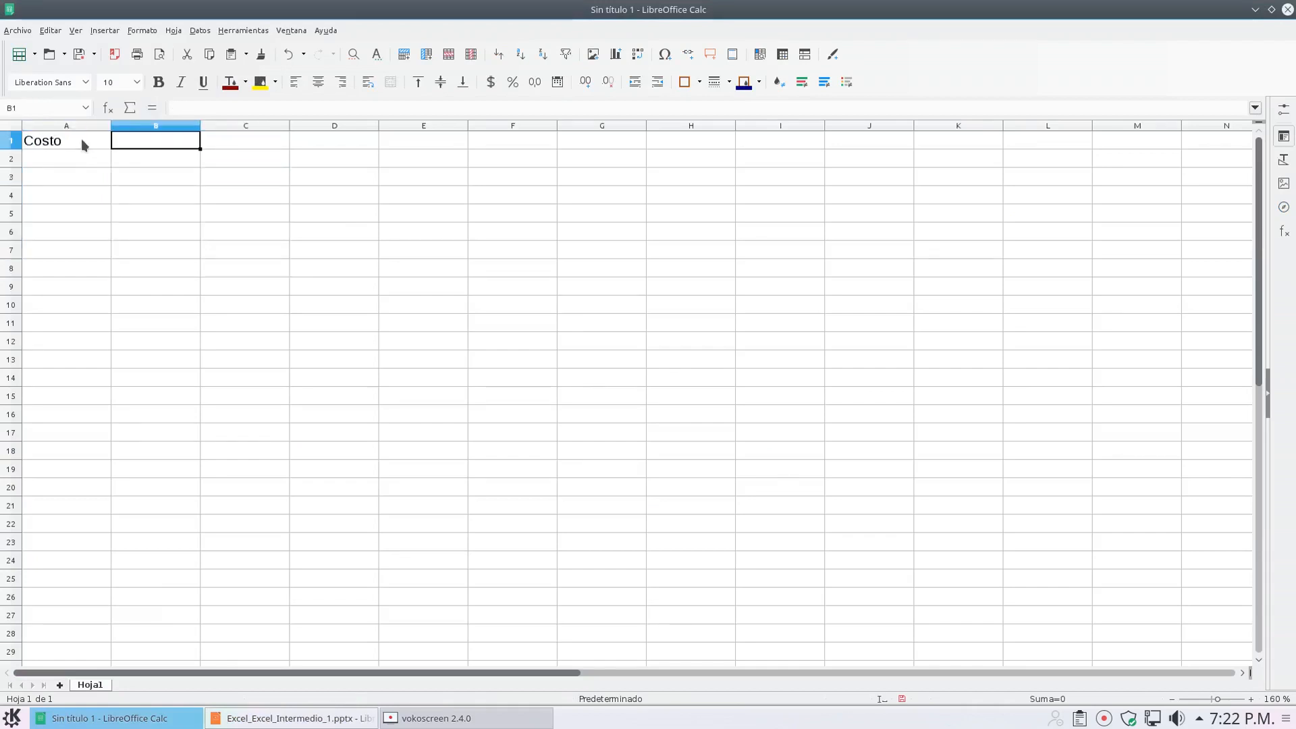
text(Imp)
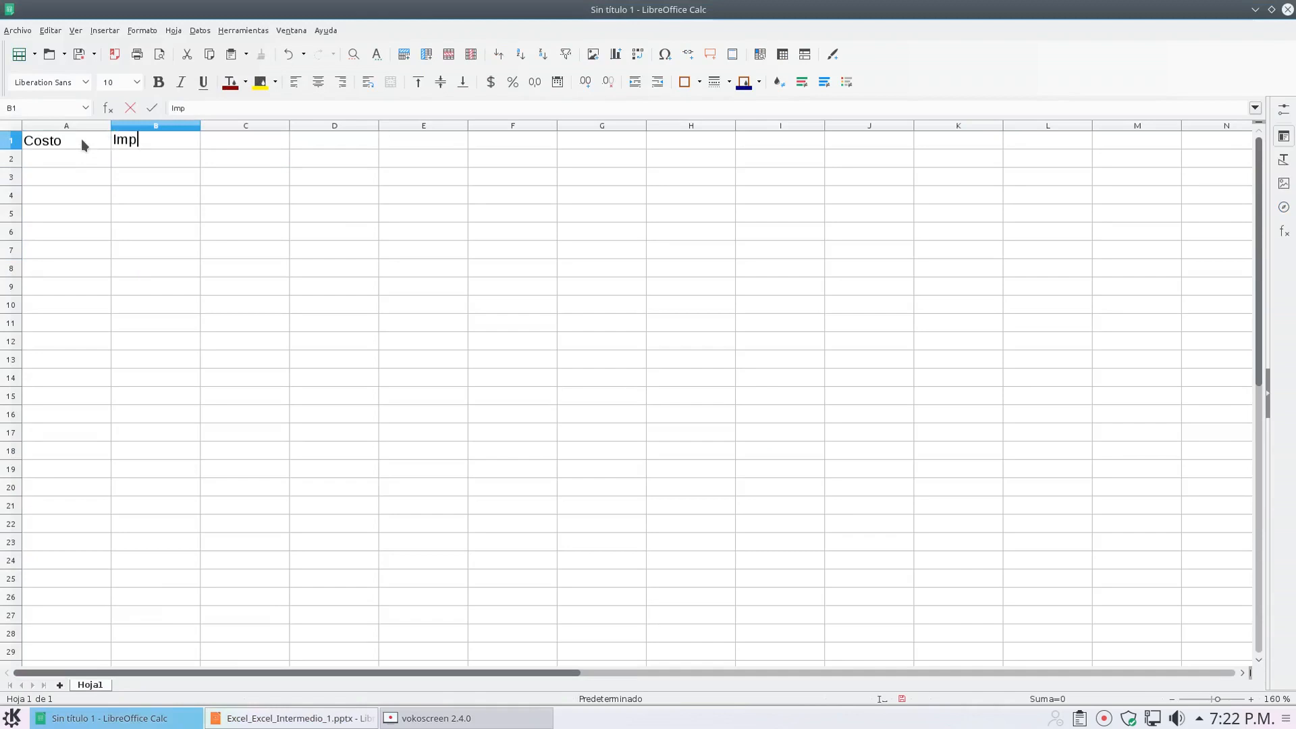
text(uesto)
key(Return)
key(Tab)
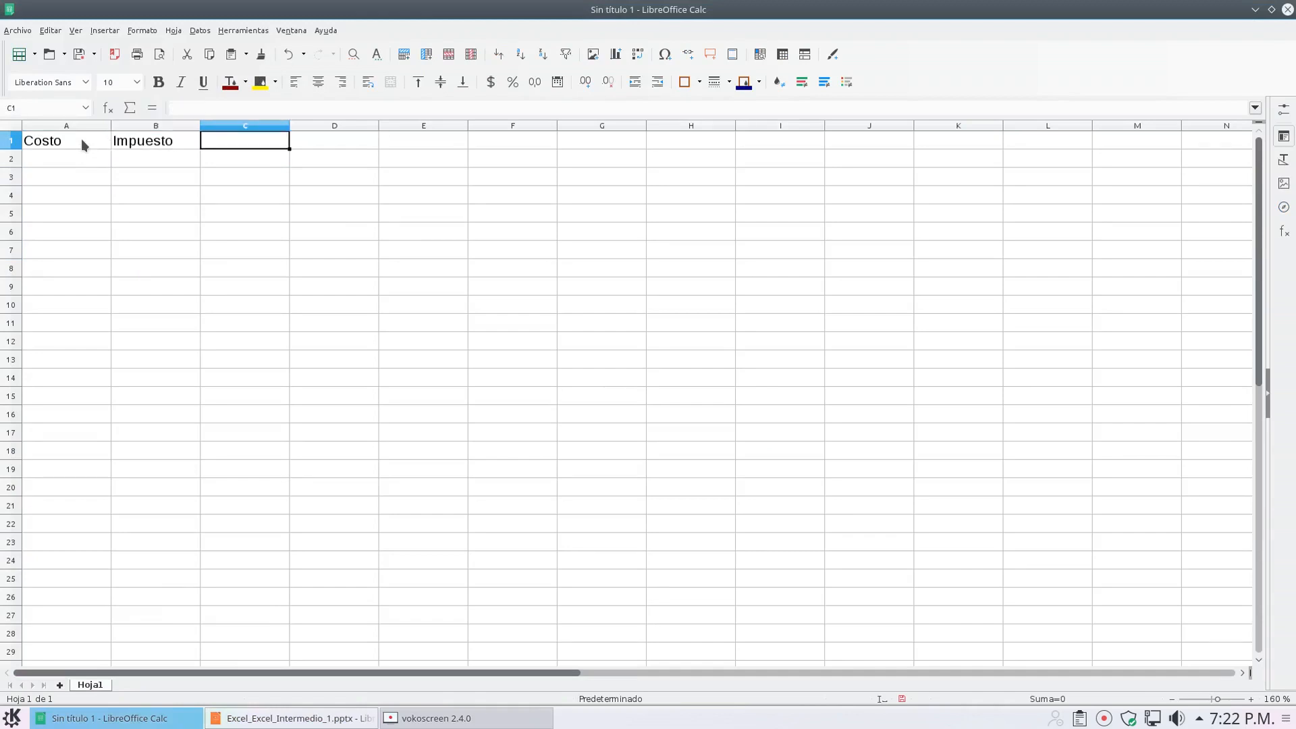
Step: Add the header "Precio" in C1, and enter a cost of 100 in A2 and a tax of 15% in B2
text(Precio)
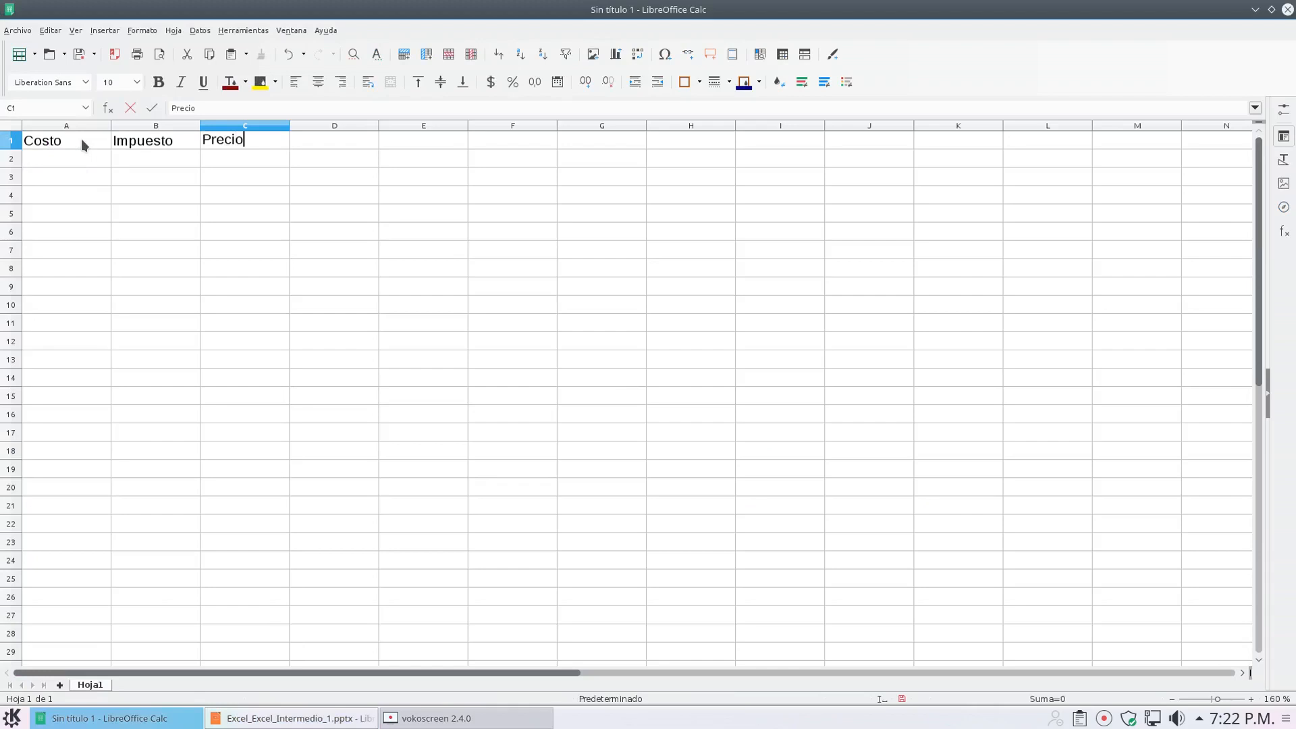
key(Return)
key(Home)
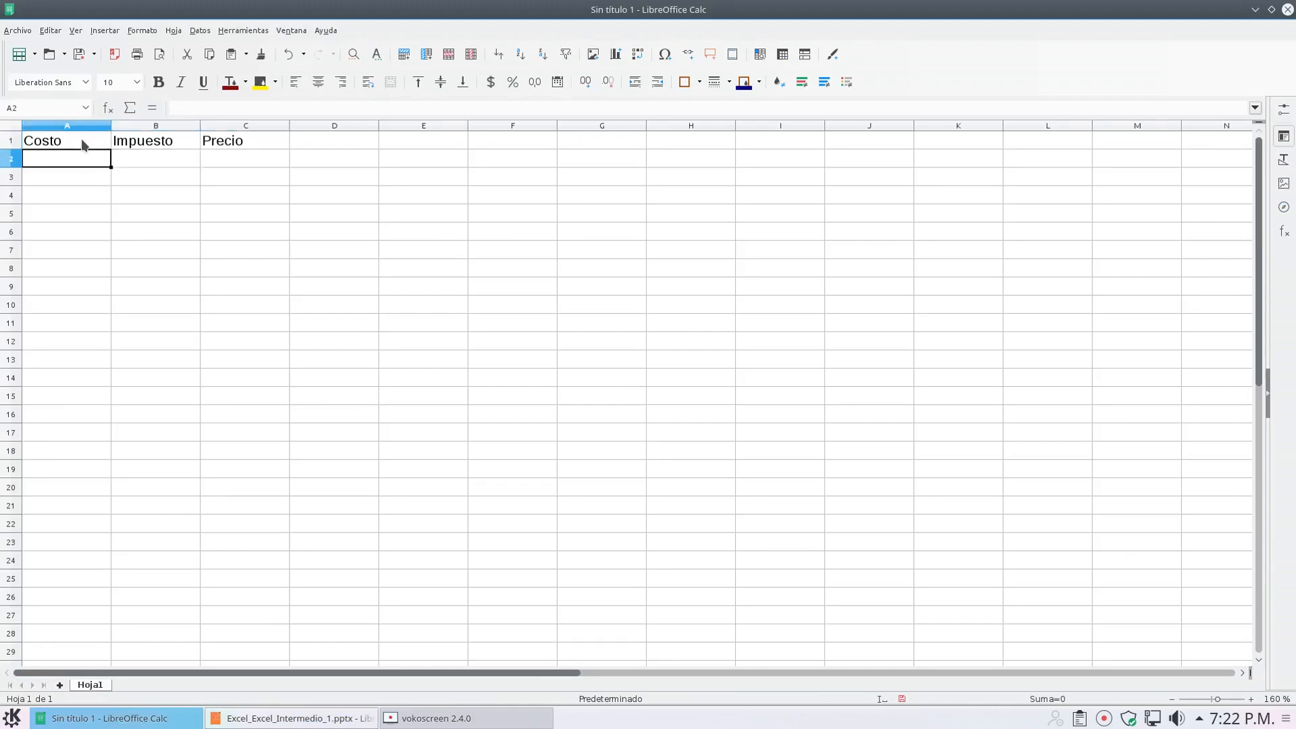
text(100)
key(Tab)
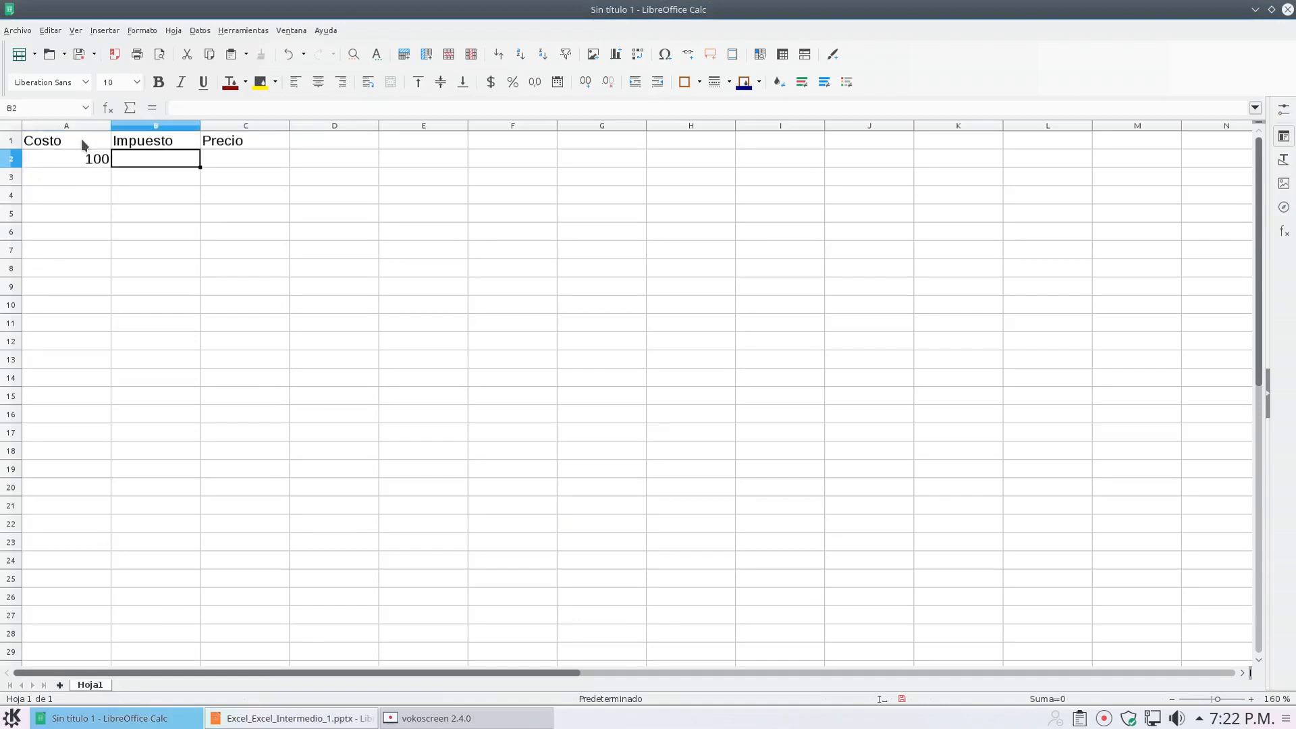
text(15%)
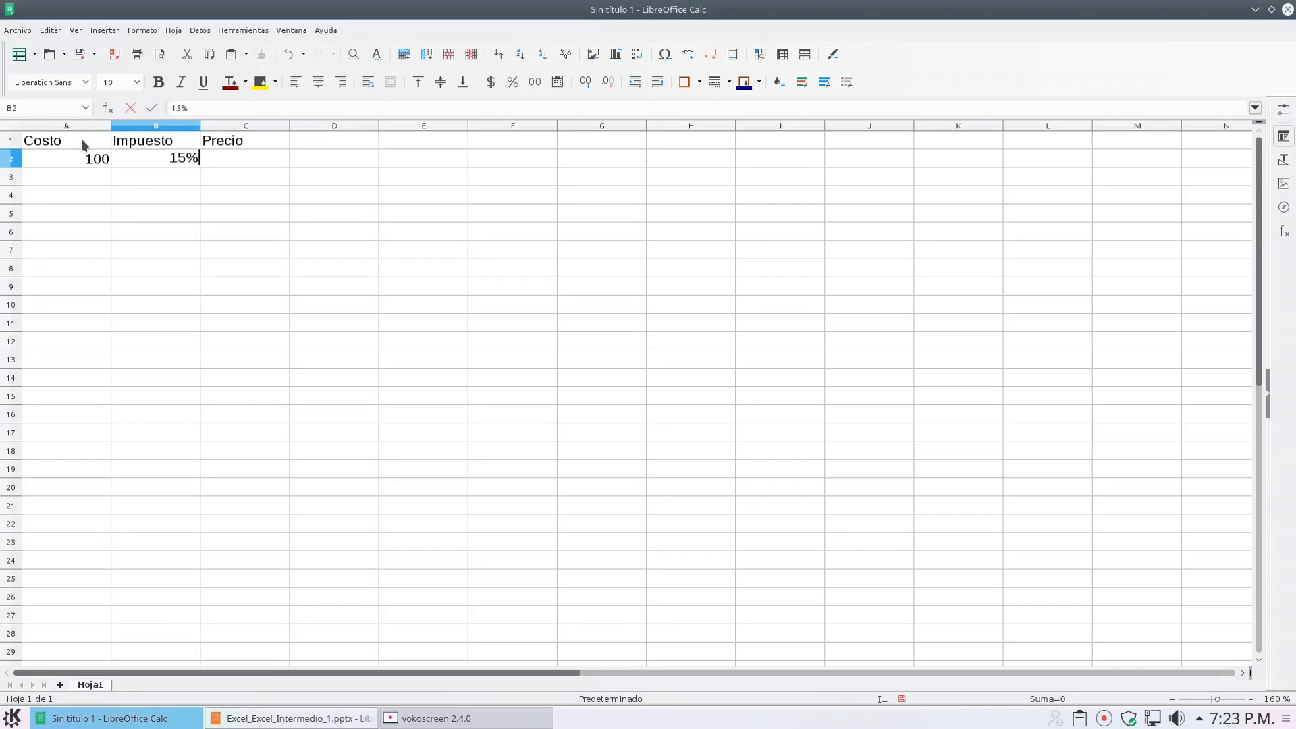
key(Tab)
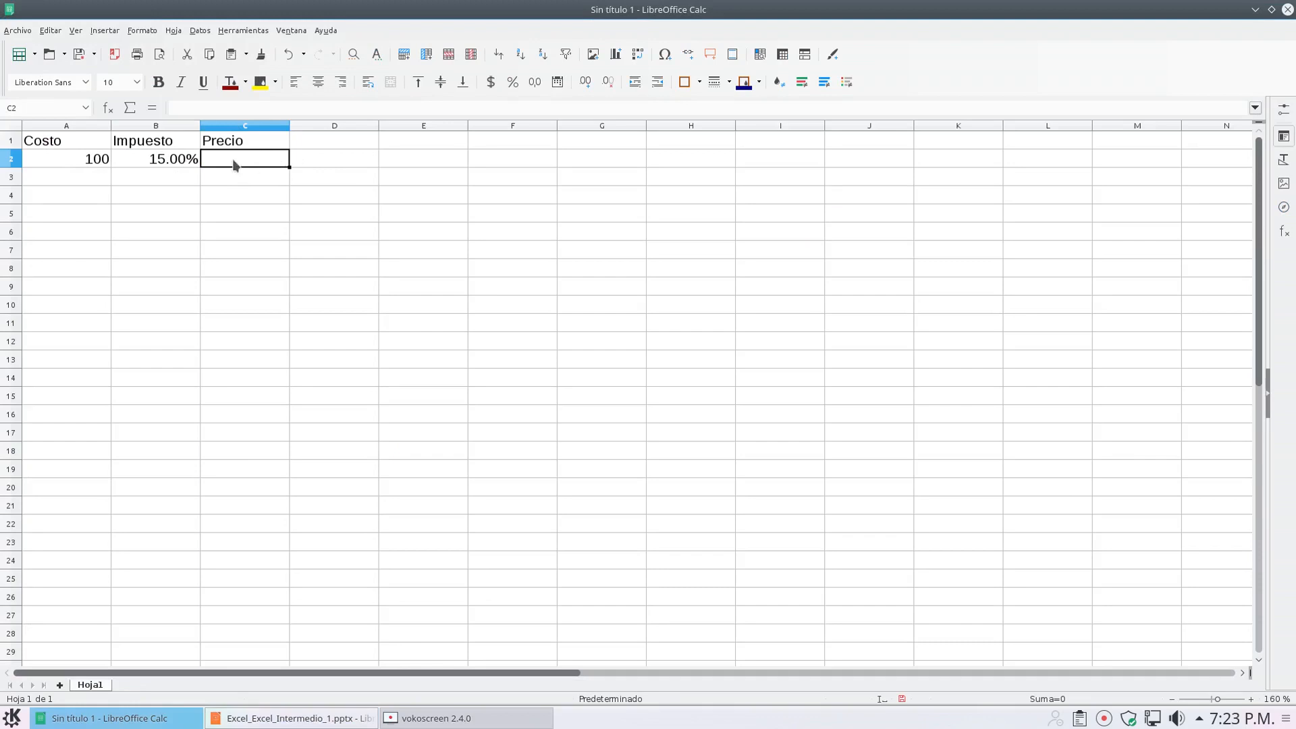
Step: Enter the formula =A2*(1+B2) in C2 to compute the price, and reselect that cell
text(=)
click(94, 166)
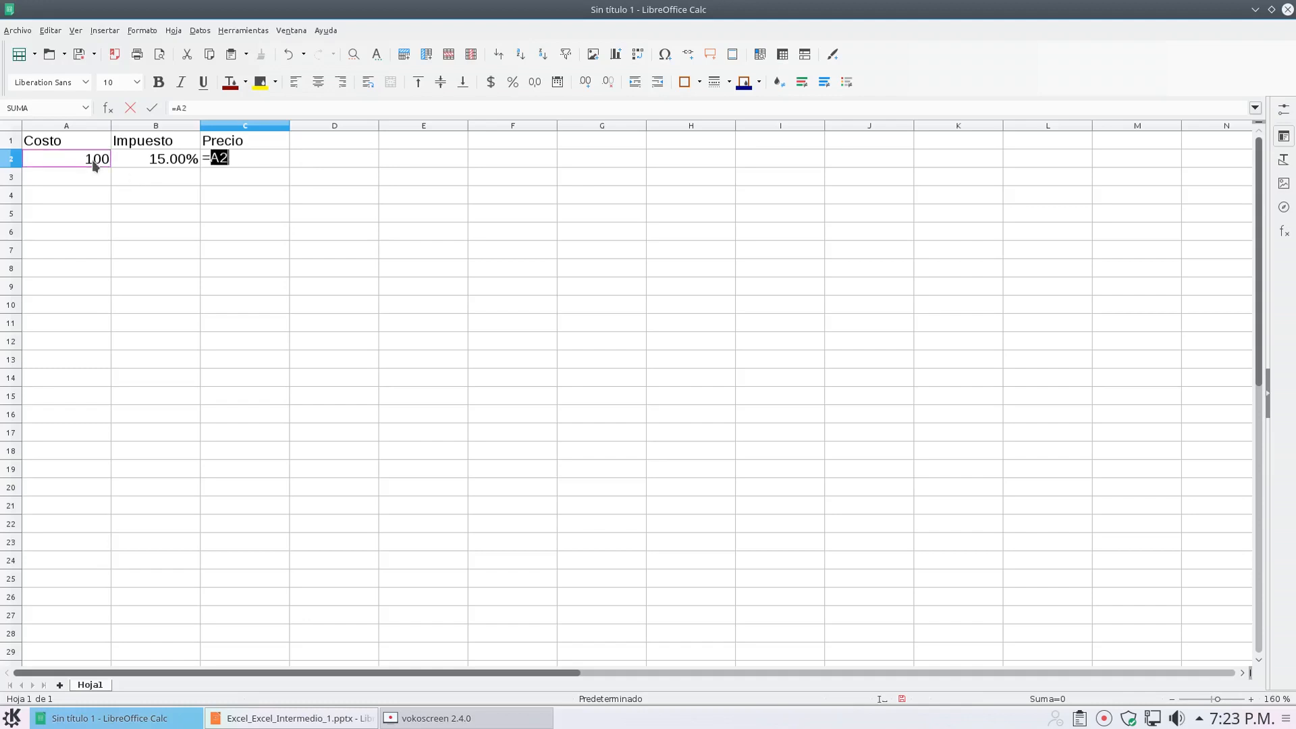
text(*(1+)
click(165, 166)
text())
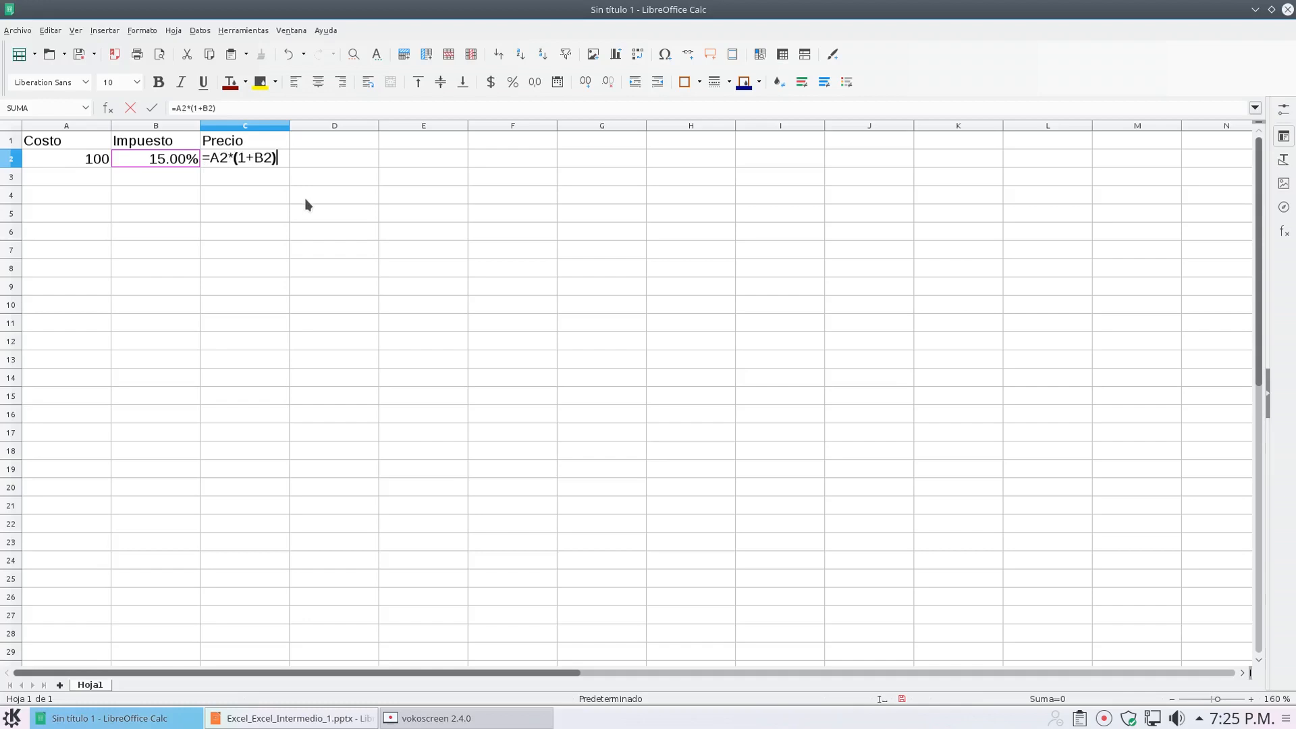
key(Return)
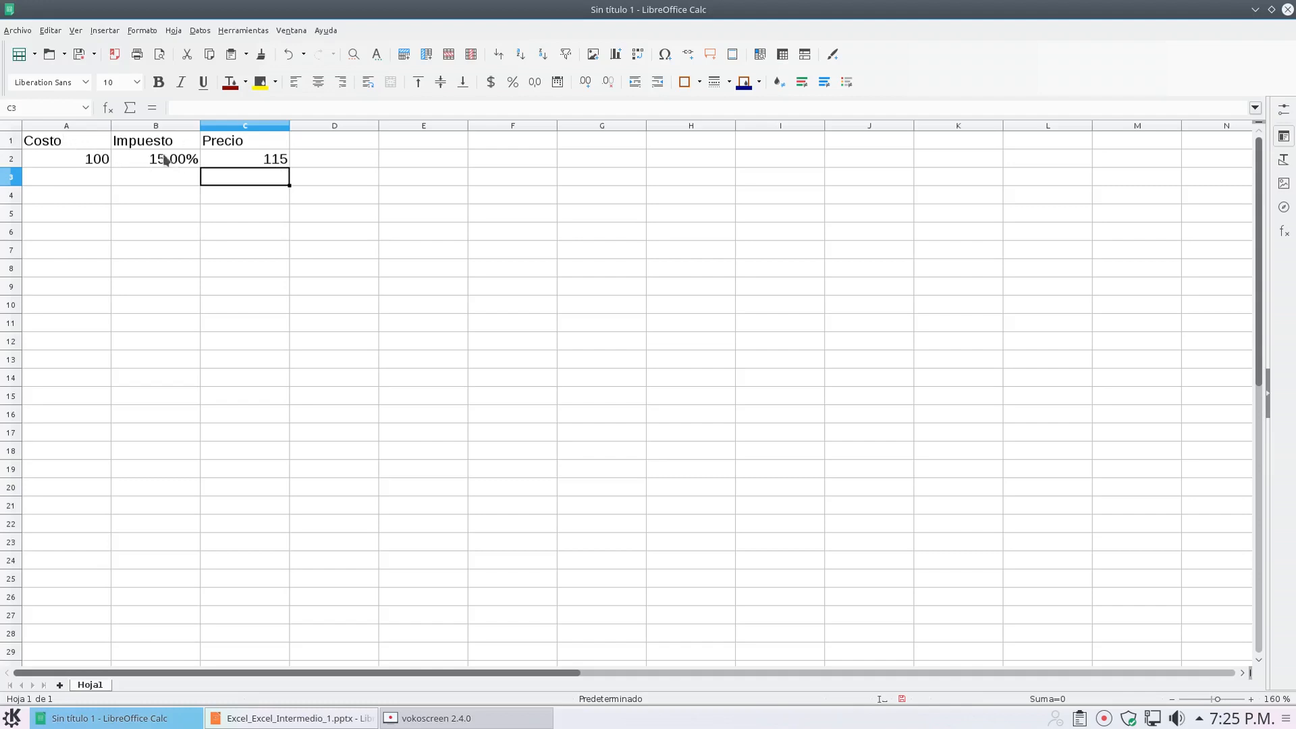
click(243, 162)
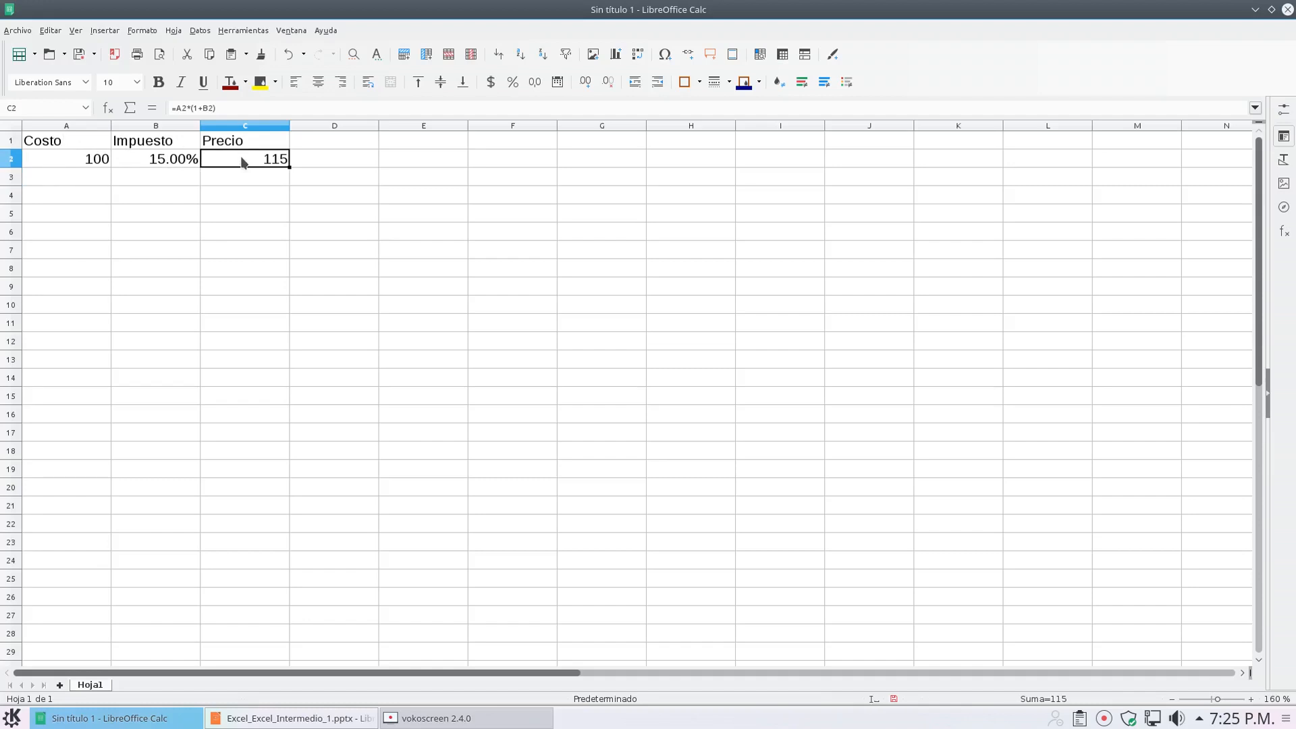
Step: Switch to vokoscreen, enable the Ampliación magnifier option, and minimize the window
click(483, 721)
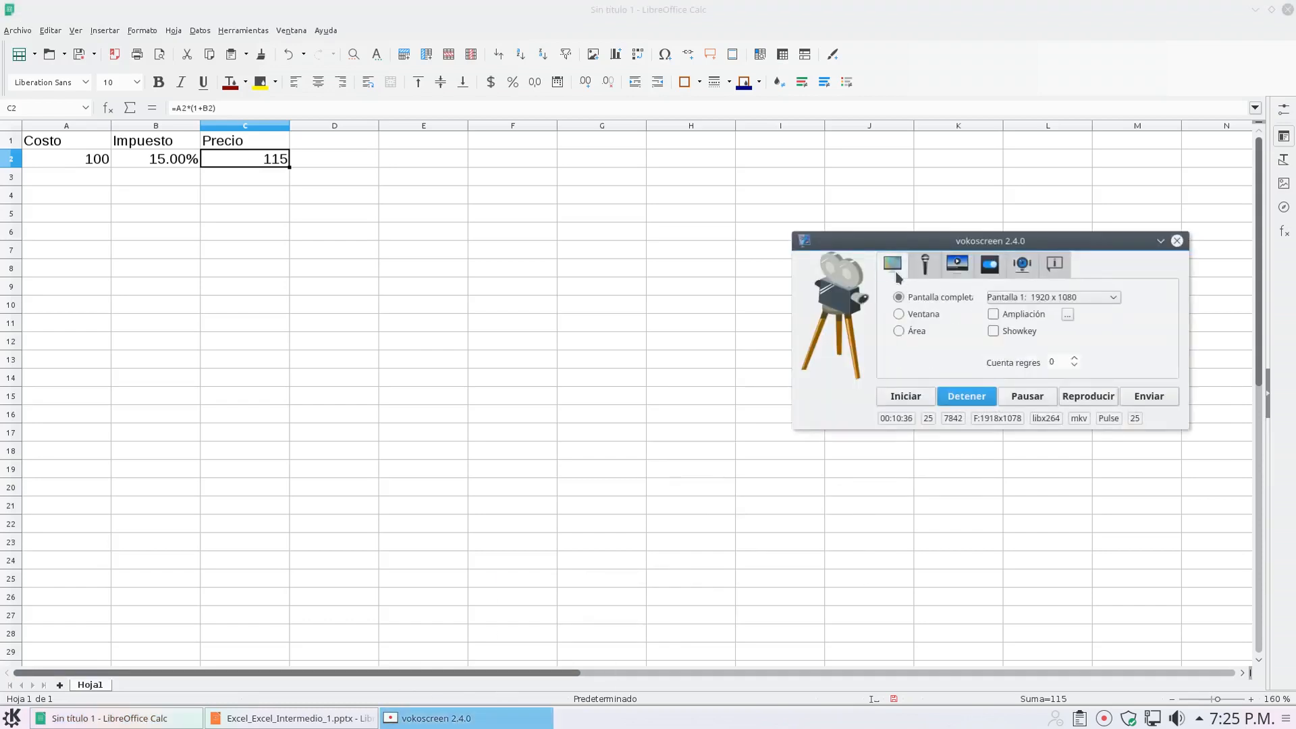
click(995, 317)
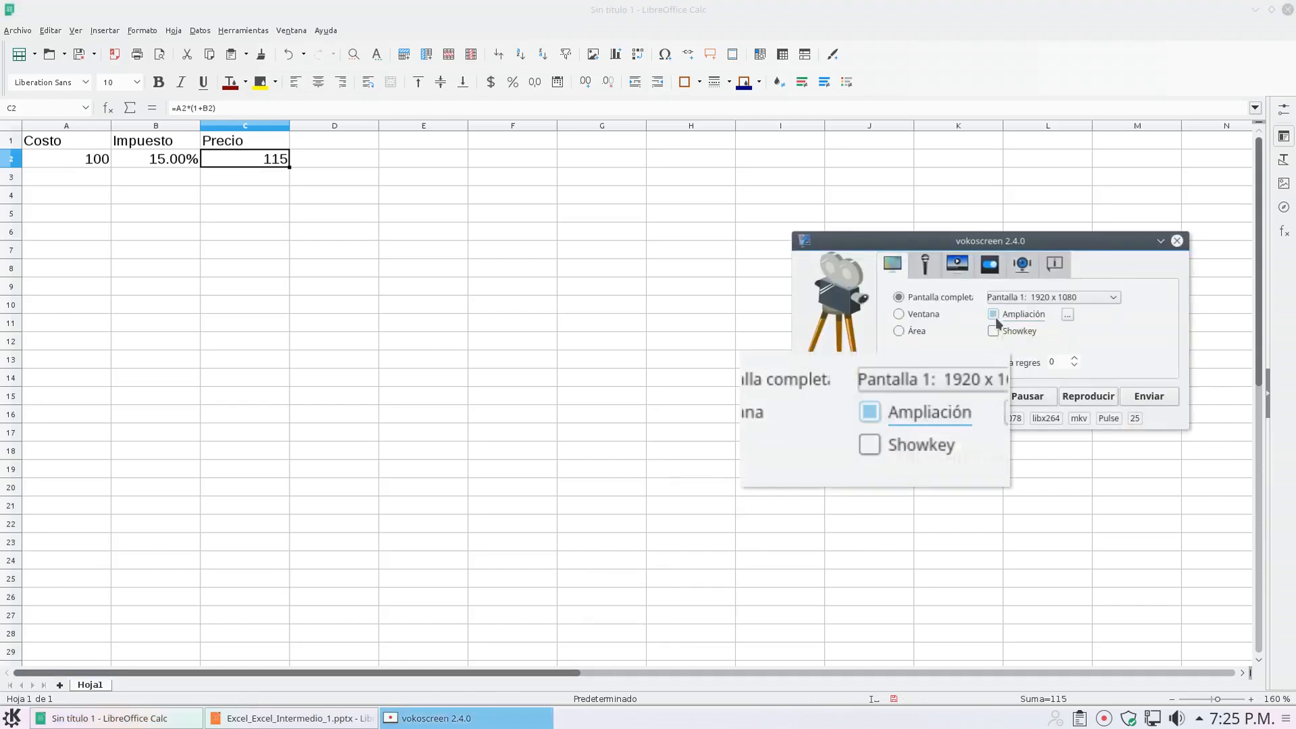
click(1160, 241)
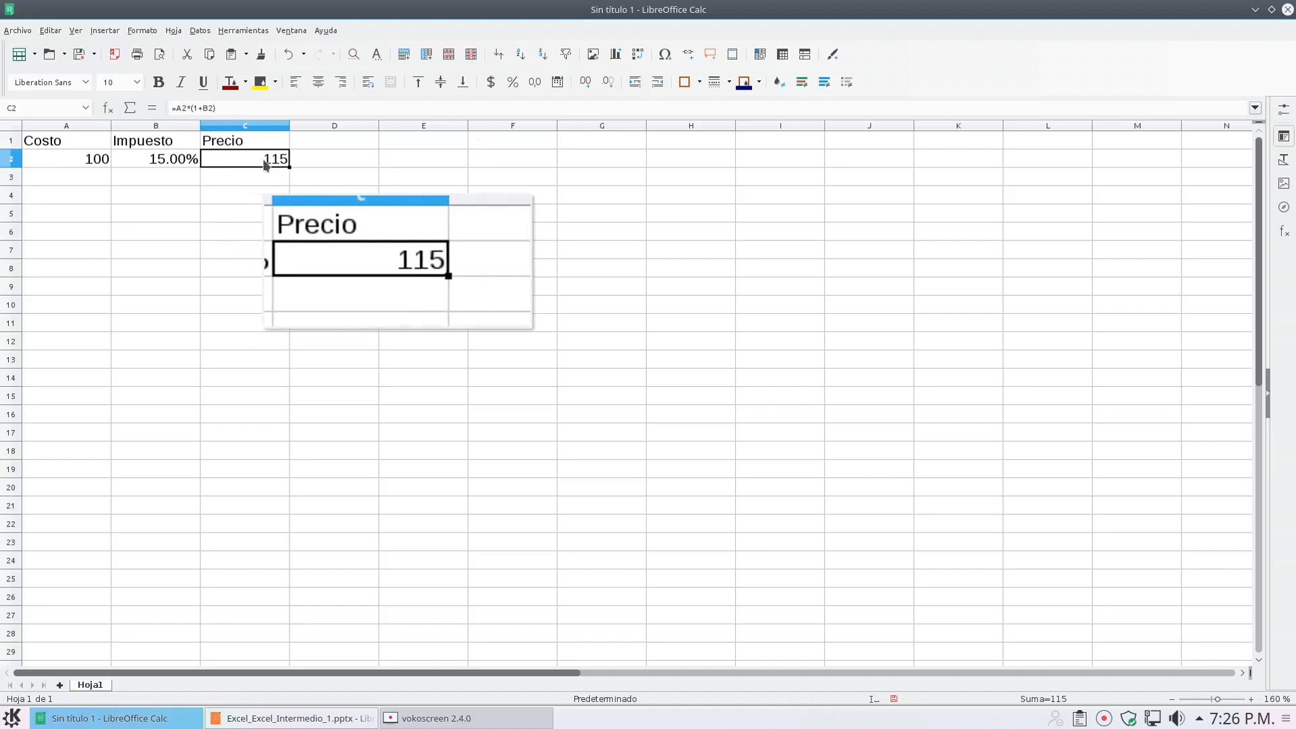
Step: Set the cost in A2 to 150 and select C2 to check its price formula
click(107, 159)
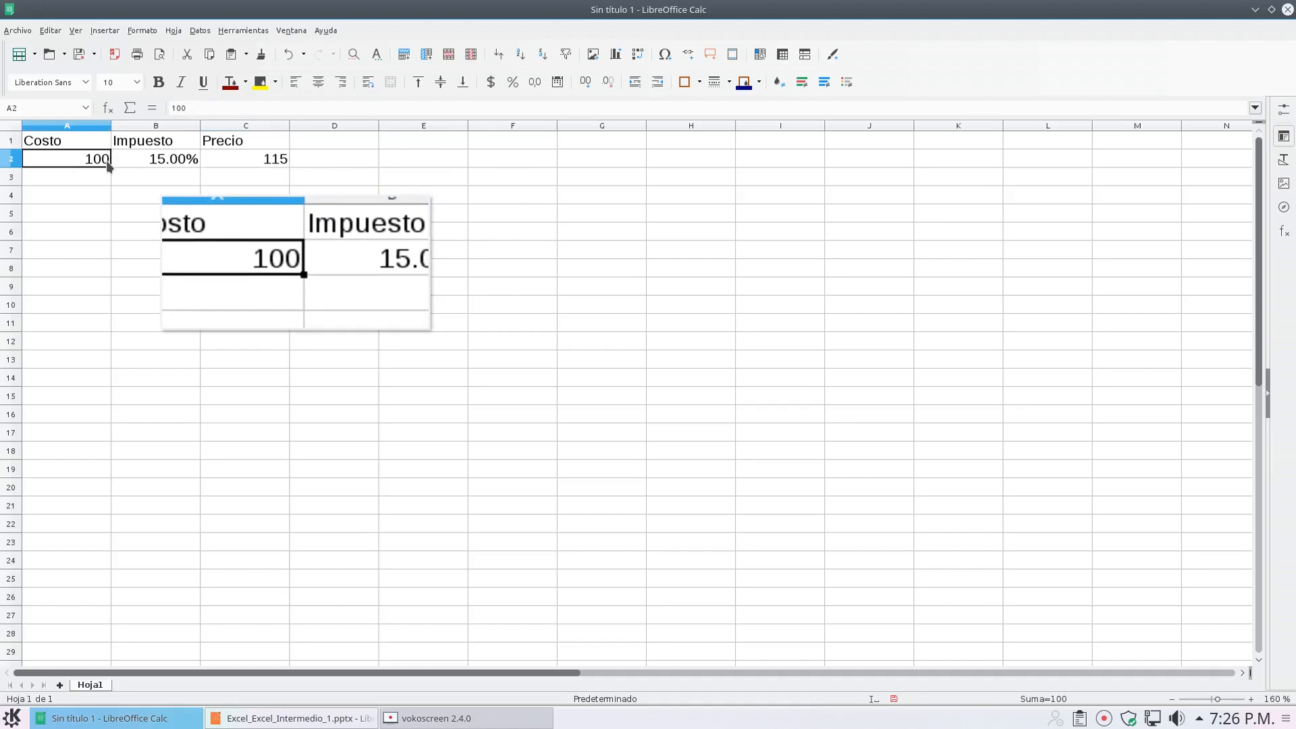
text(150)
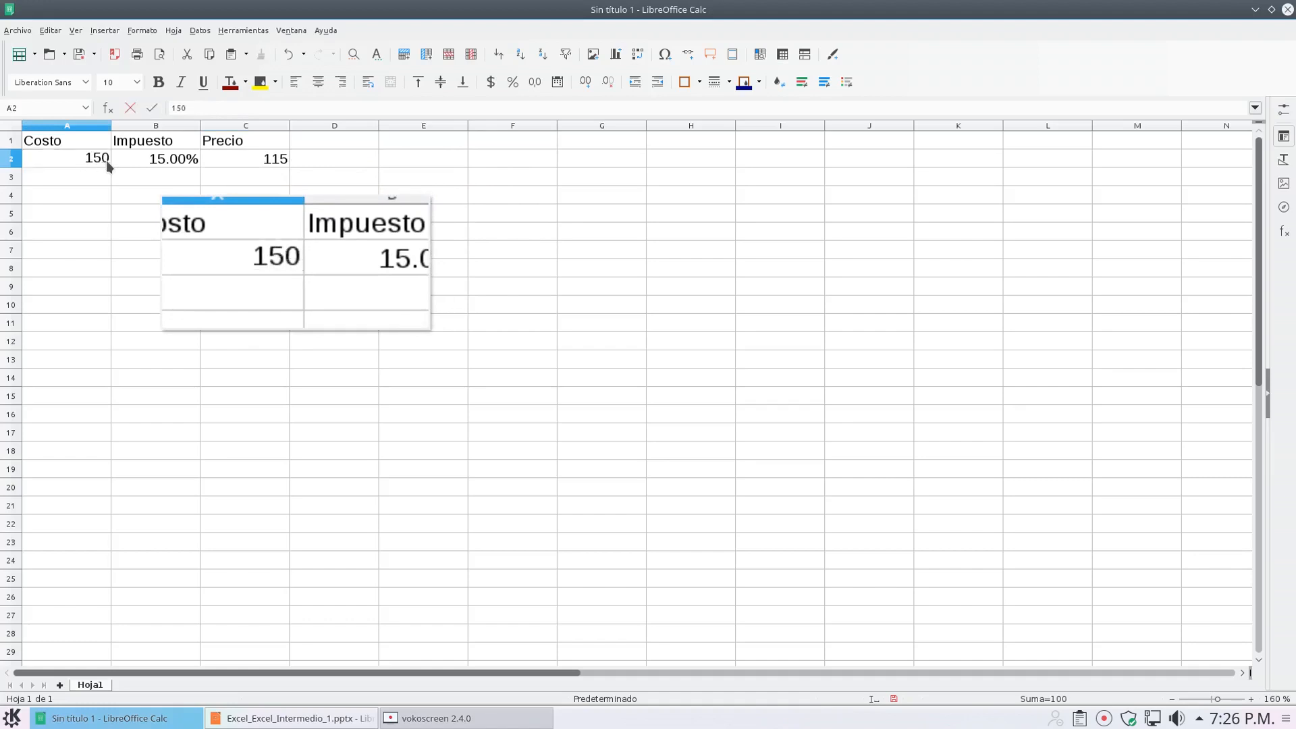
key(Return)
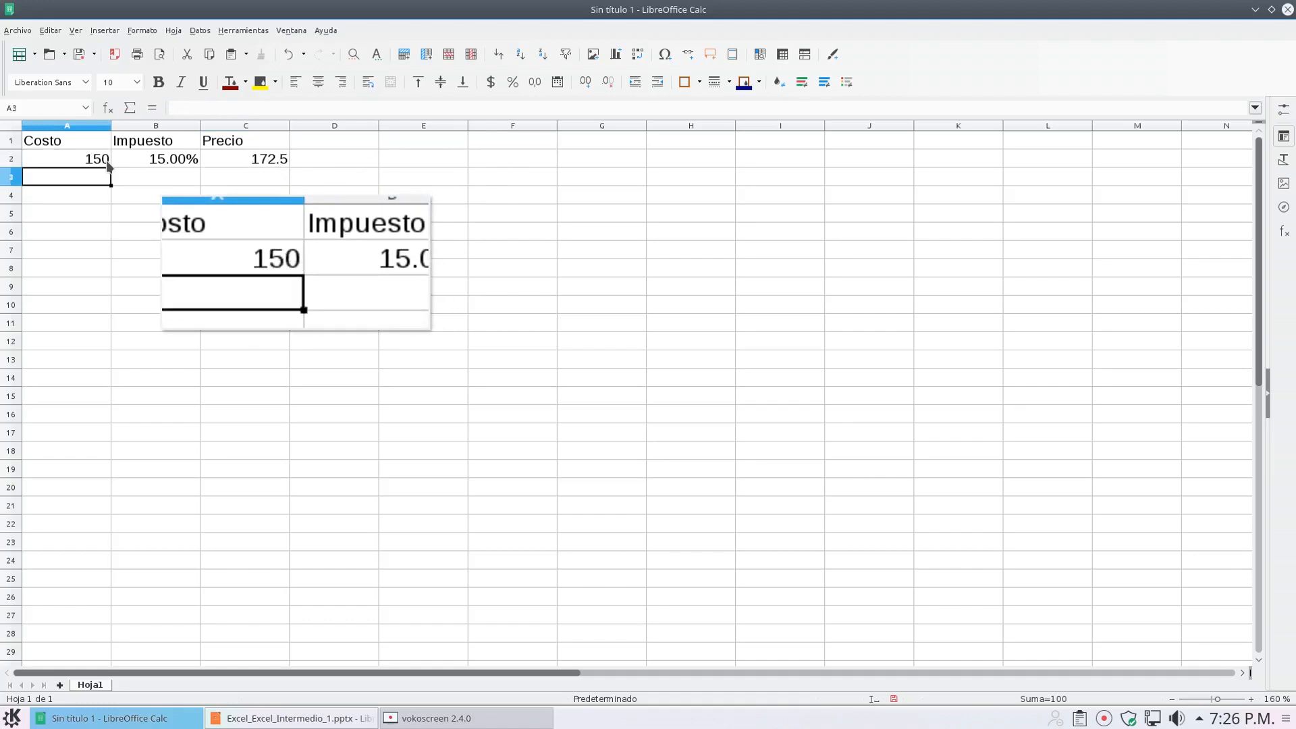
click(247, 160)
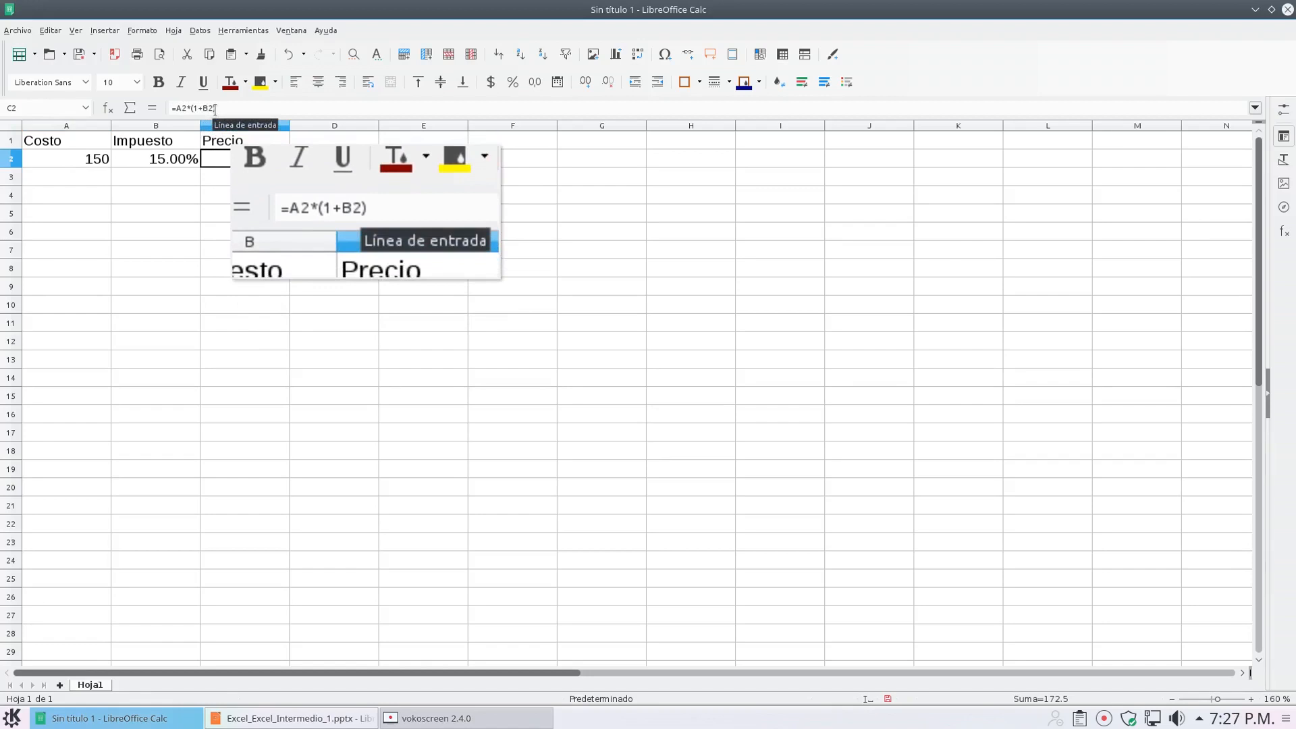
key(Return)
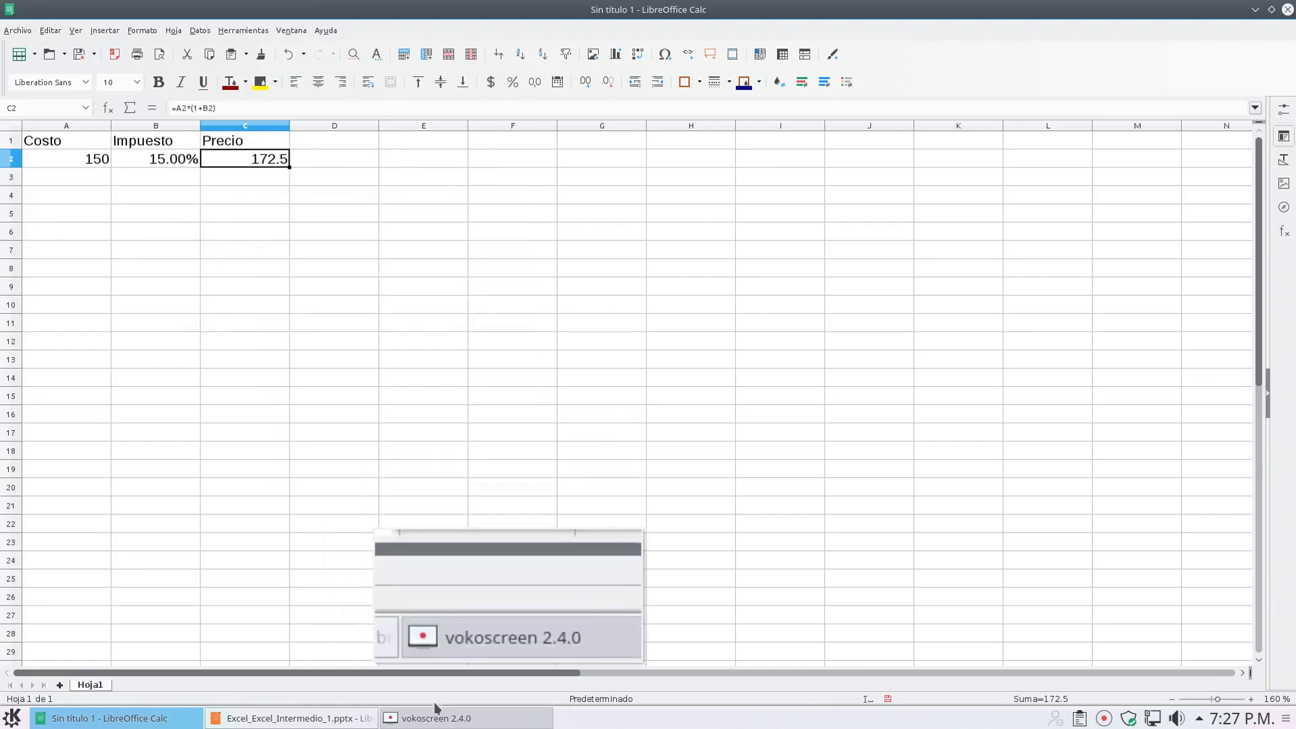
Step: Switch to vokoscreen, disable the Ampliación magnifier option, and minimize the window
click(446, 724)
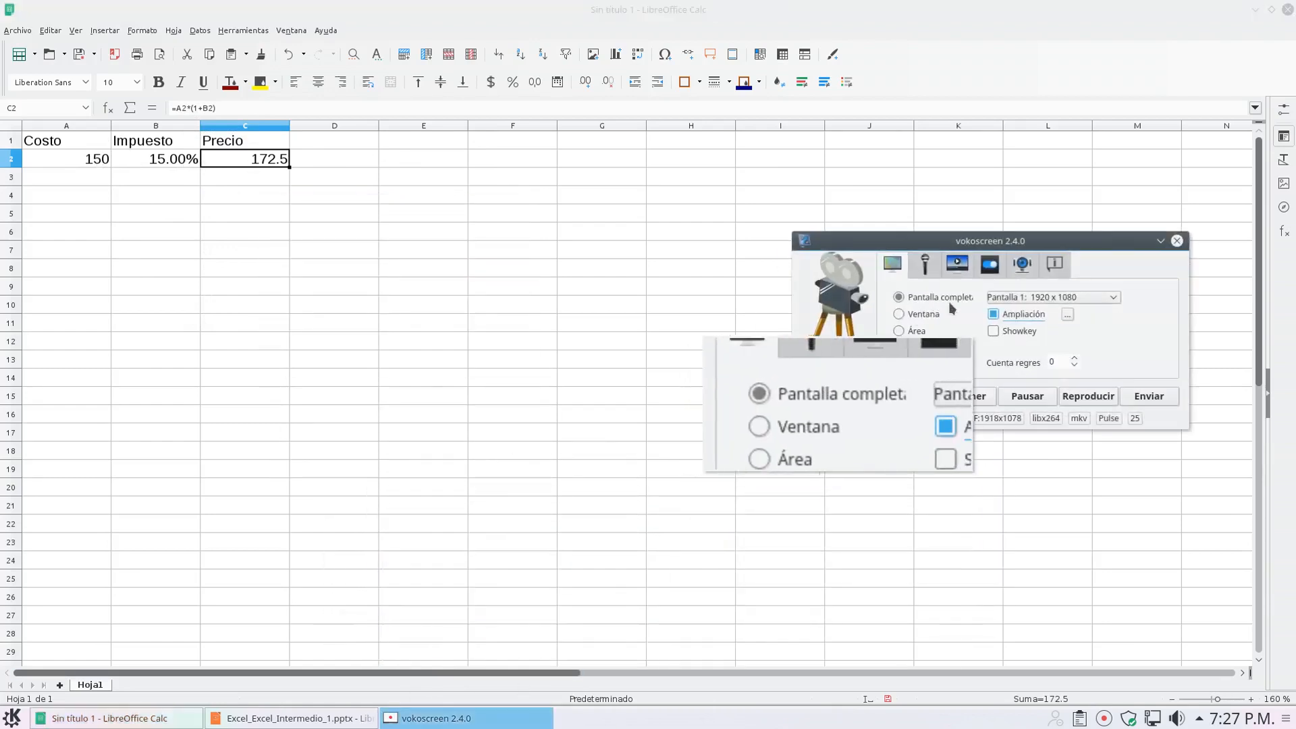
click(993, 315)
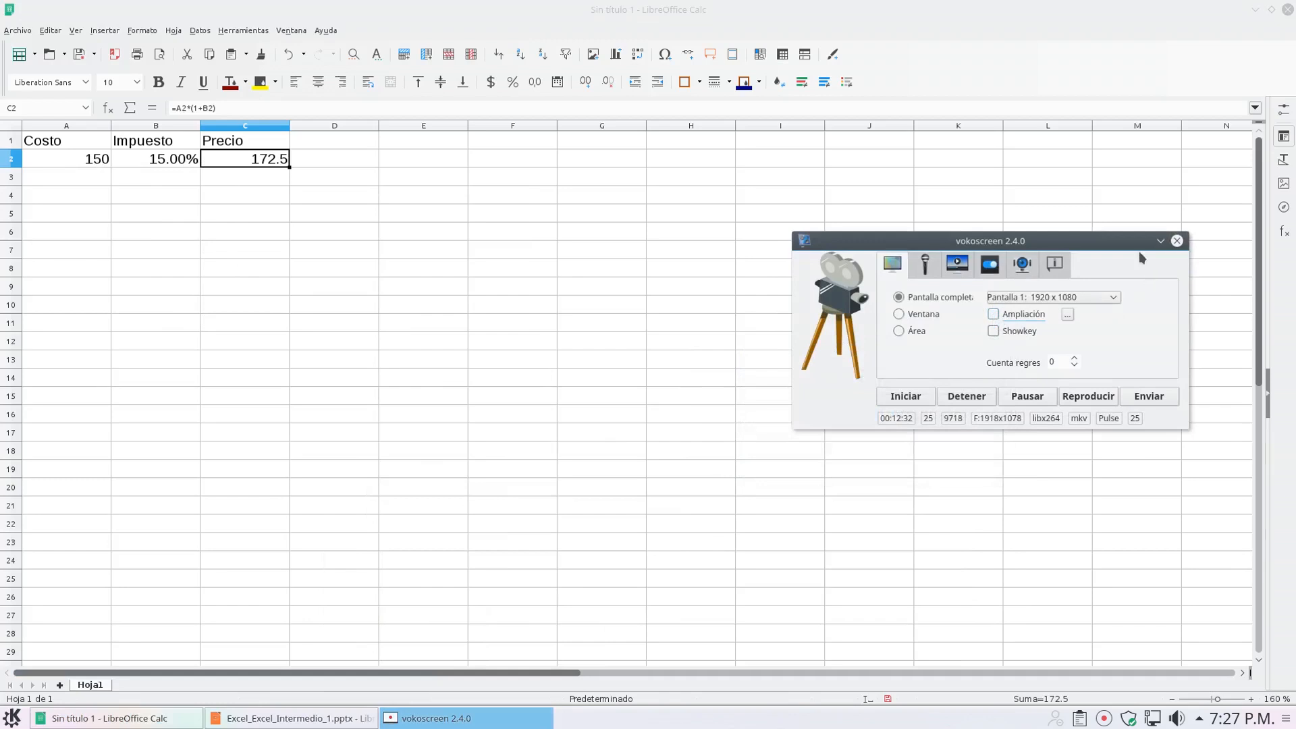
click(1160, 241)
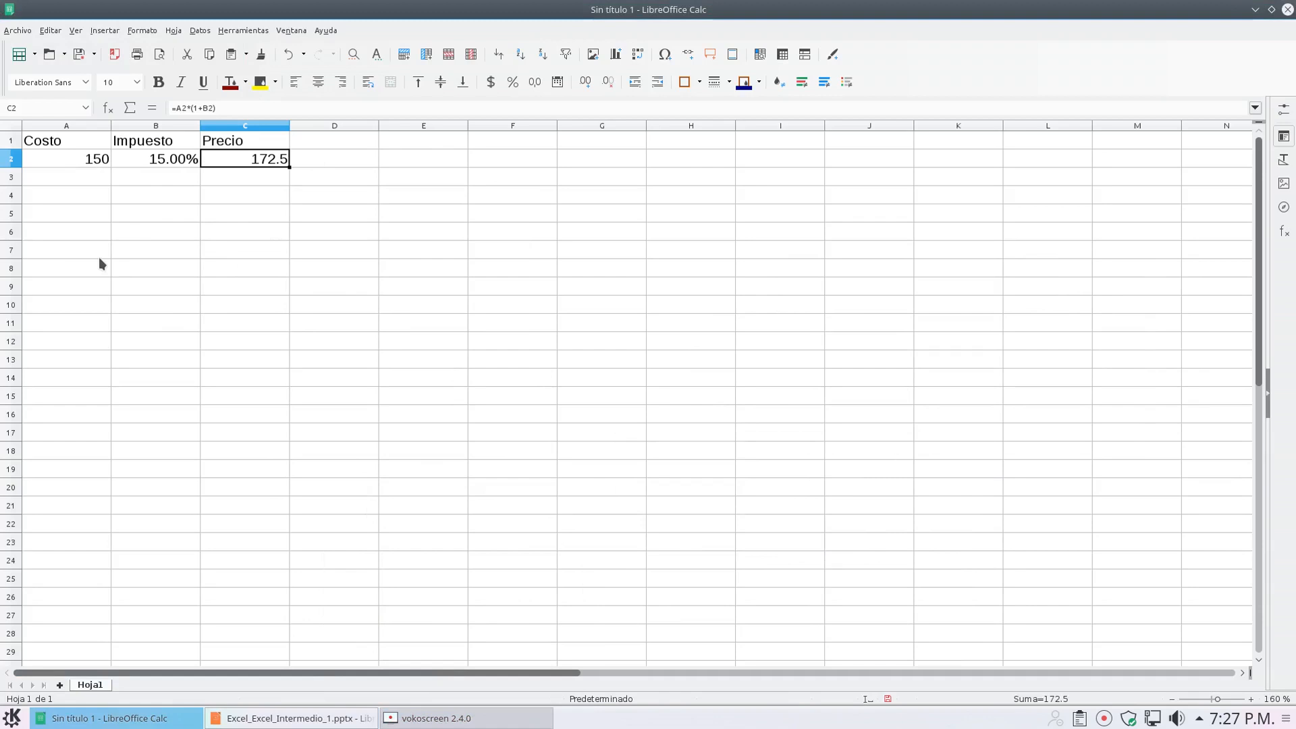
Step: Enter the starting series values 56 in A5 and 57 in A6
click(85, 217)
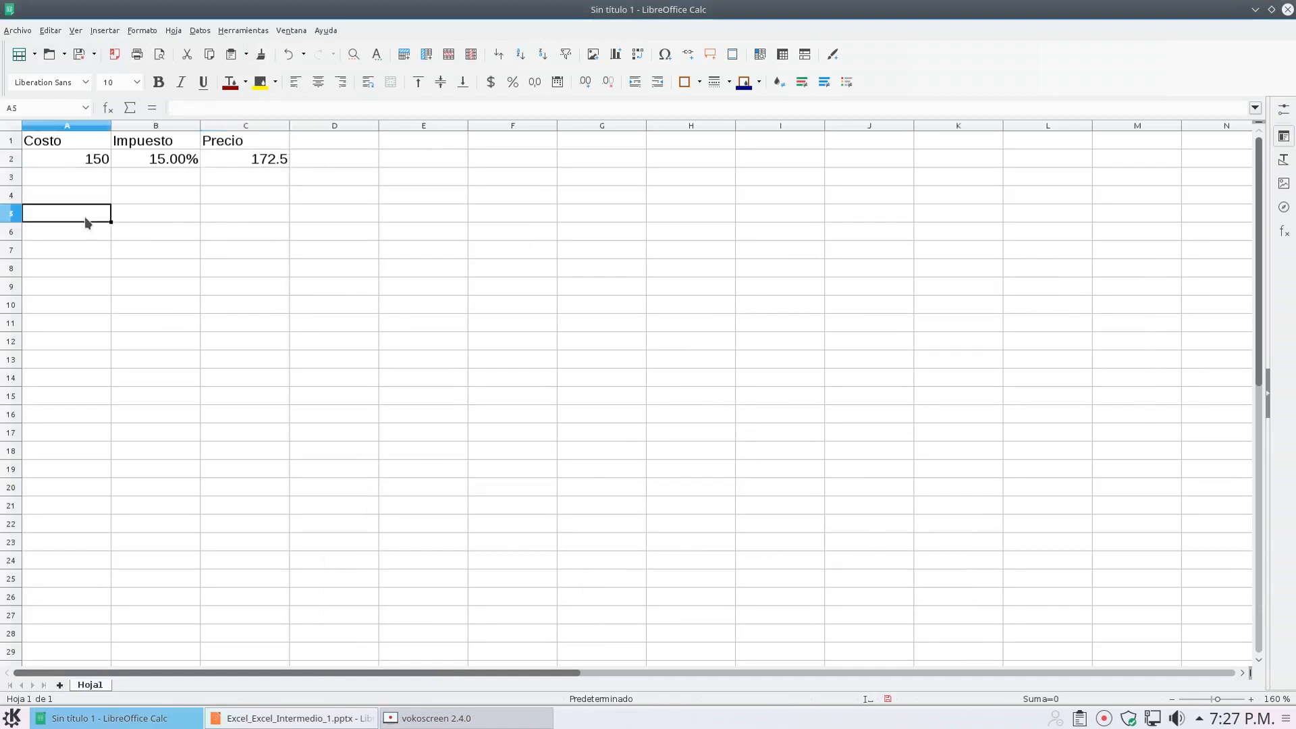
text(56)
key(Return)
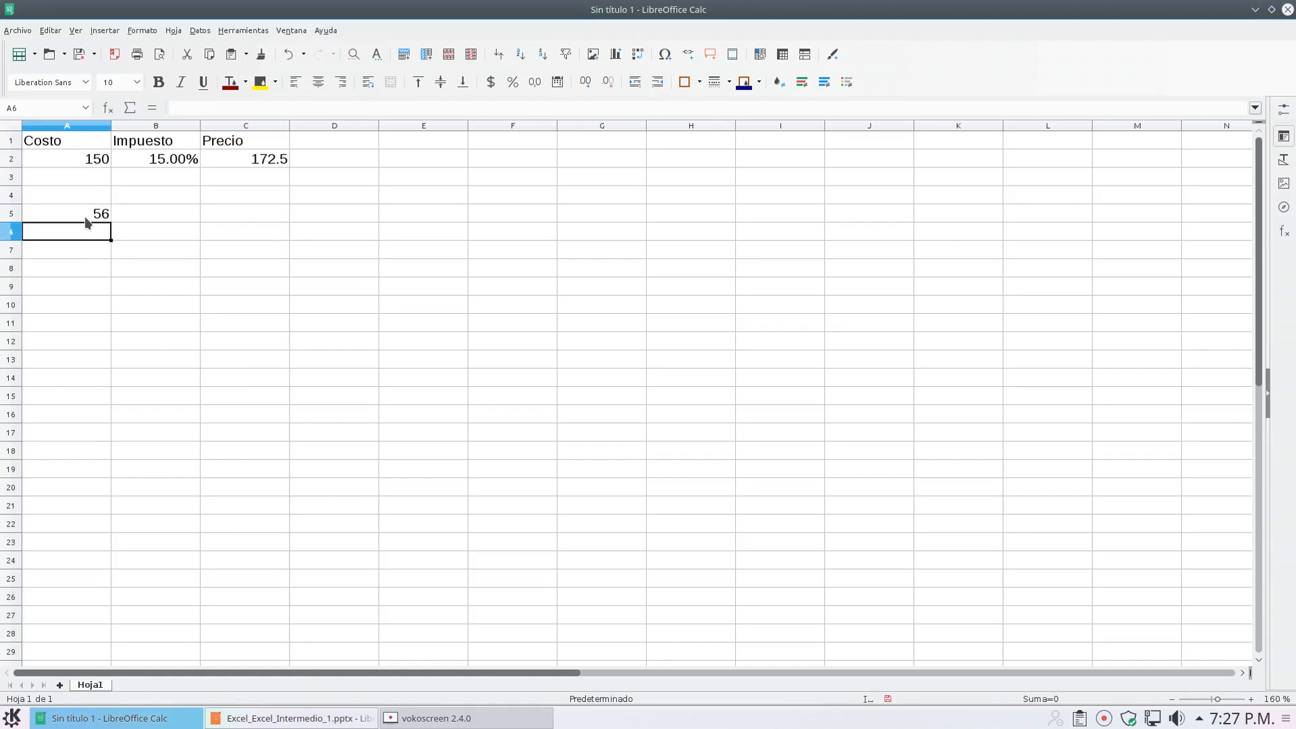
text(57)
key(Return)
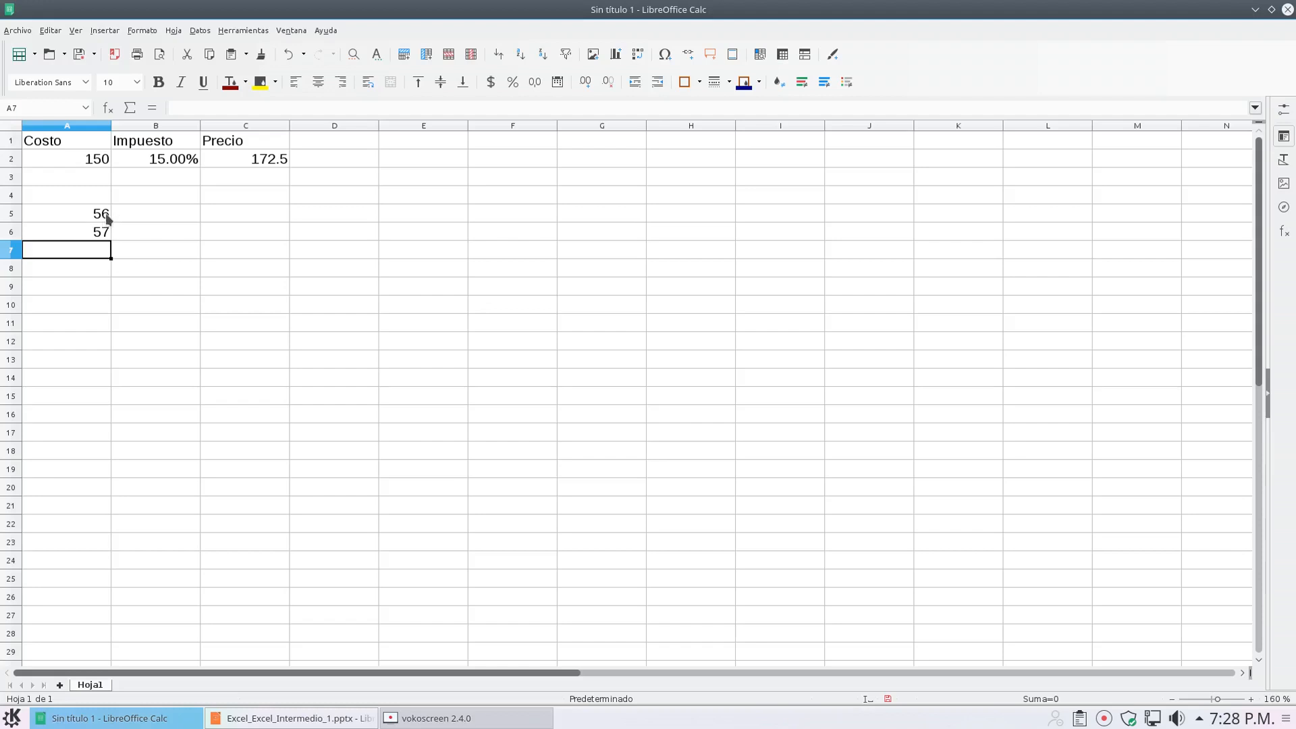
Step: Select A5:A6 and fill the series down to A14
click(108, 216)
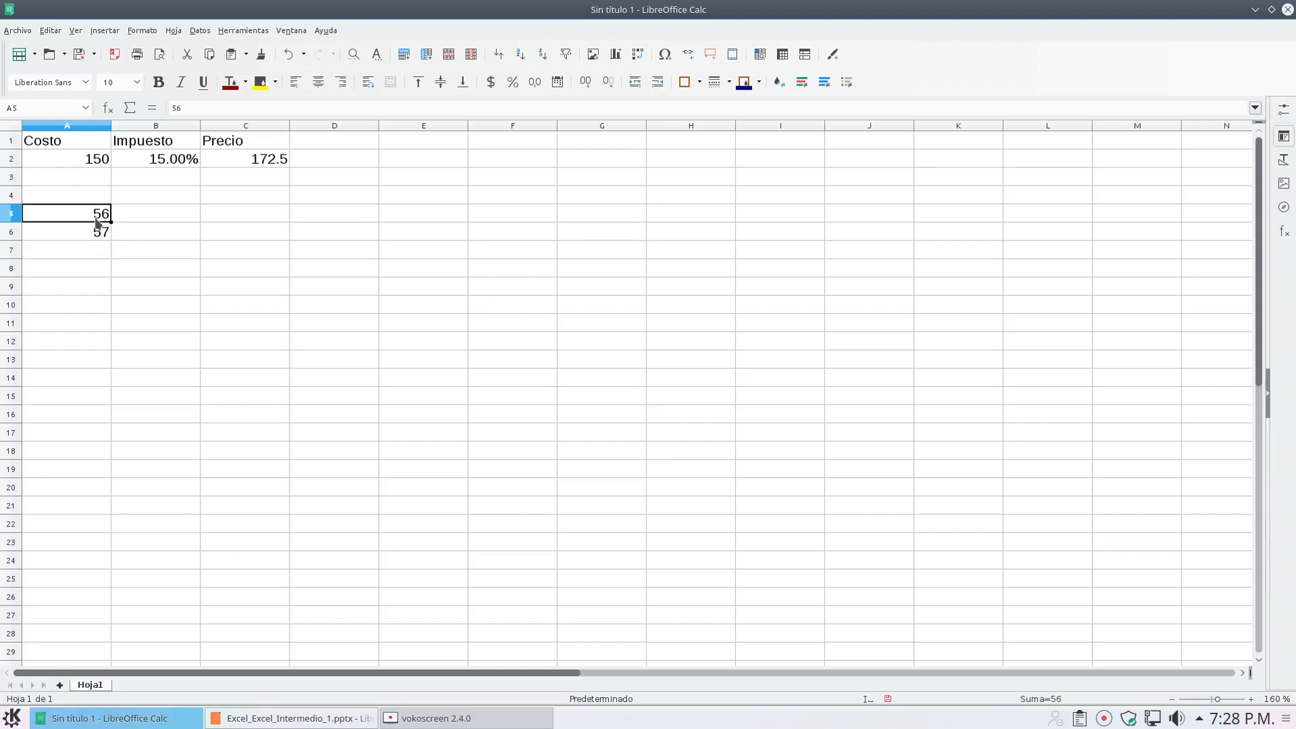
drag(97, 222, 102, 232)
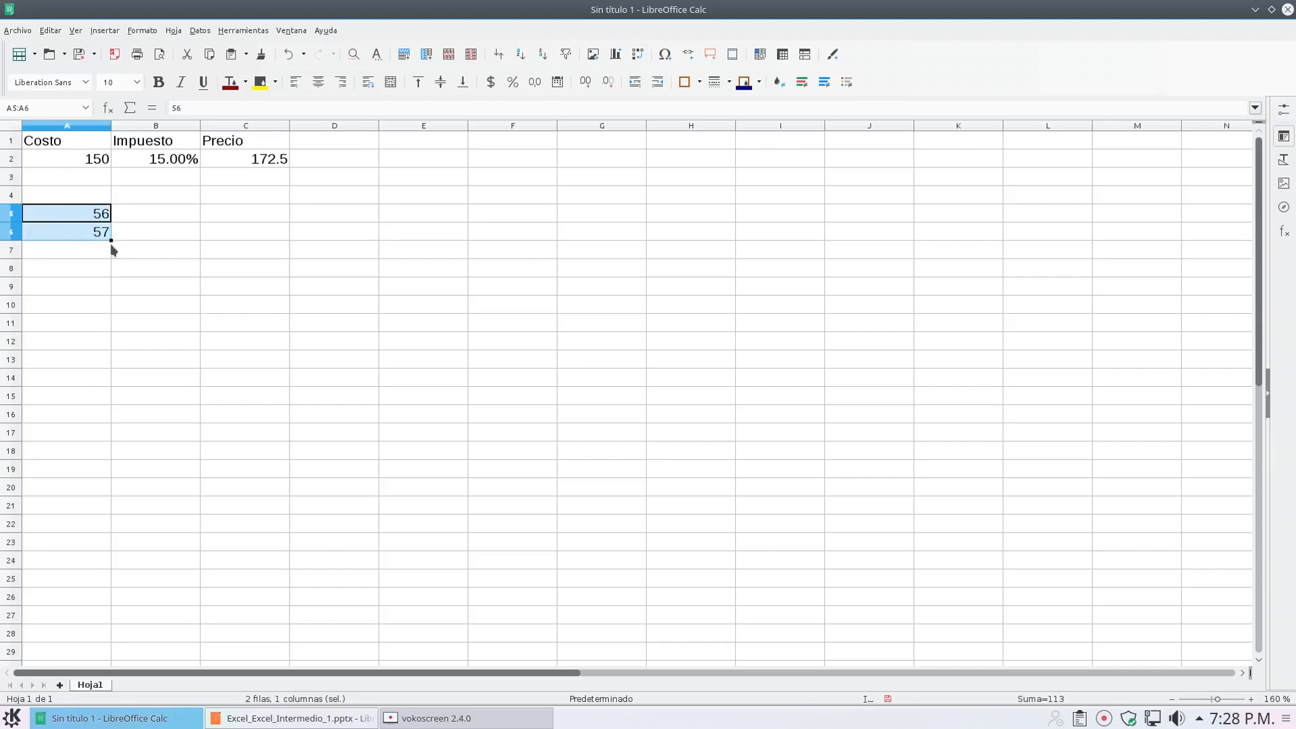
drag(111, 241, 113, 383)
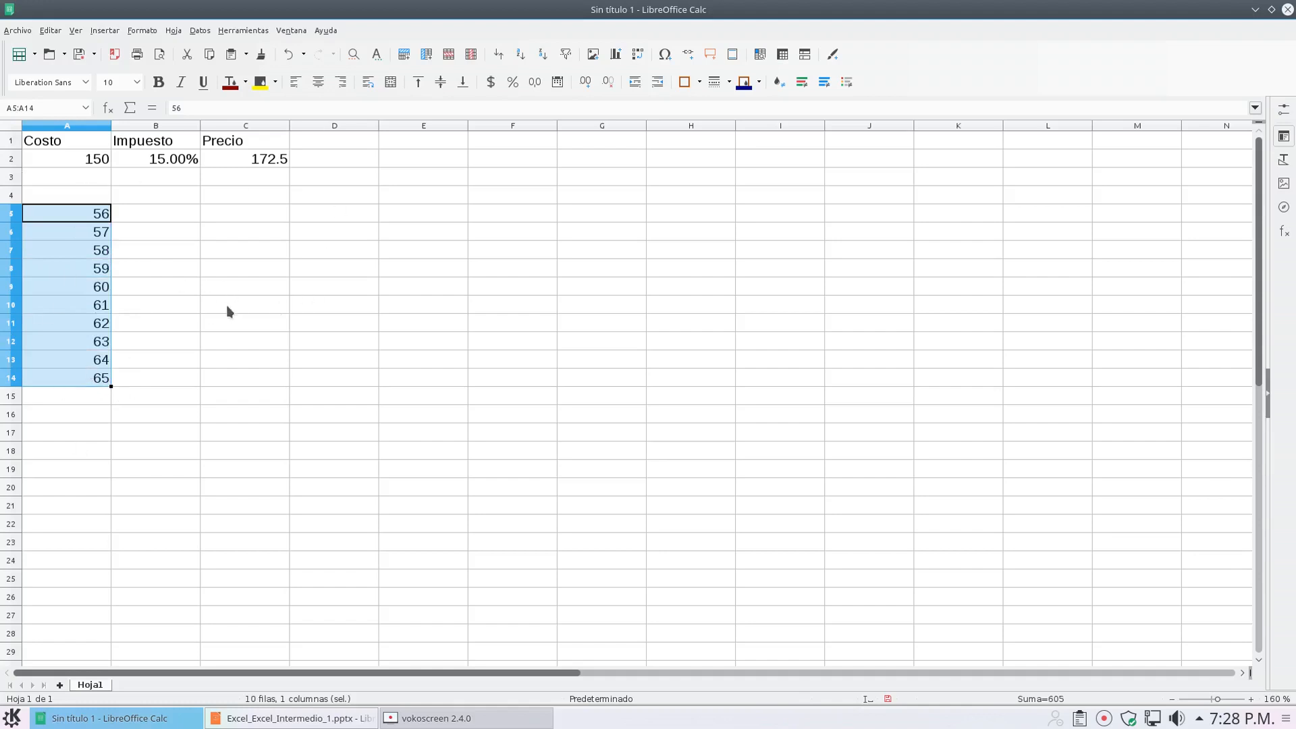
Step: Select A5 and A6 individually and then together to review the starting values of the series
click(79, 218)
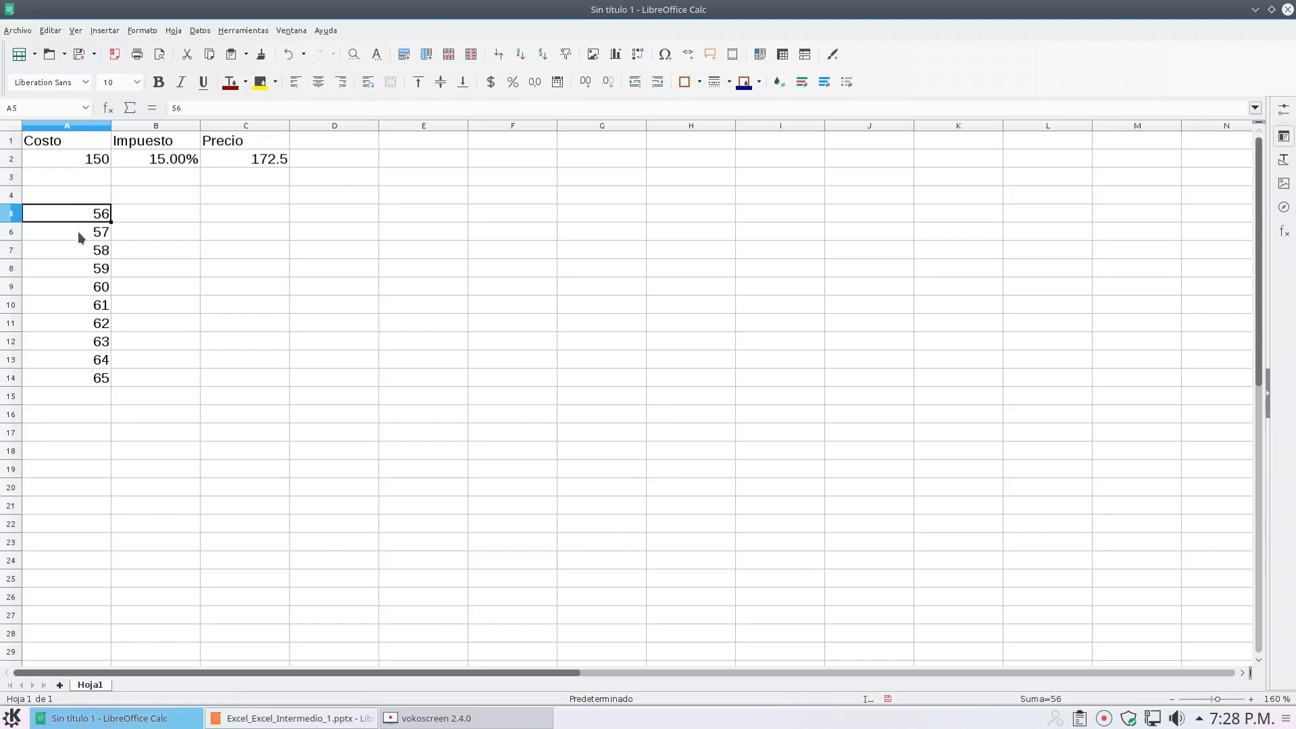
click(79, 233)
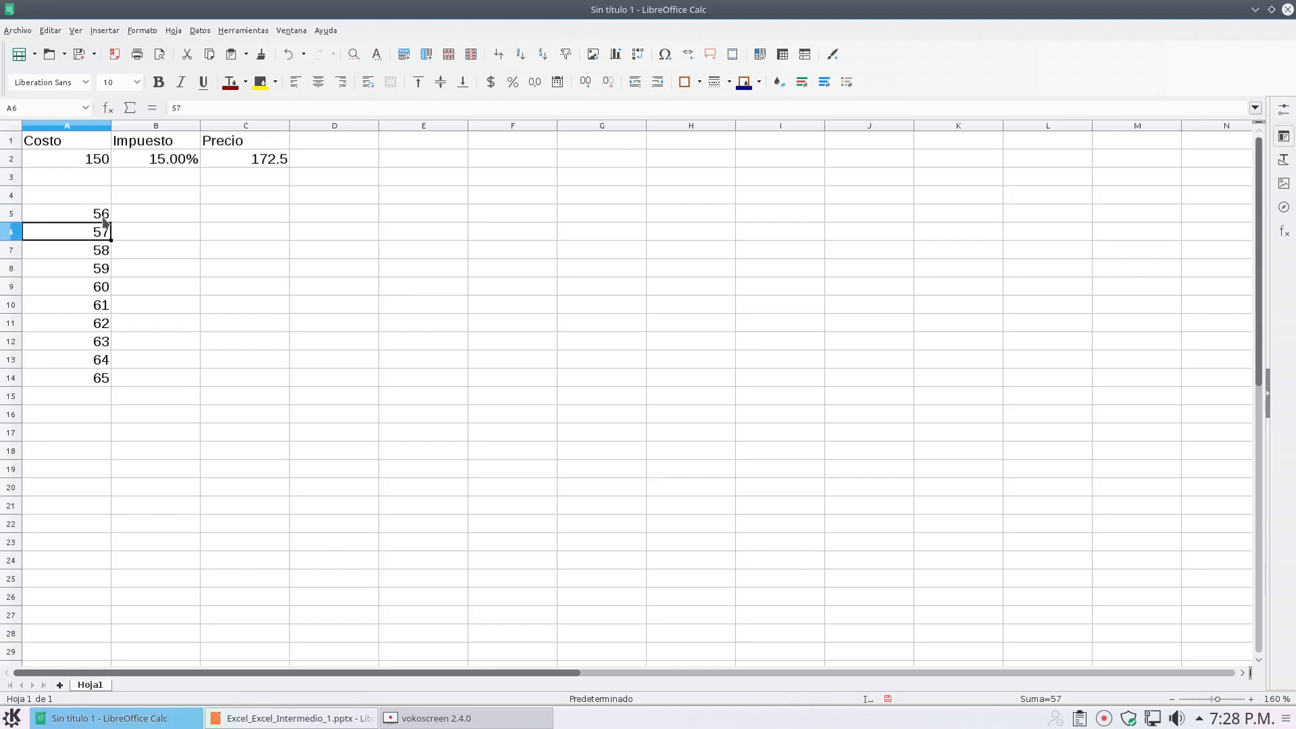
click(81, 218)
drag(80, 218, 79, 233)
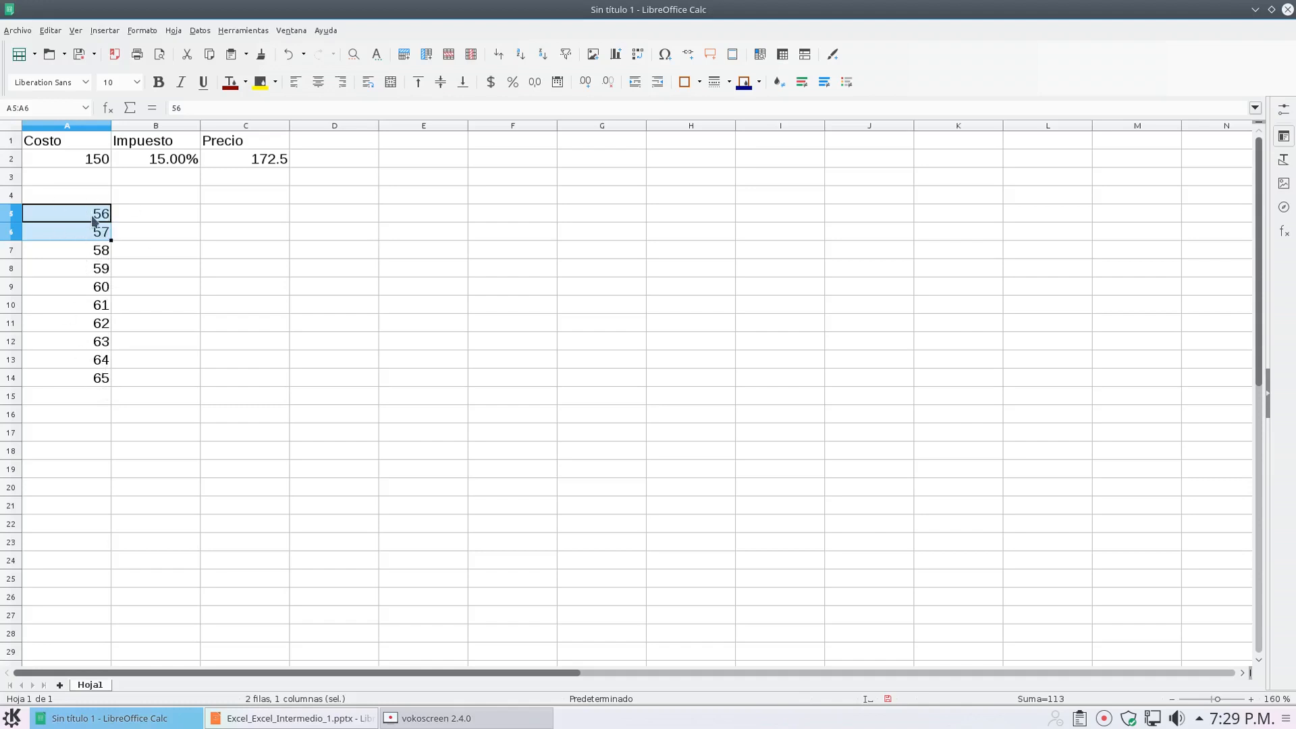
Step: Enter the starting values 56 in B5 and 58 in B6 for a second series
click(188, 217)
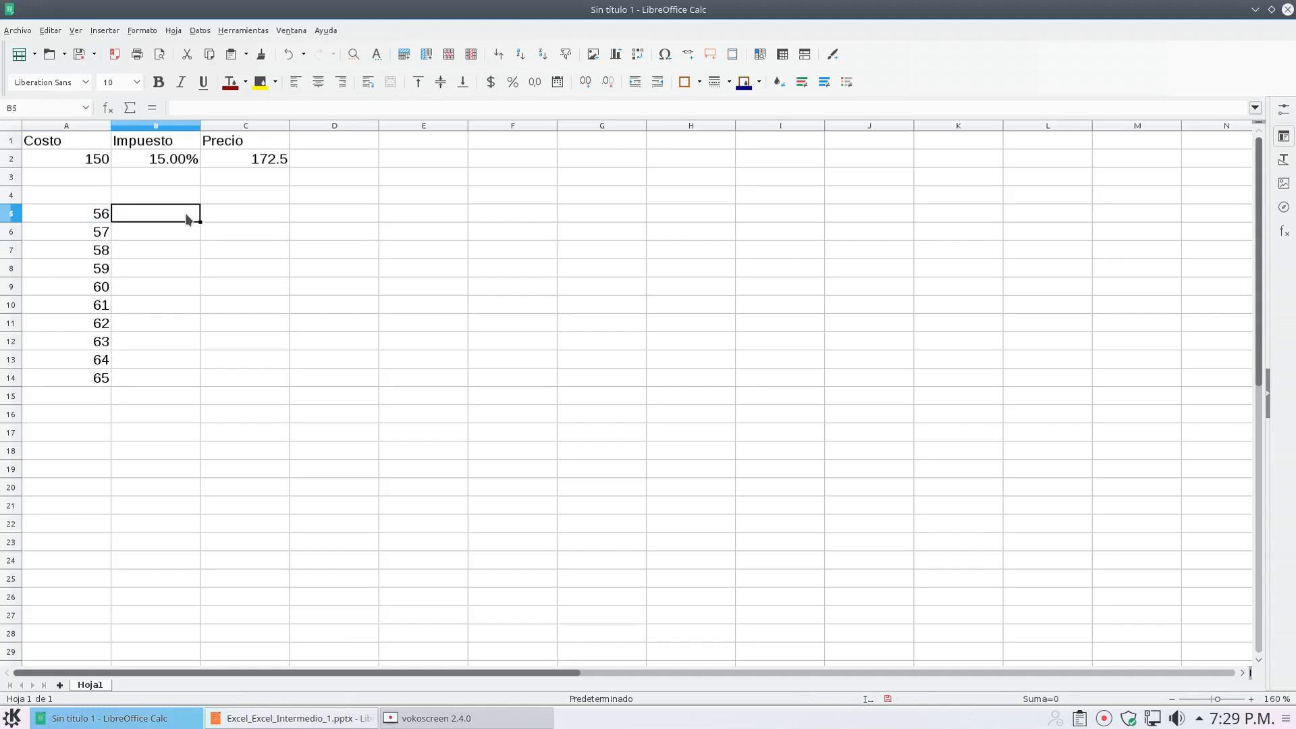
text(56)
key(Return)
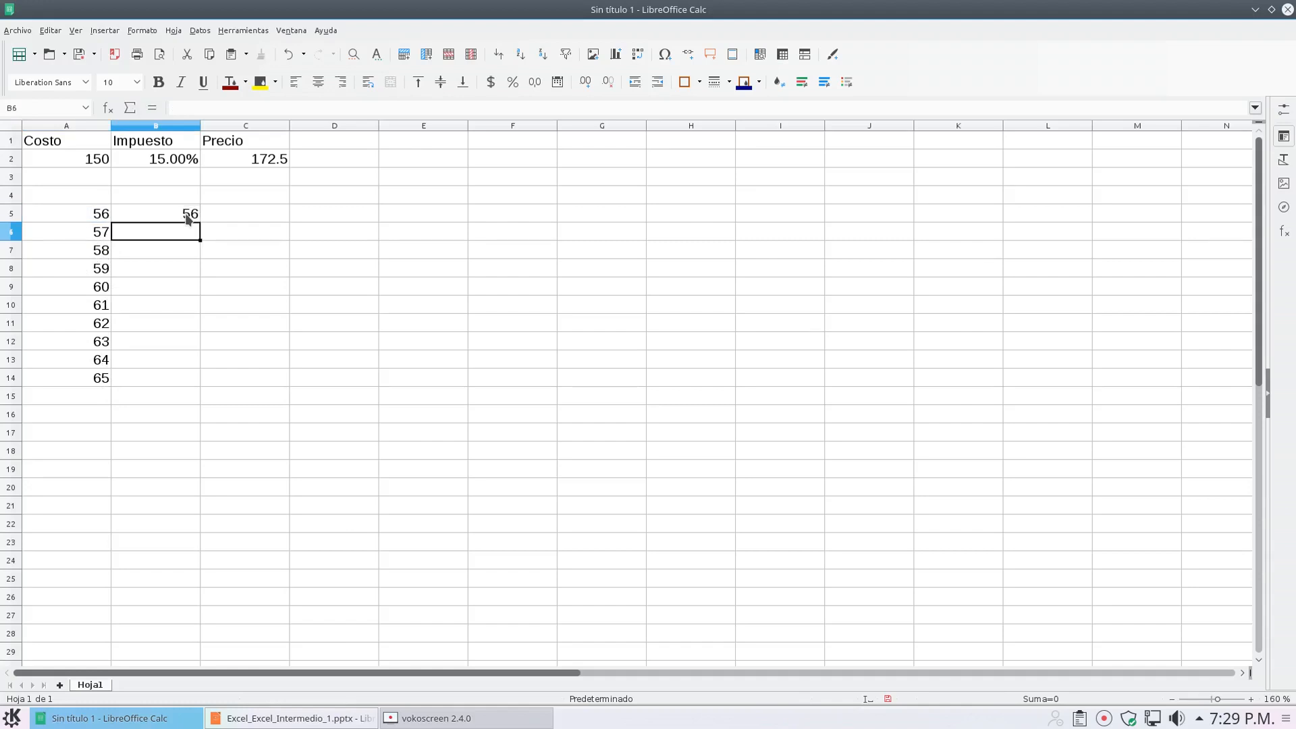
text(58)
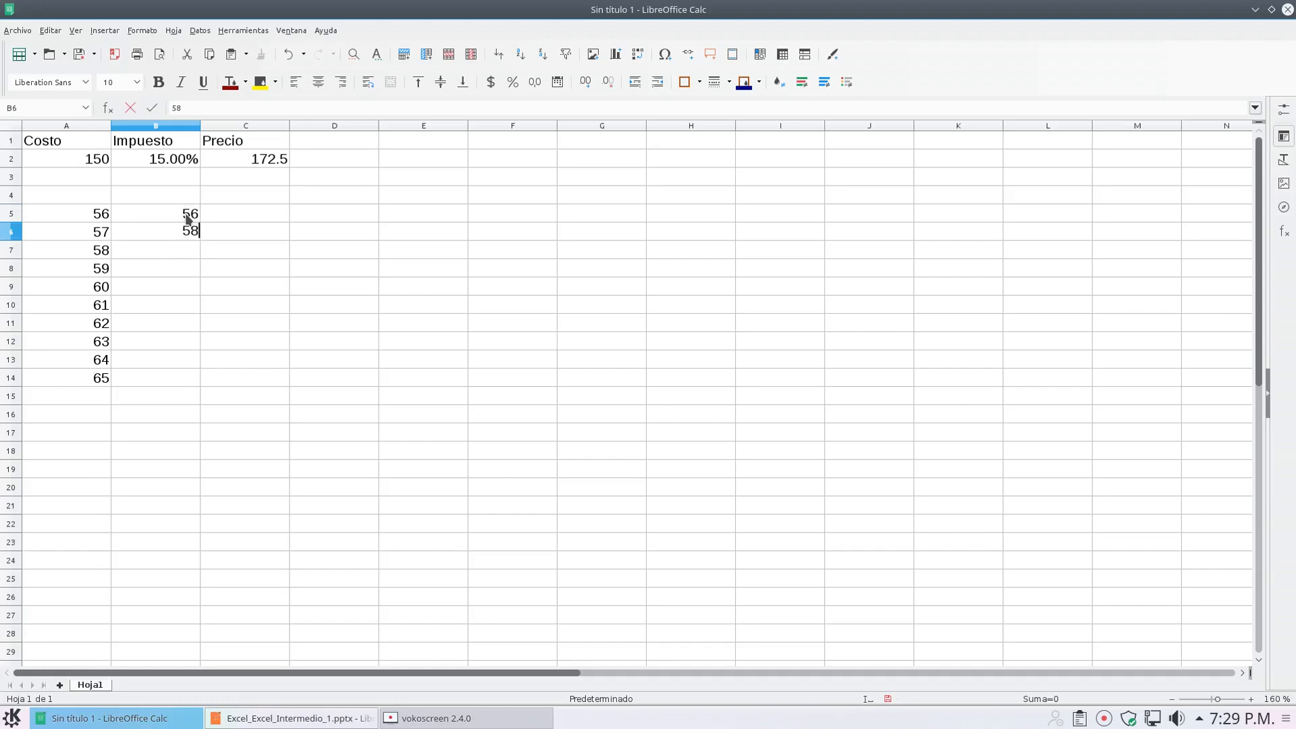
click(233, 216)
Step: Select the starting values B5:B6 and turn on magnification (Ampliación) in vokoscreen before returning to the spreadsheet
click(135, 212)
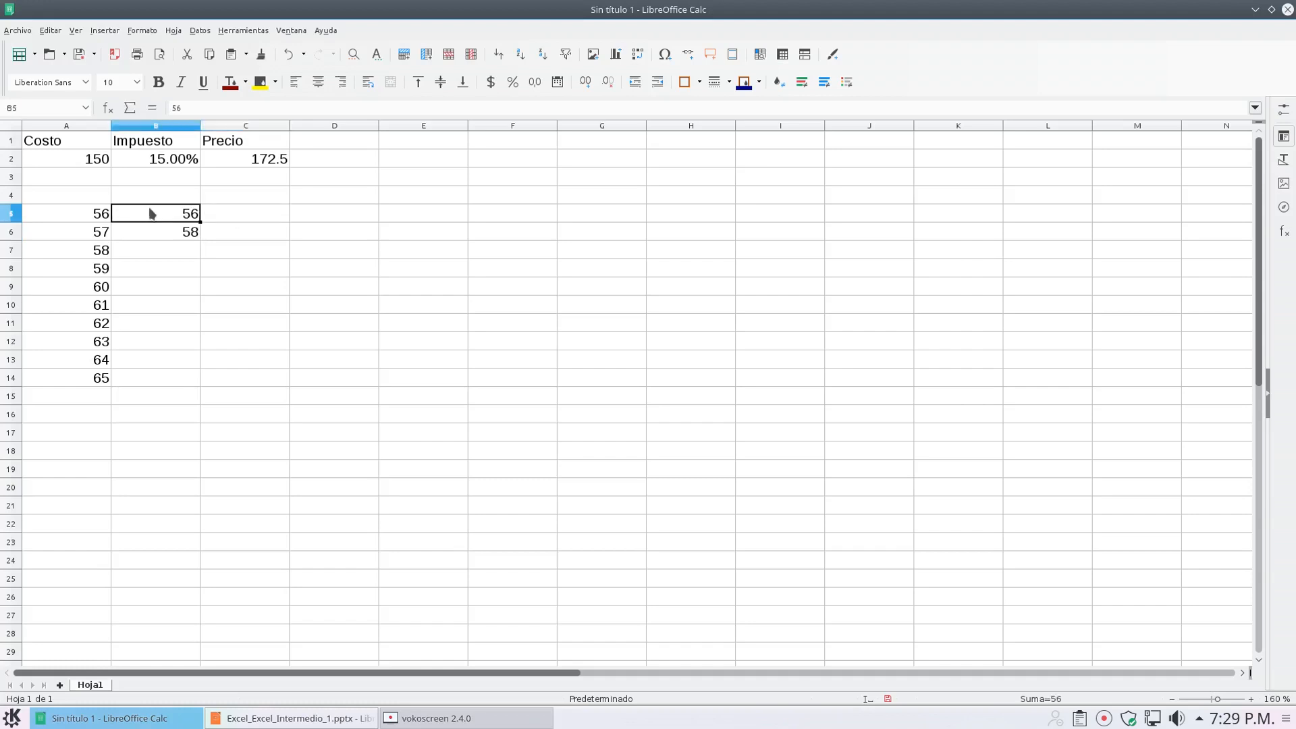
drag(152, 214, 152, 225)
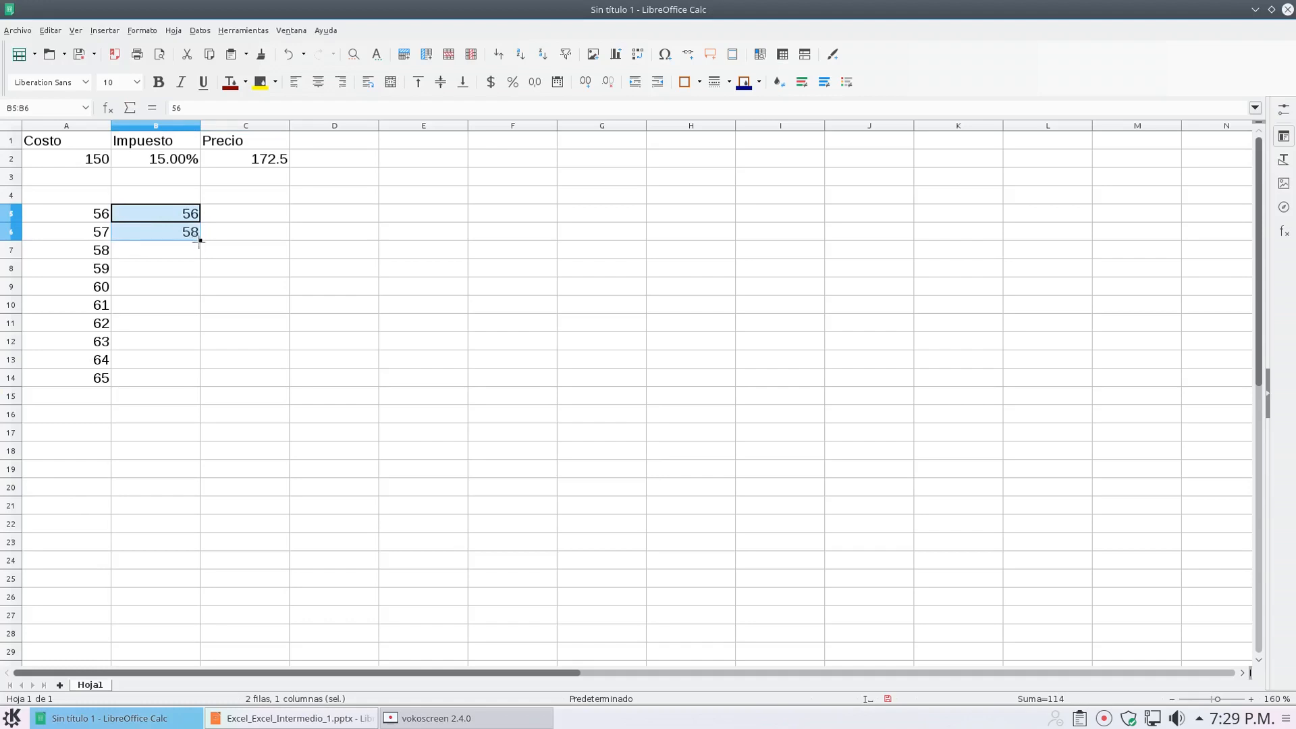
click(440, 721)
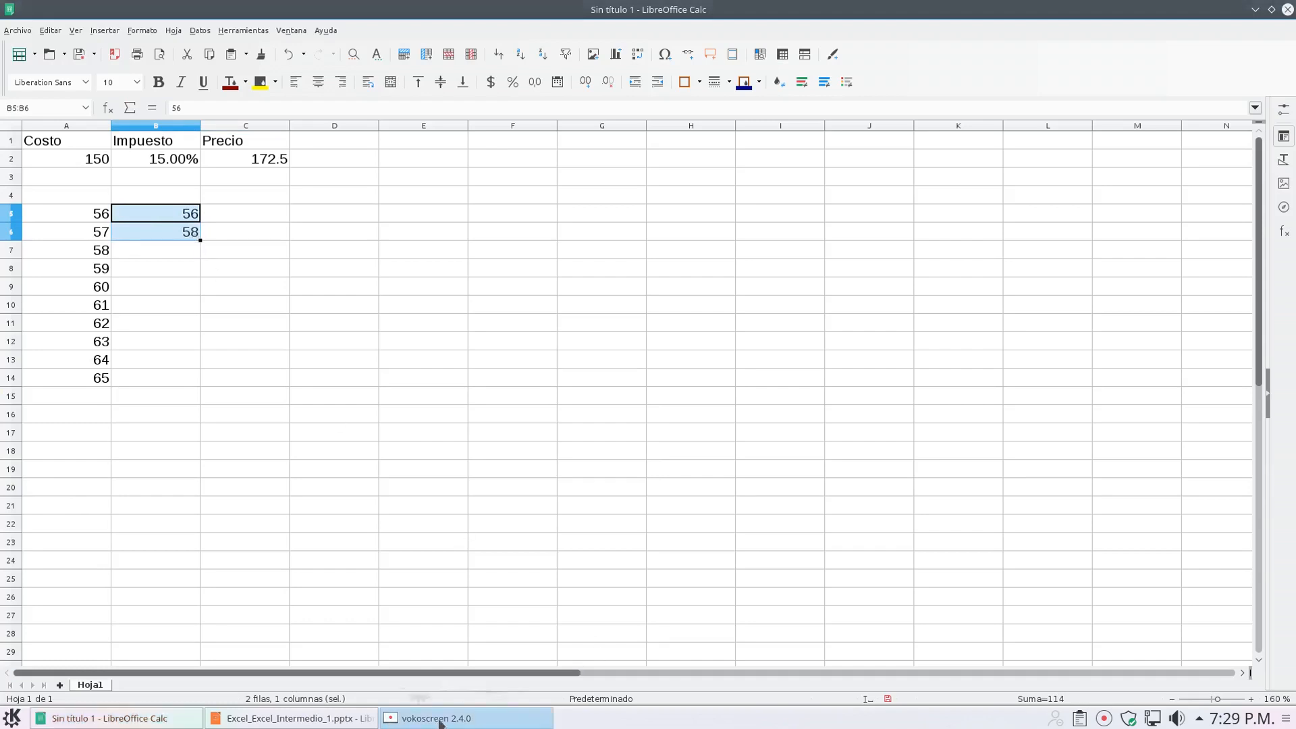
click(1019, 315)
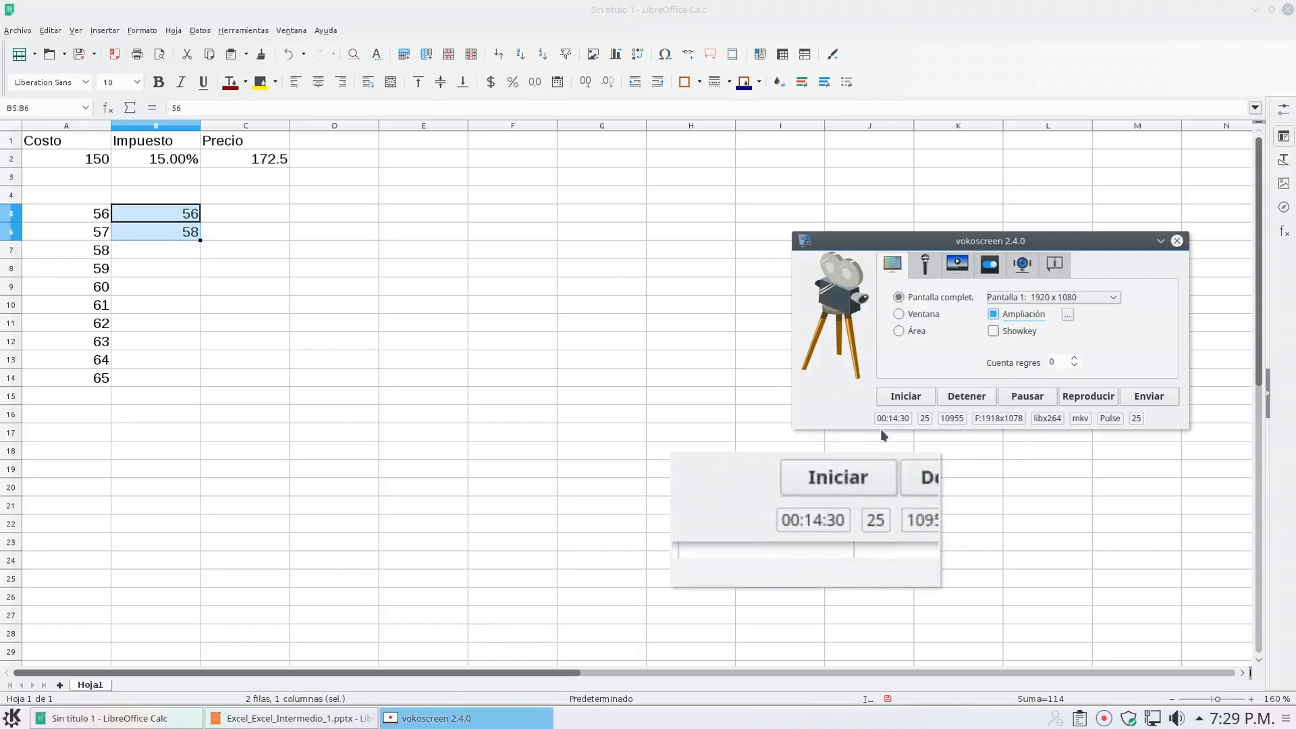
click(1160, 241)
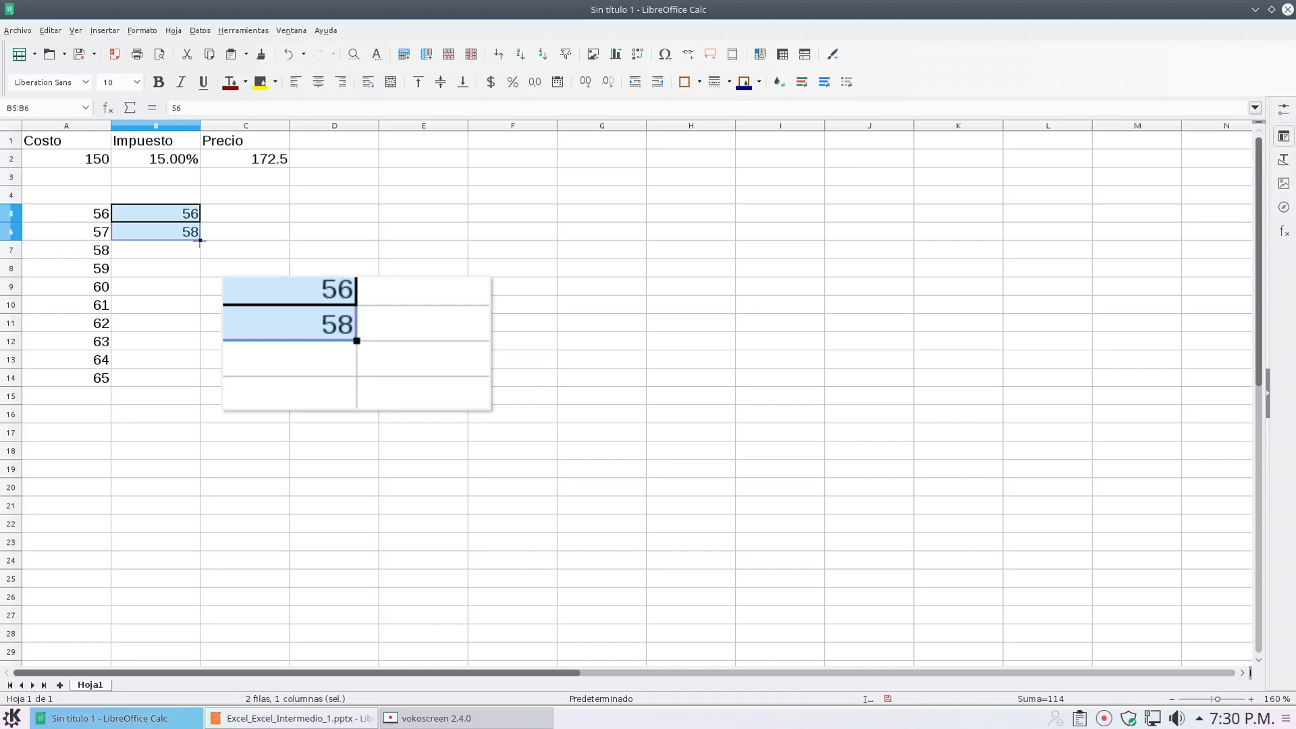
Step: Fill the series from B5:B6 down to B14 and turn off magnification (Ampliación) in vokoscreen
drag(200, 240, 200, 289)
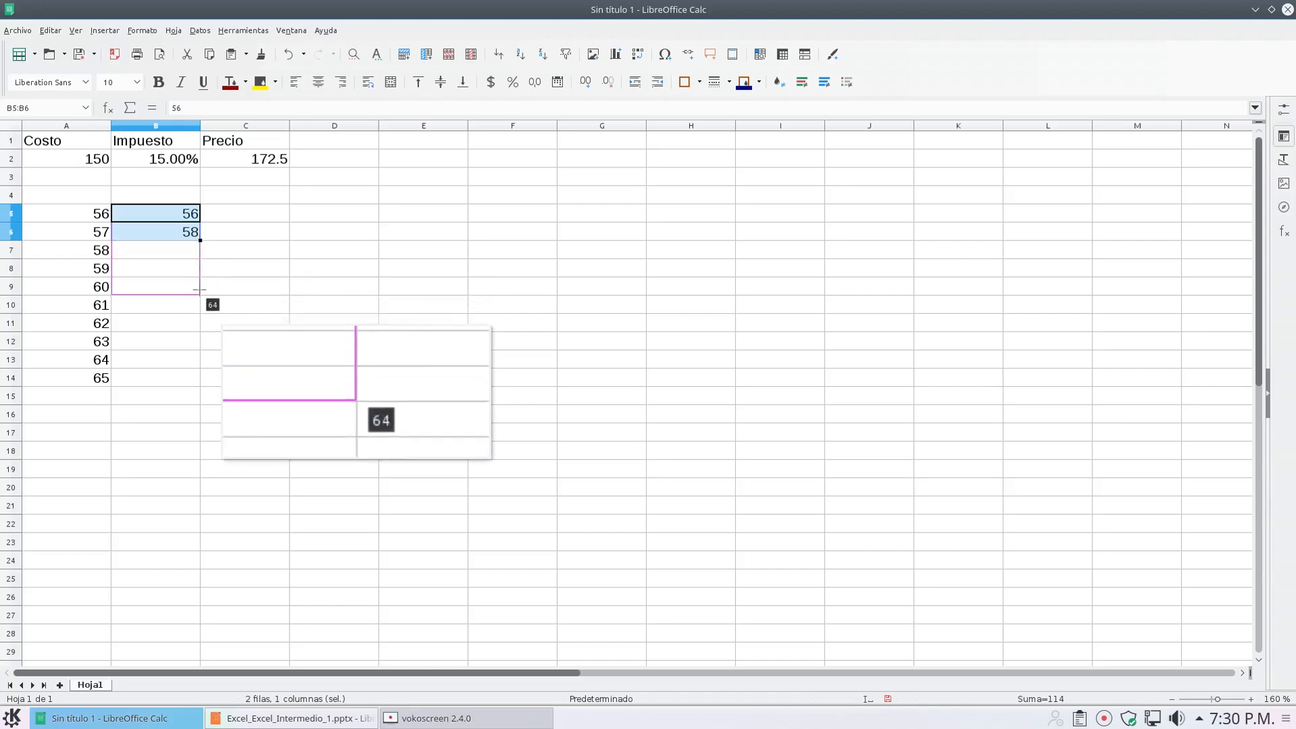
drag(200, 290, 201, 386)
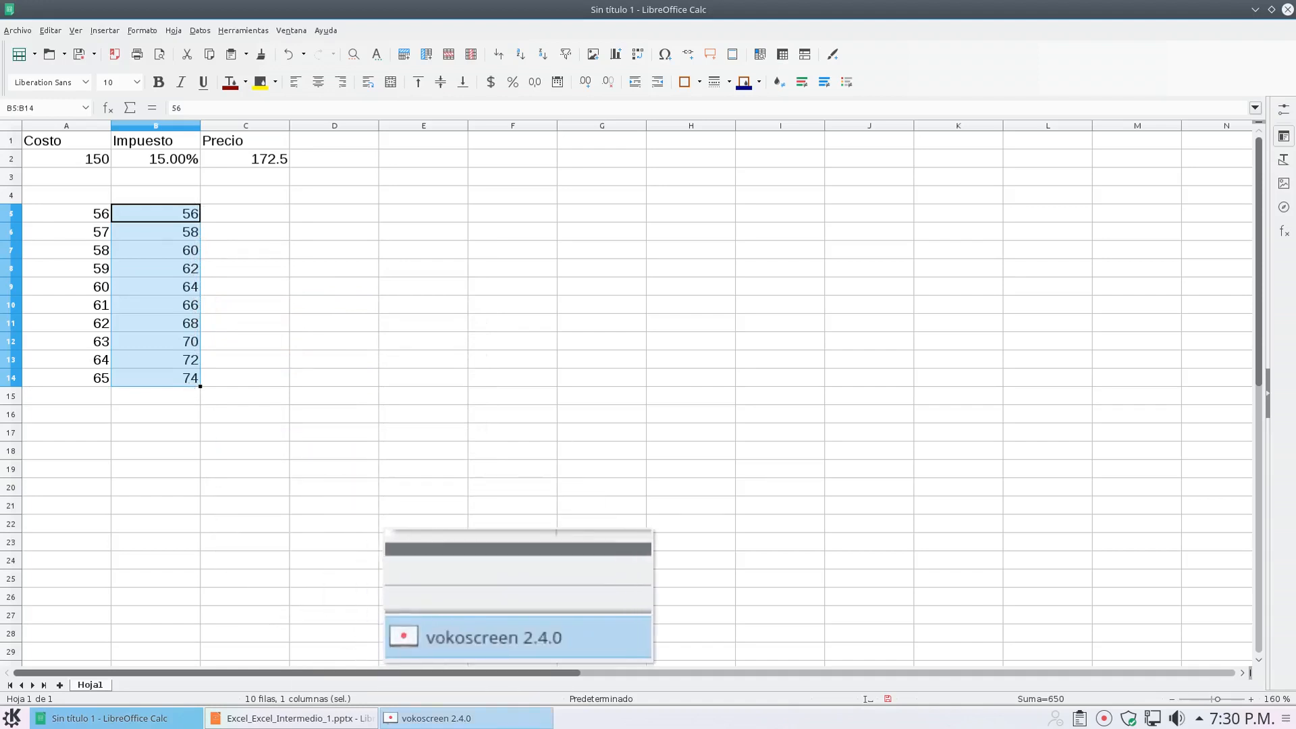
click(435, 718)
click(993, 314)
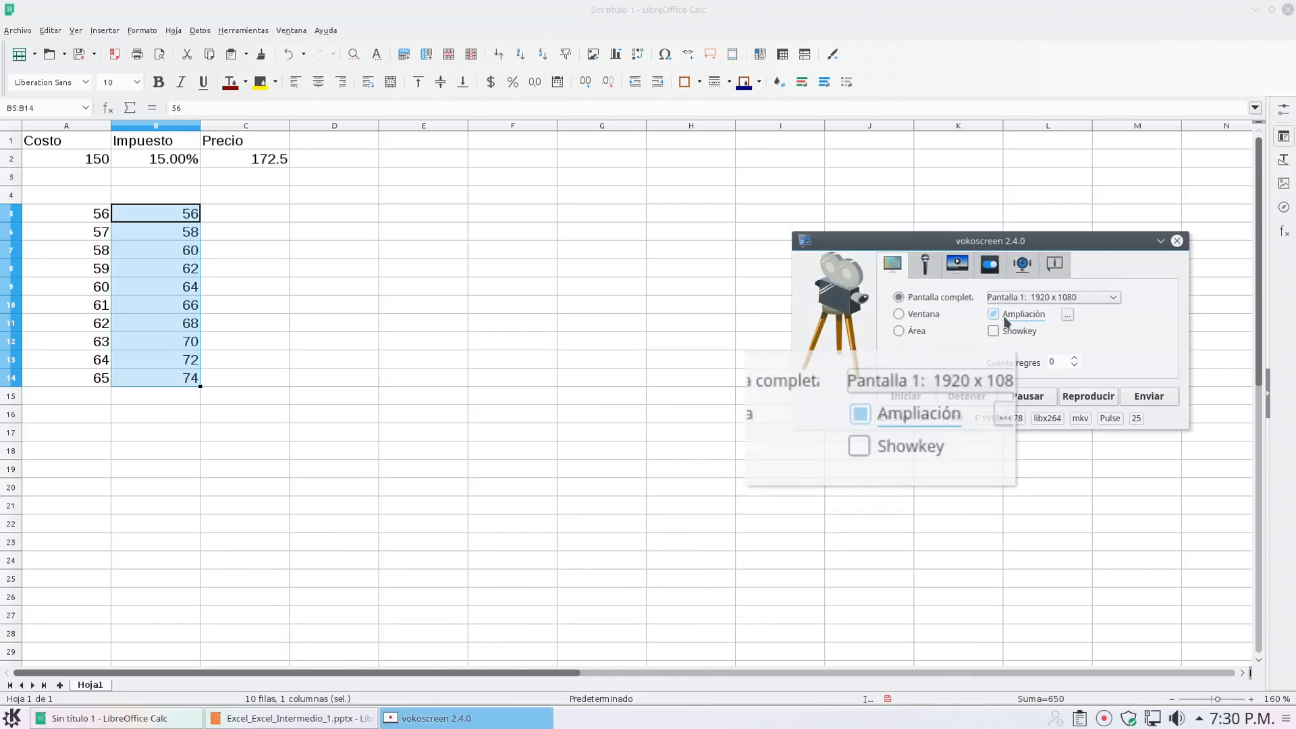
click(1160, 239)
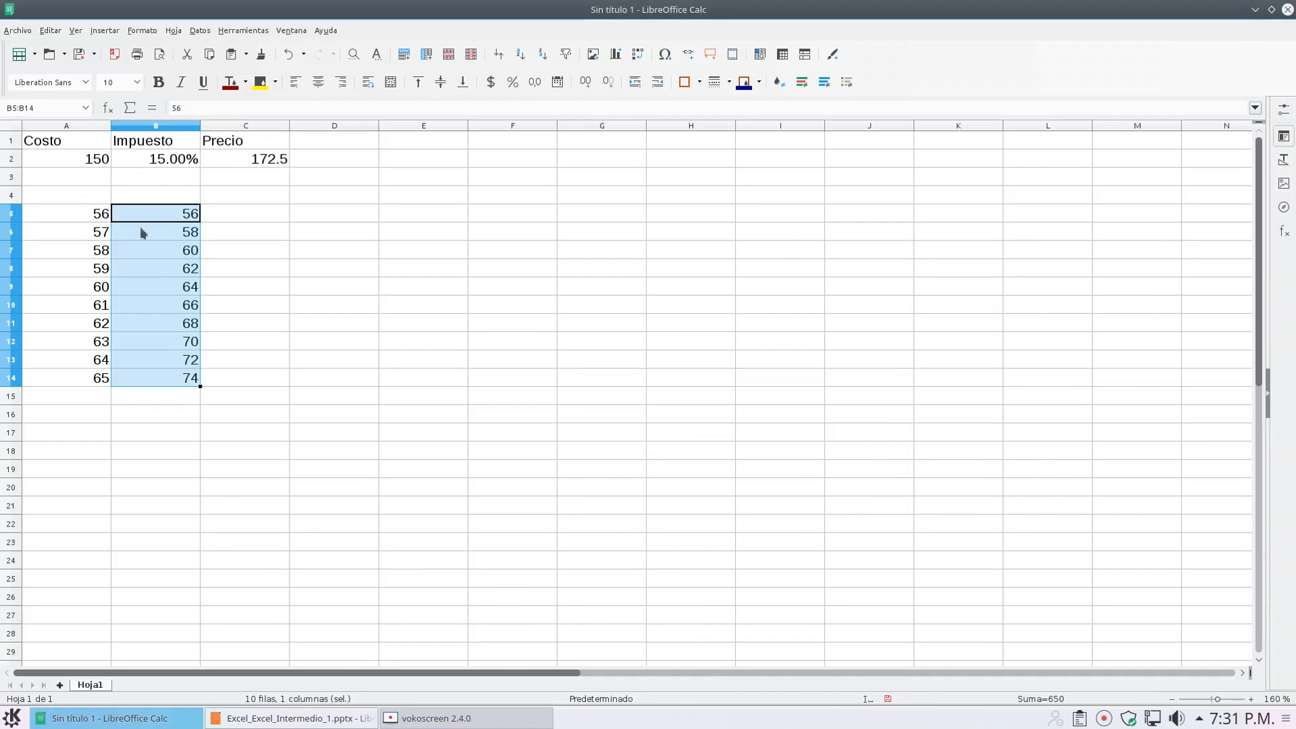
Step: Clear both number series from A5:B14
click(79, 211)
drag(104, 216, 164, 375)
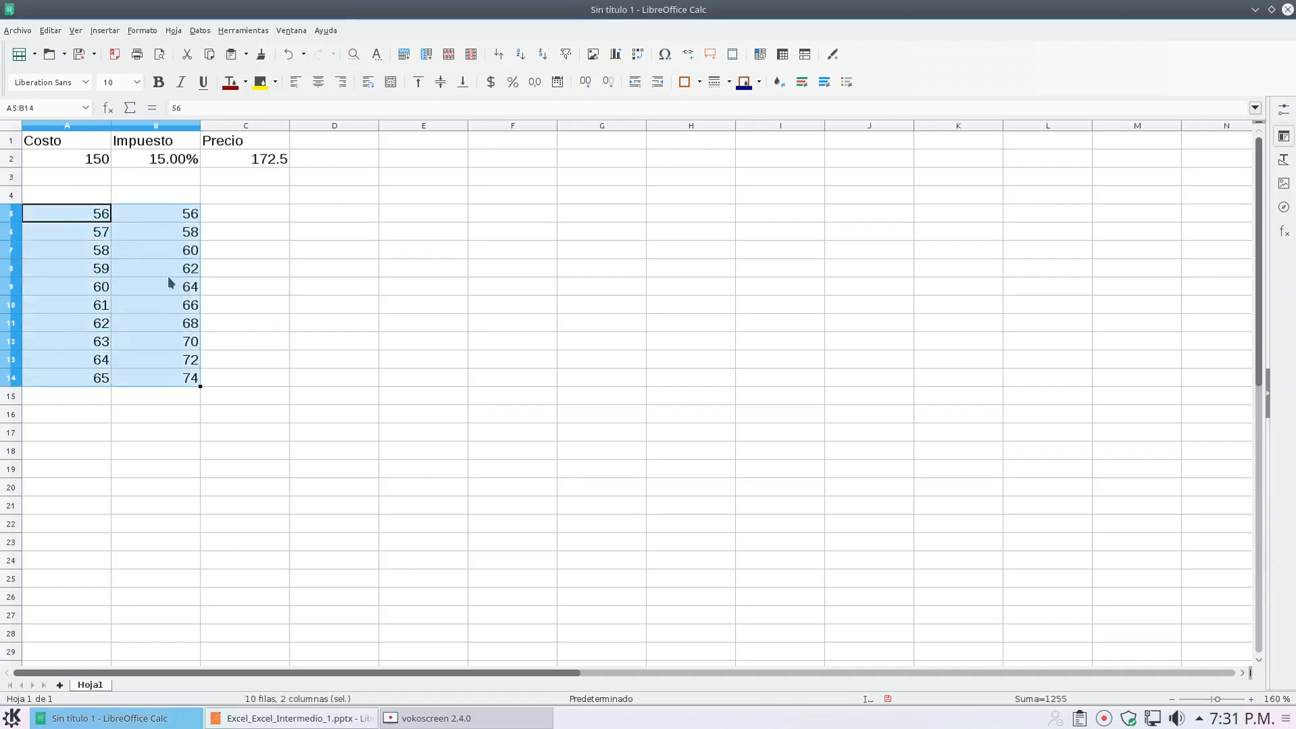
key(Delete)
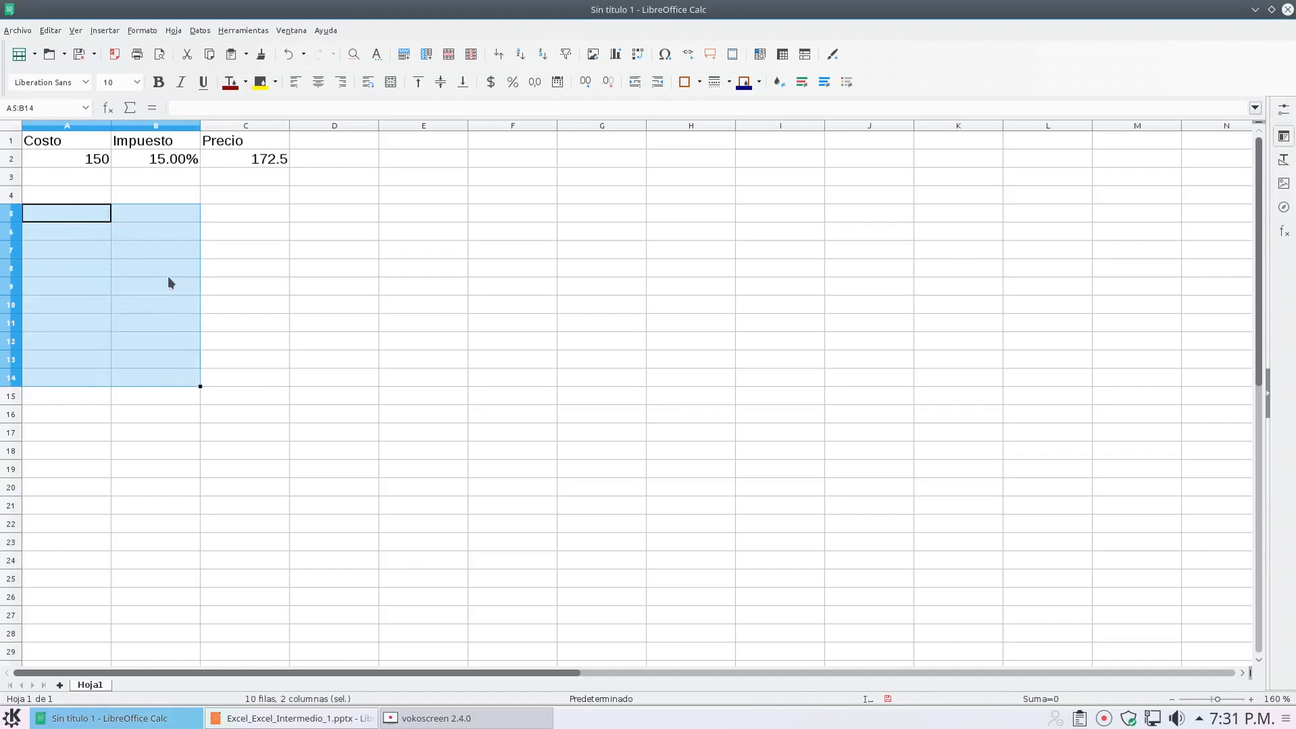
Step: Set the first Costo value in A2 to 100
click(102, 162)
double_click(103, 159)
key(BackSpace)
text(0)
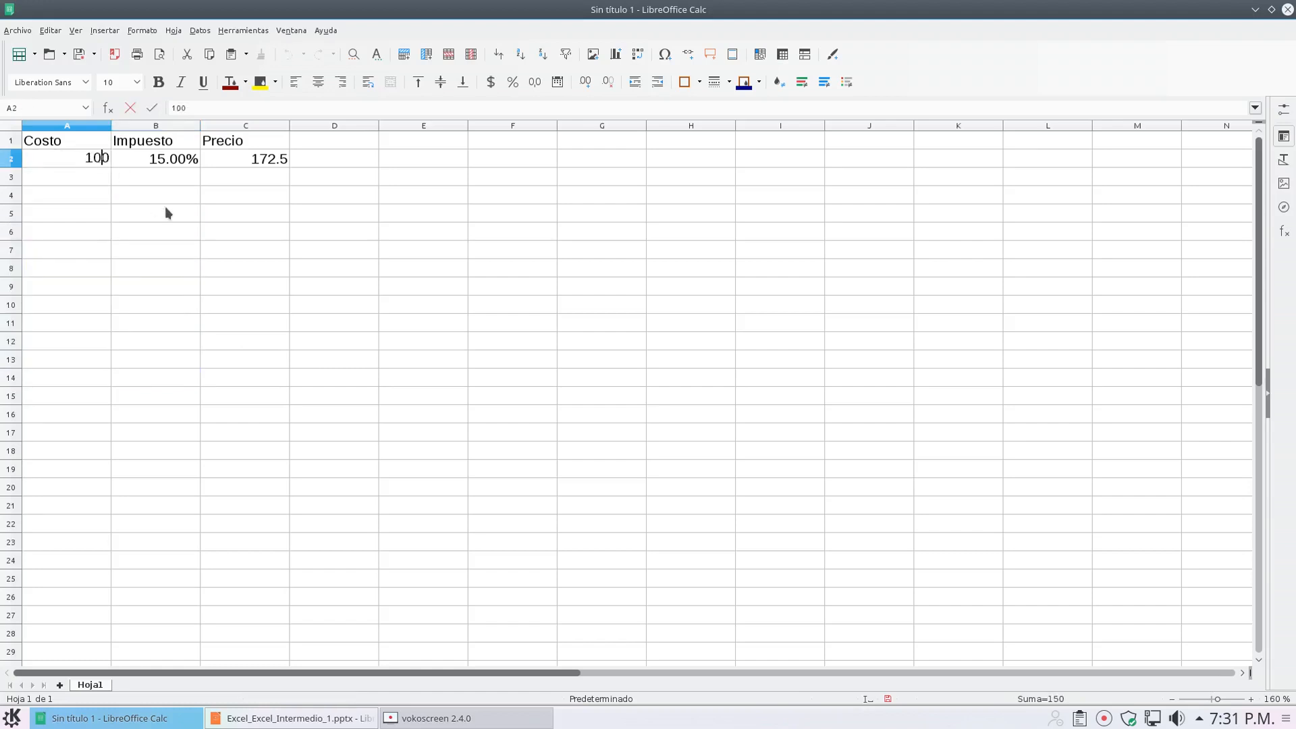
key(Return)
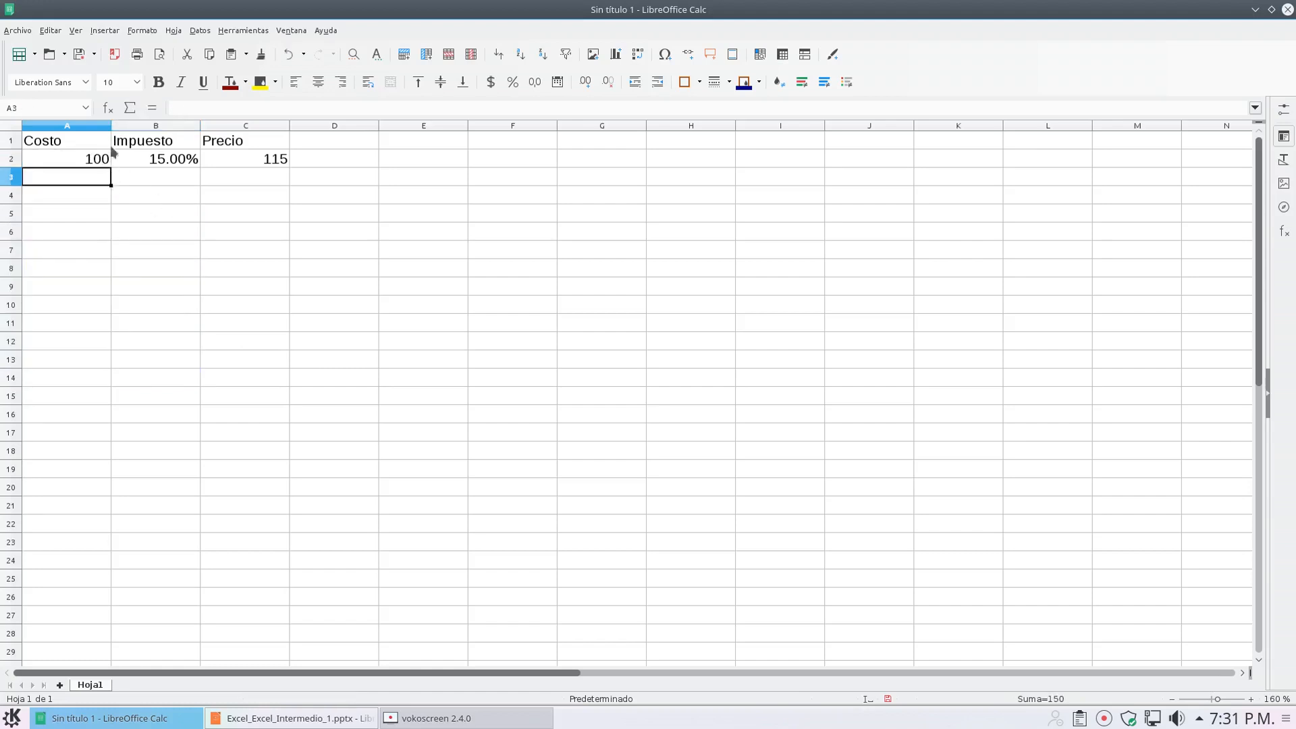
Step: Enter 200 in A3 and fill the Costo series from A2:A3 down to A11
text(200)
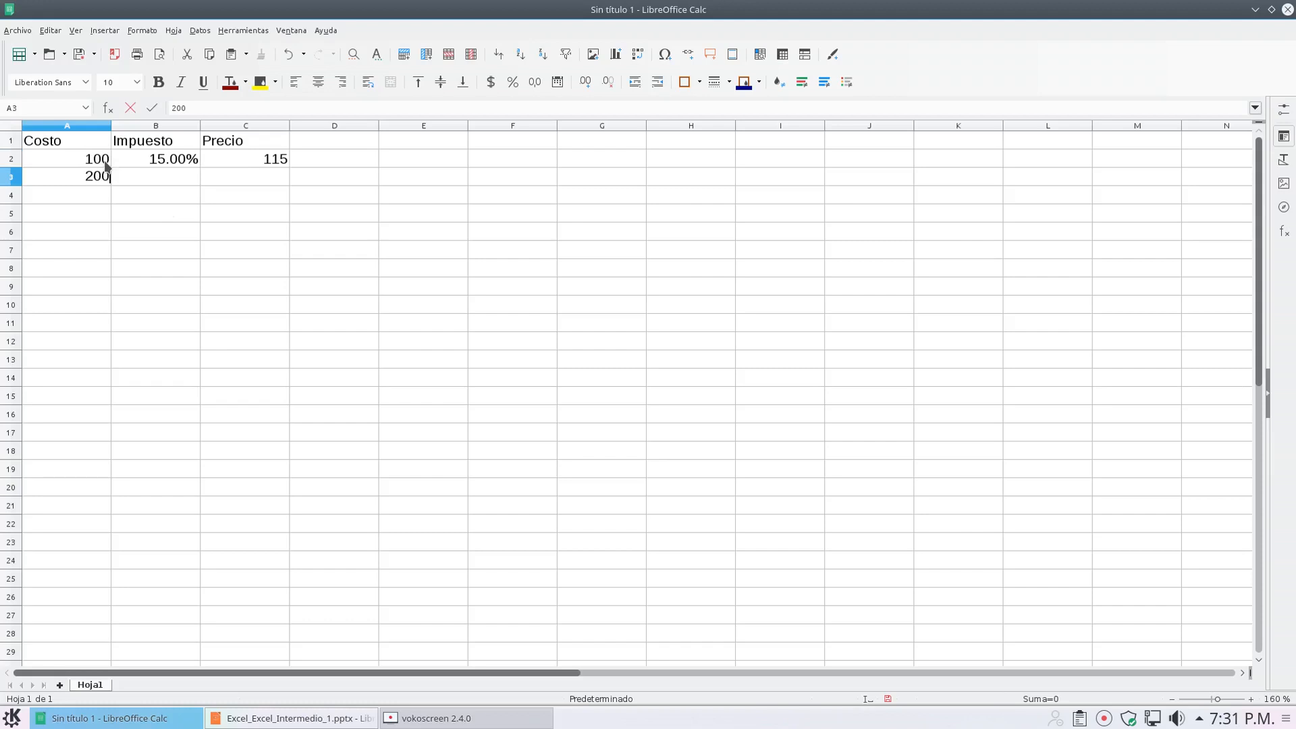
click(106, 166)
drag(101, 177, 102, 332)
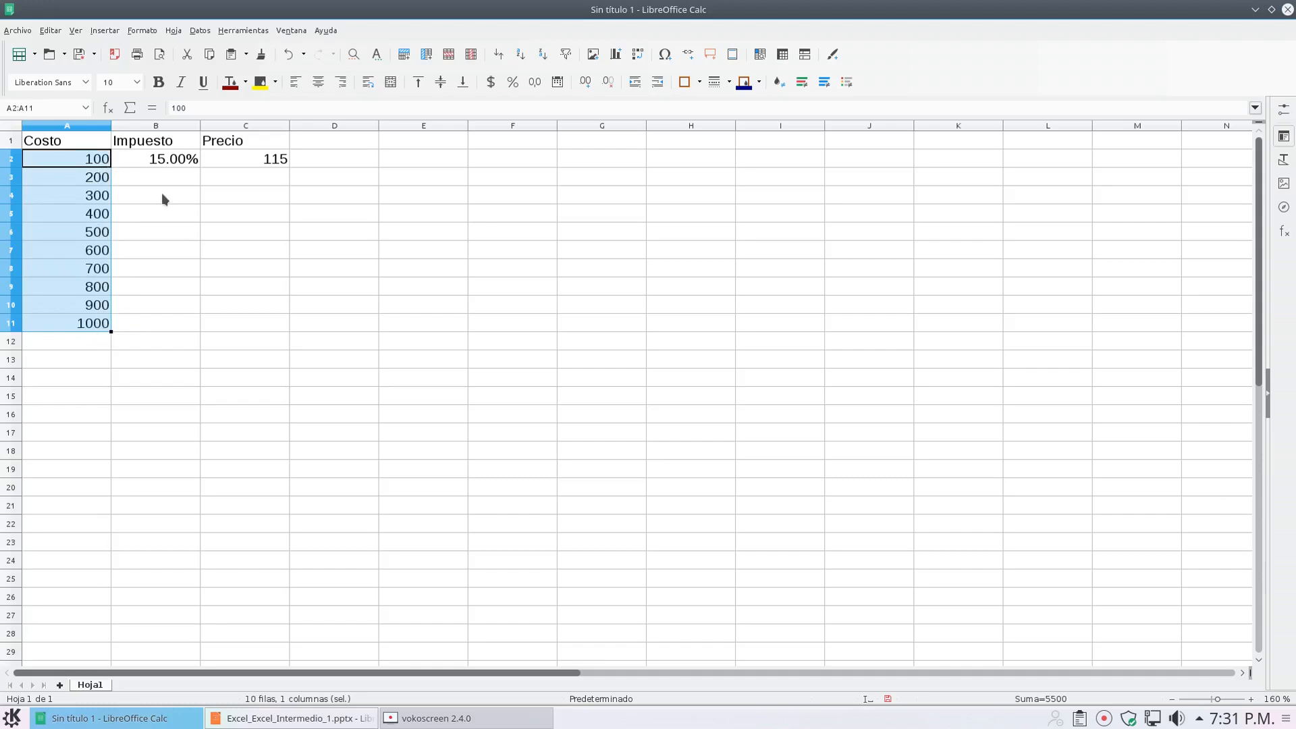
Step: Enter 15% in B3 and fill the Impuesto values from B2:B3 down to B11
click(182, 176)
text(15)
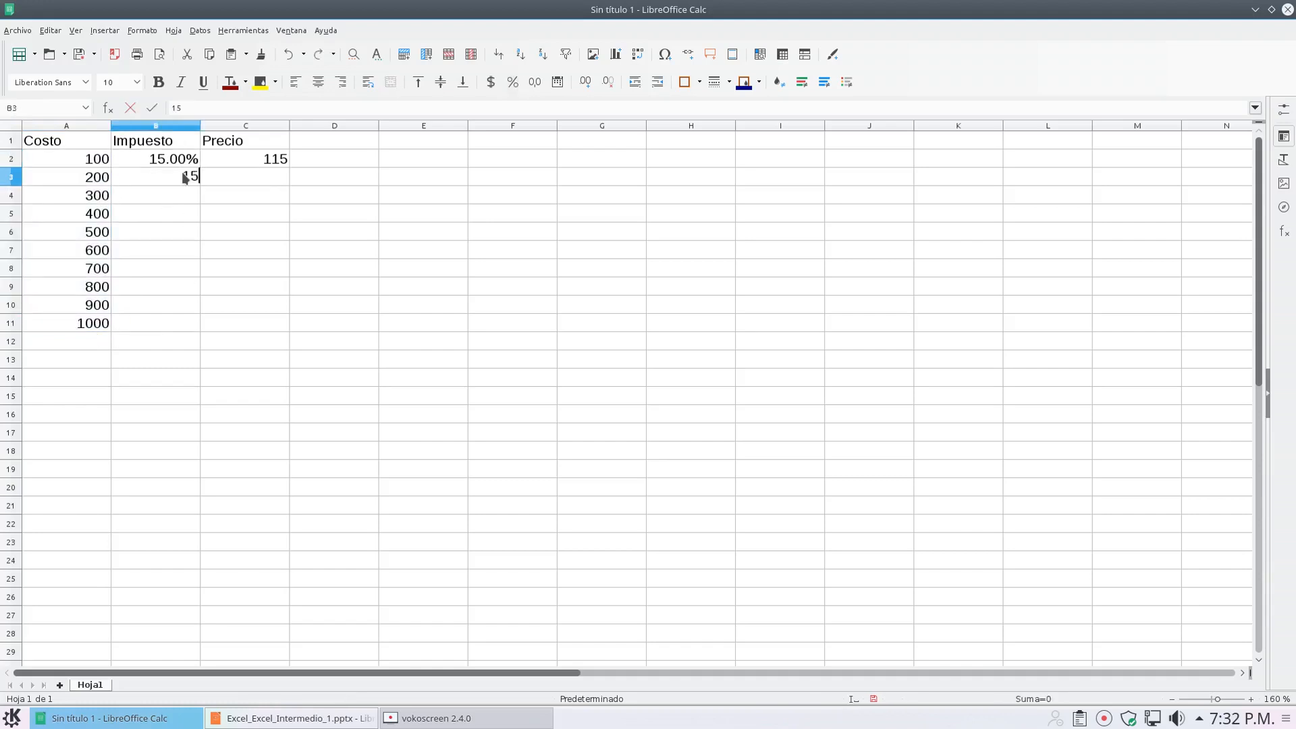
text(%)
key(BackSpace)
key(Return)
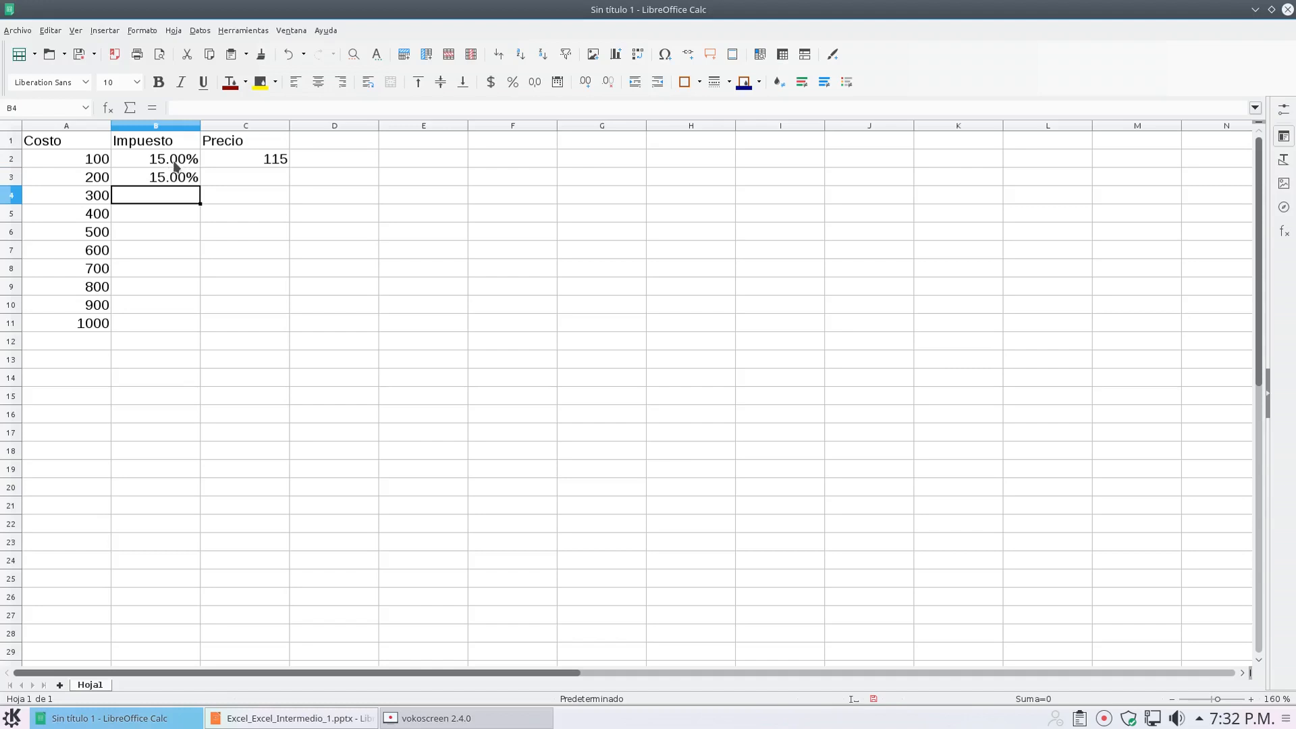
drag(177, 160, 174, 178)
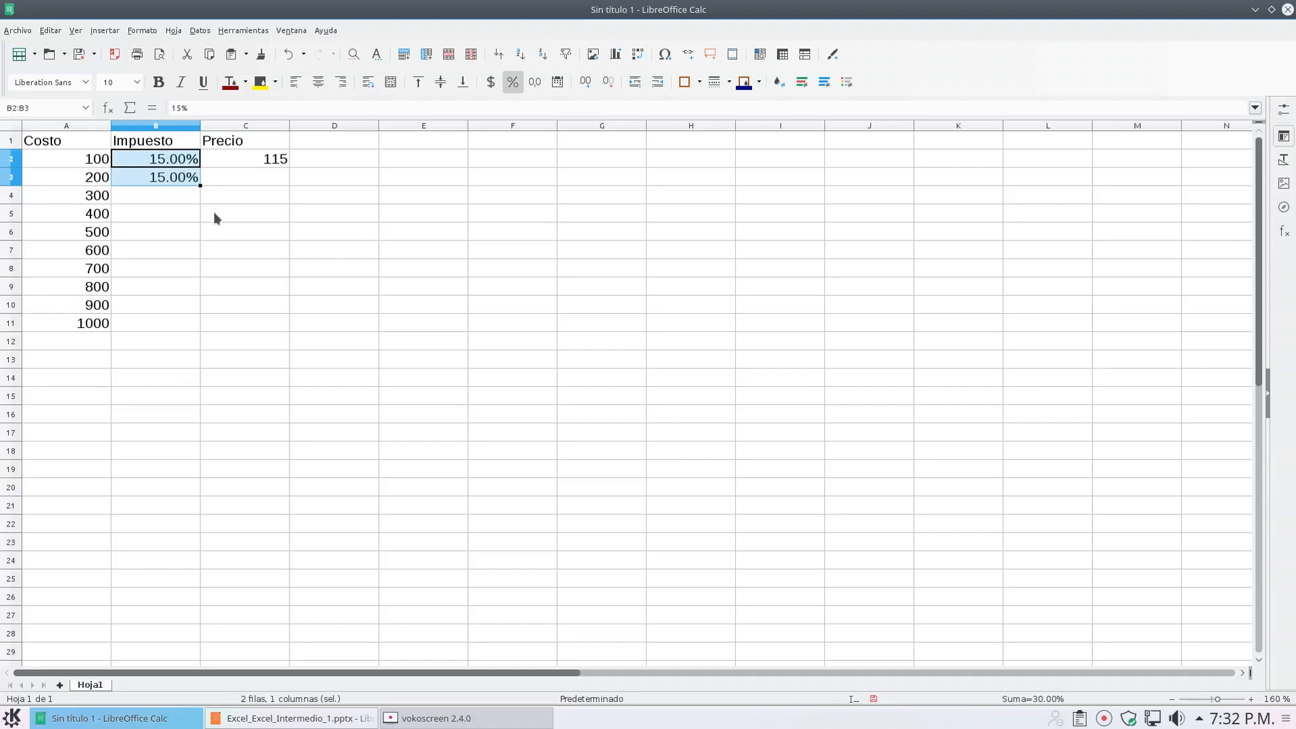
drag(200, 187, 190, 331)
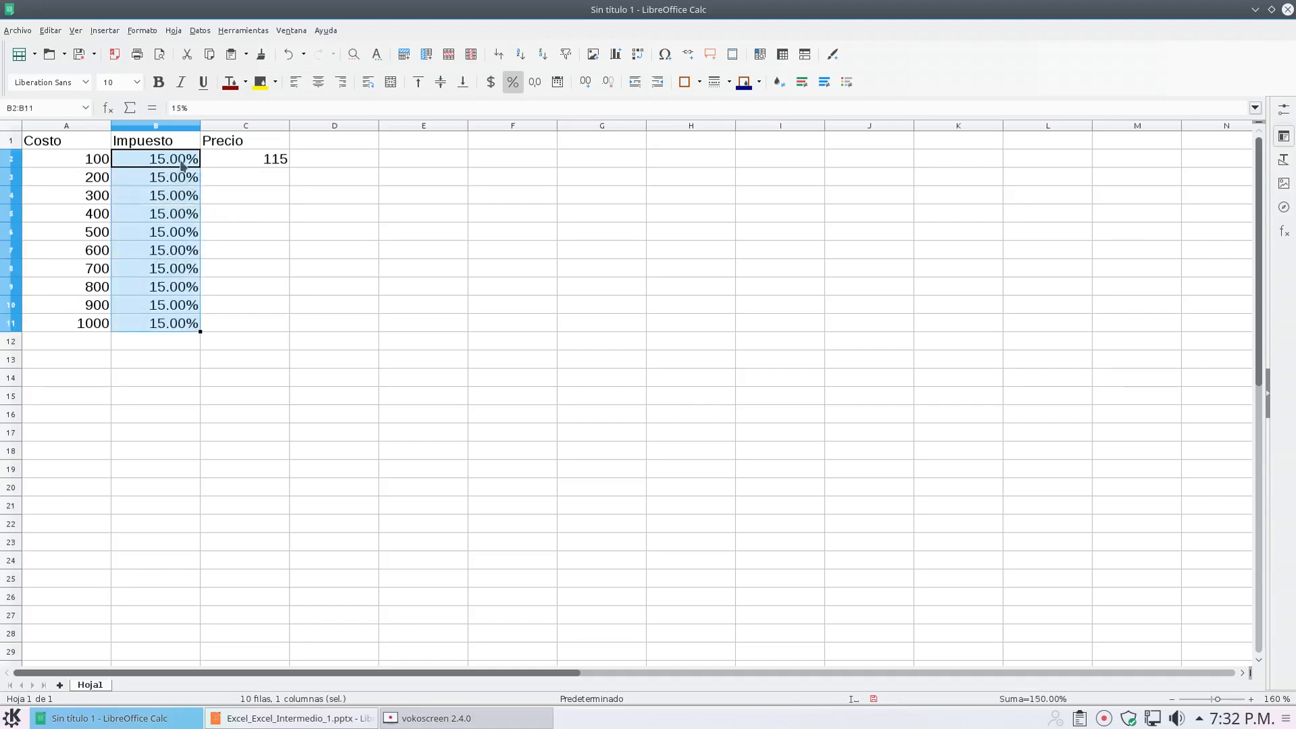
Step: Copy the Precio formula from C2 down to C11 with the fill handle
click(269, 163)
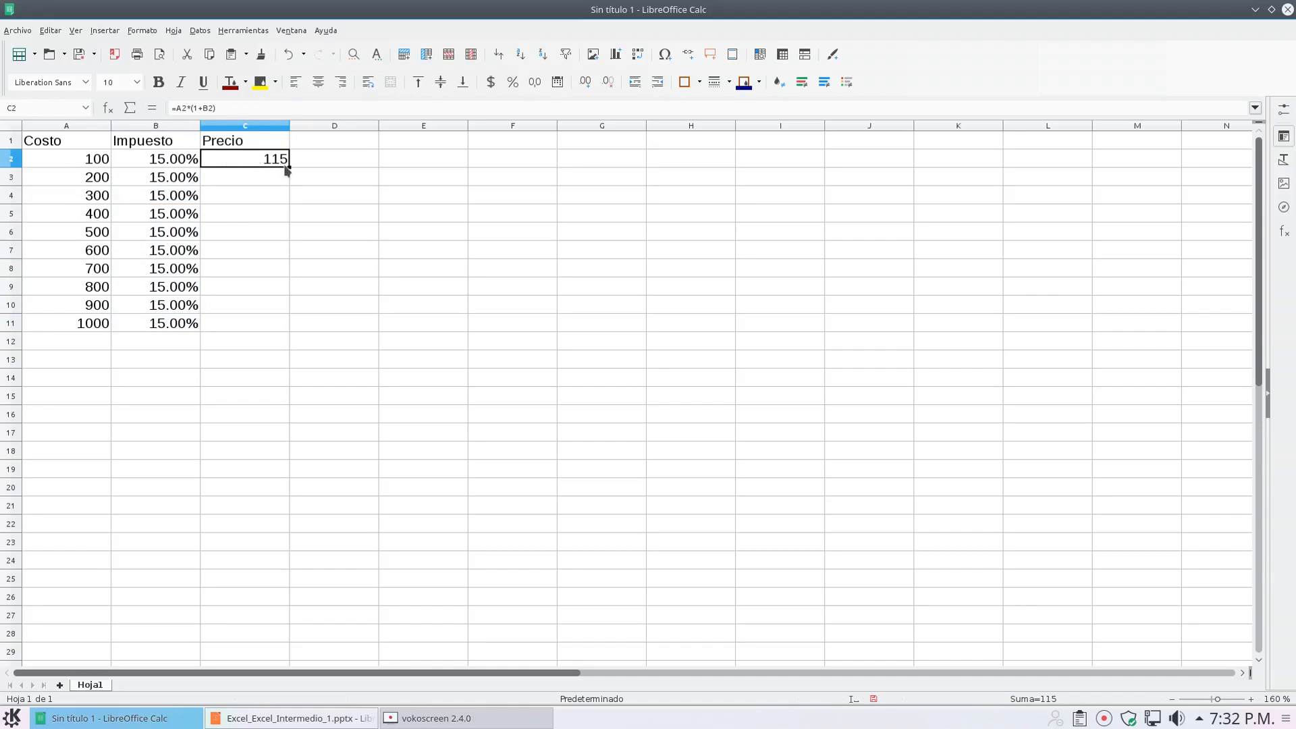
drag(290, 167, 268, 337)
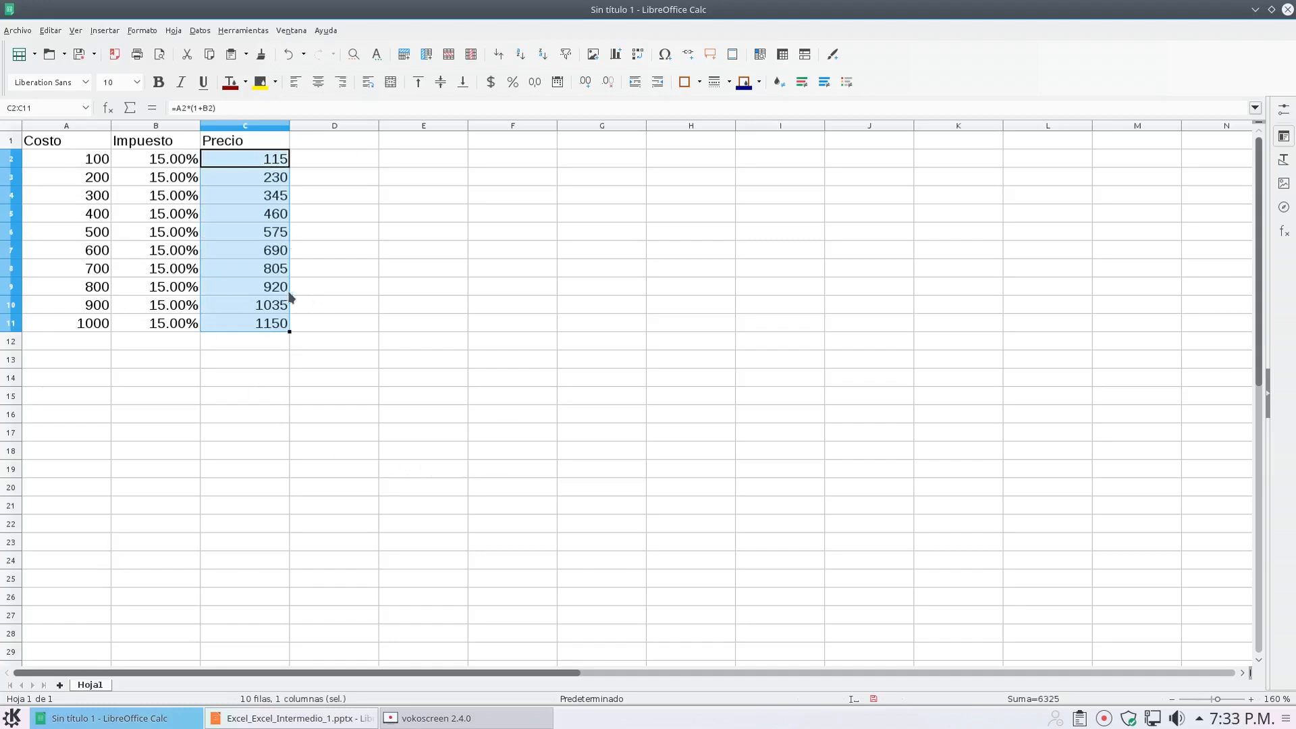
Step: Compare the Precio formulas in C2 through C11 to examine how their cost and tax references change by row
click(265, 180)
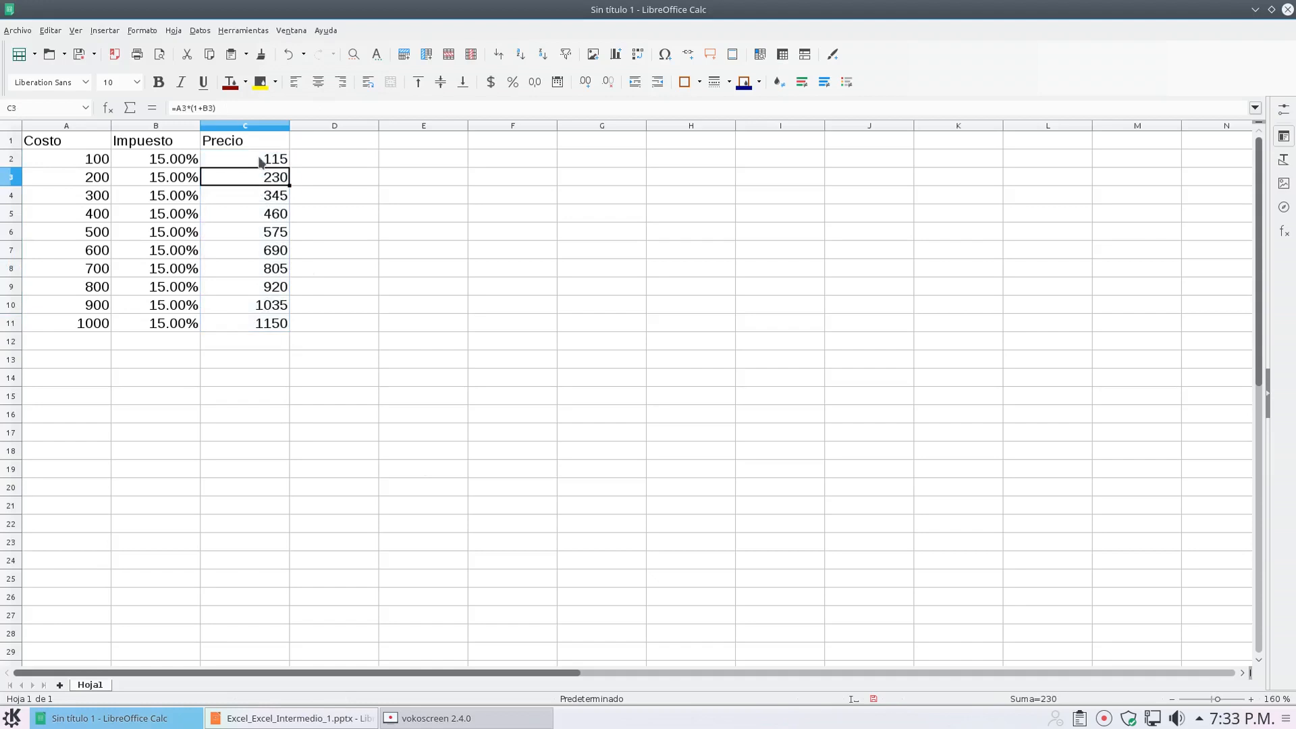
click(263, 162)
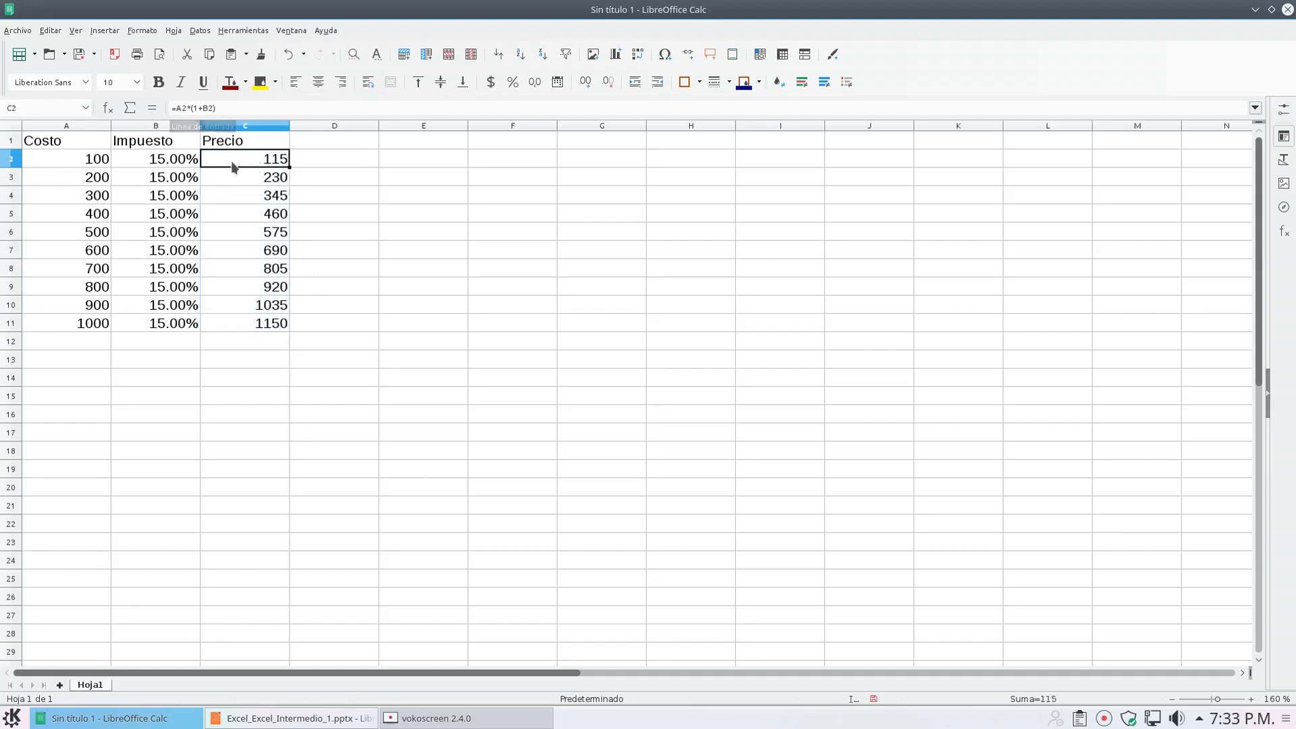
click(247, 180)
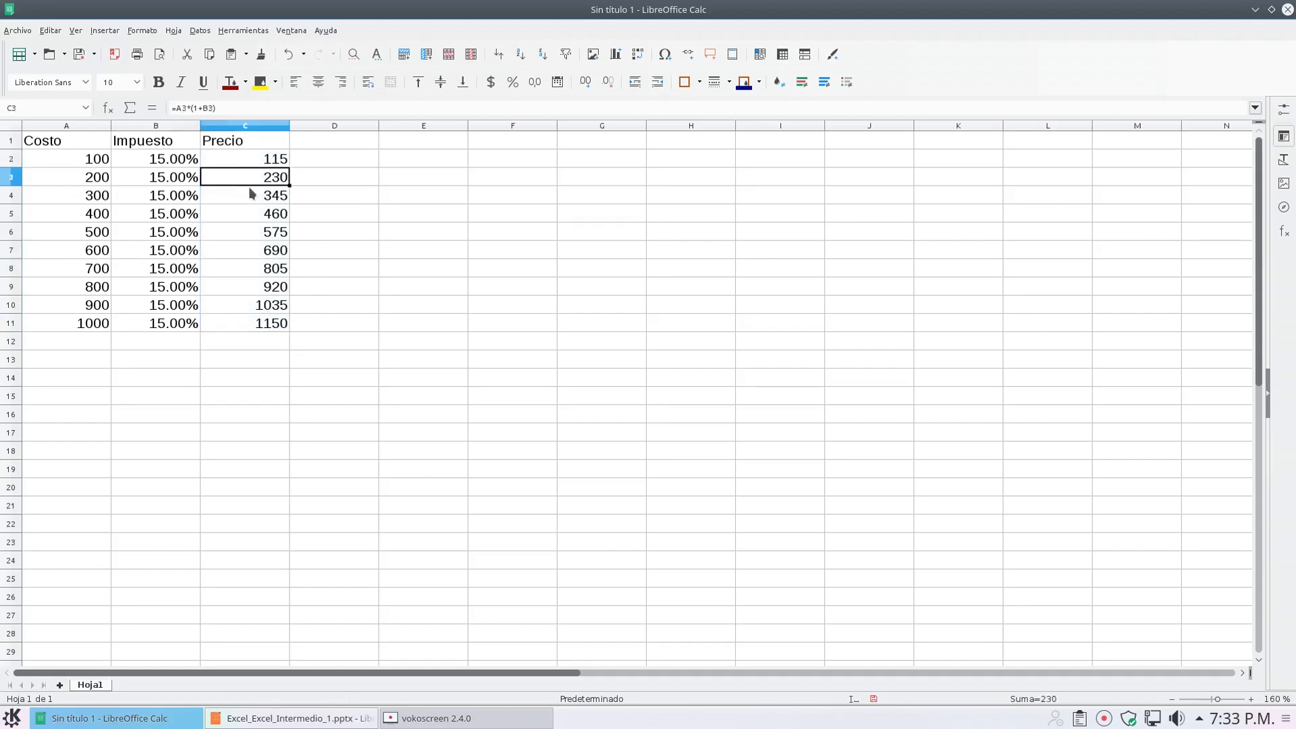
click(246, 162)
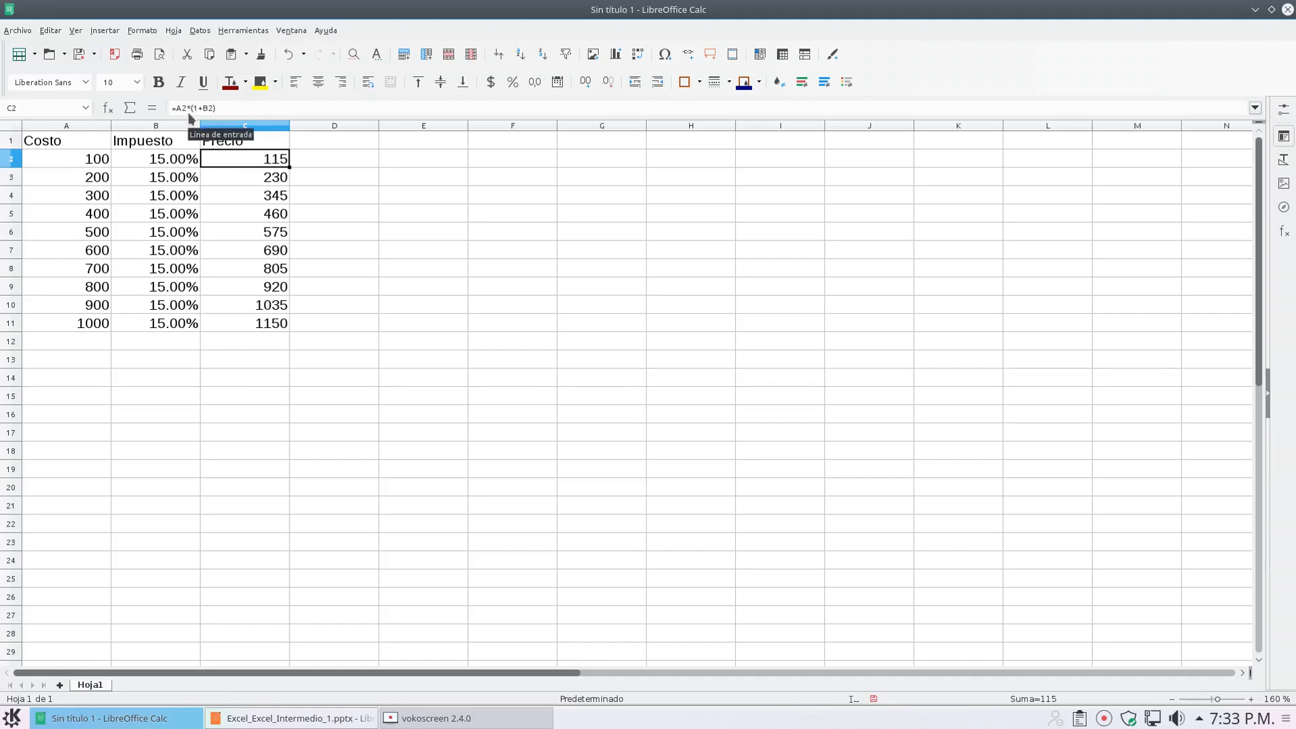
click(228, 183)
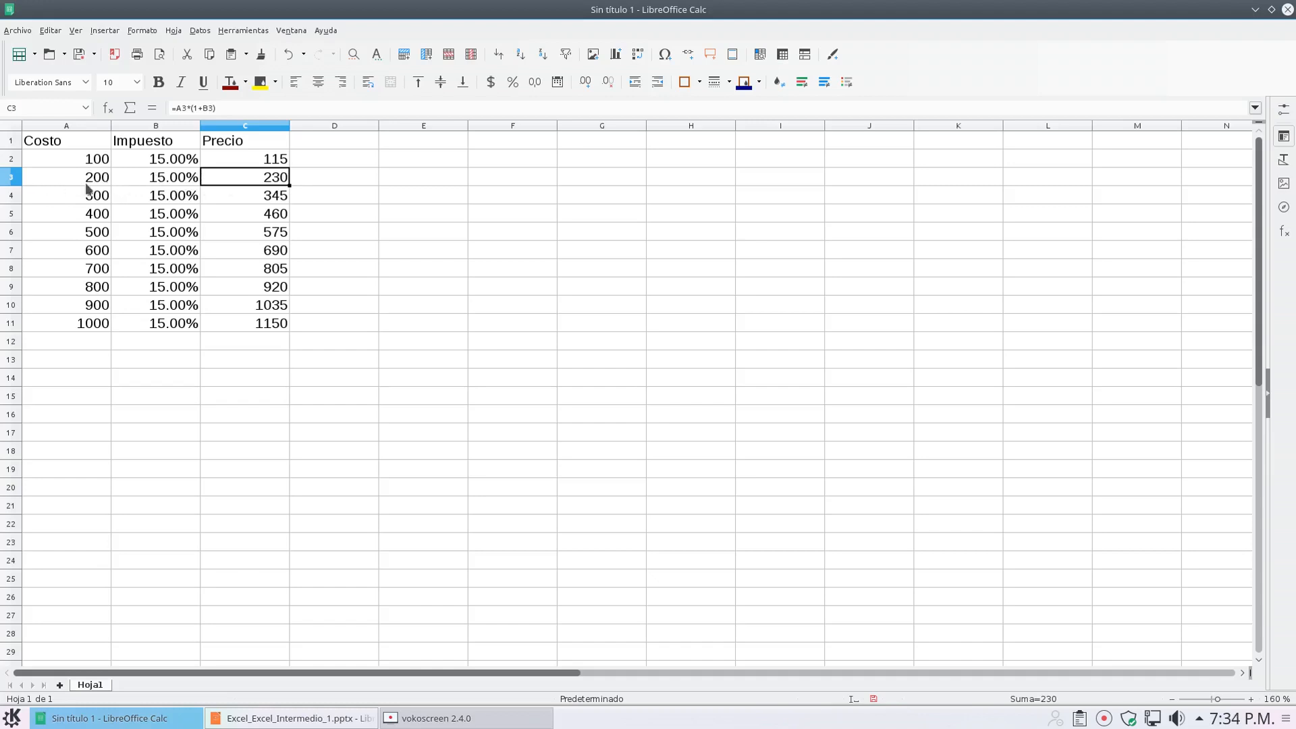
click(239, 198)
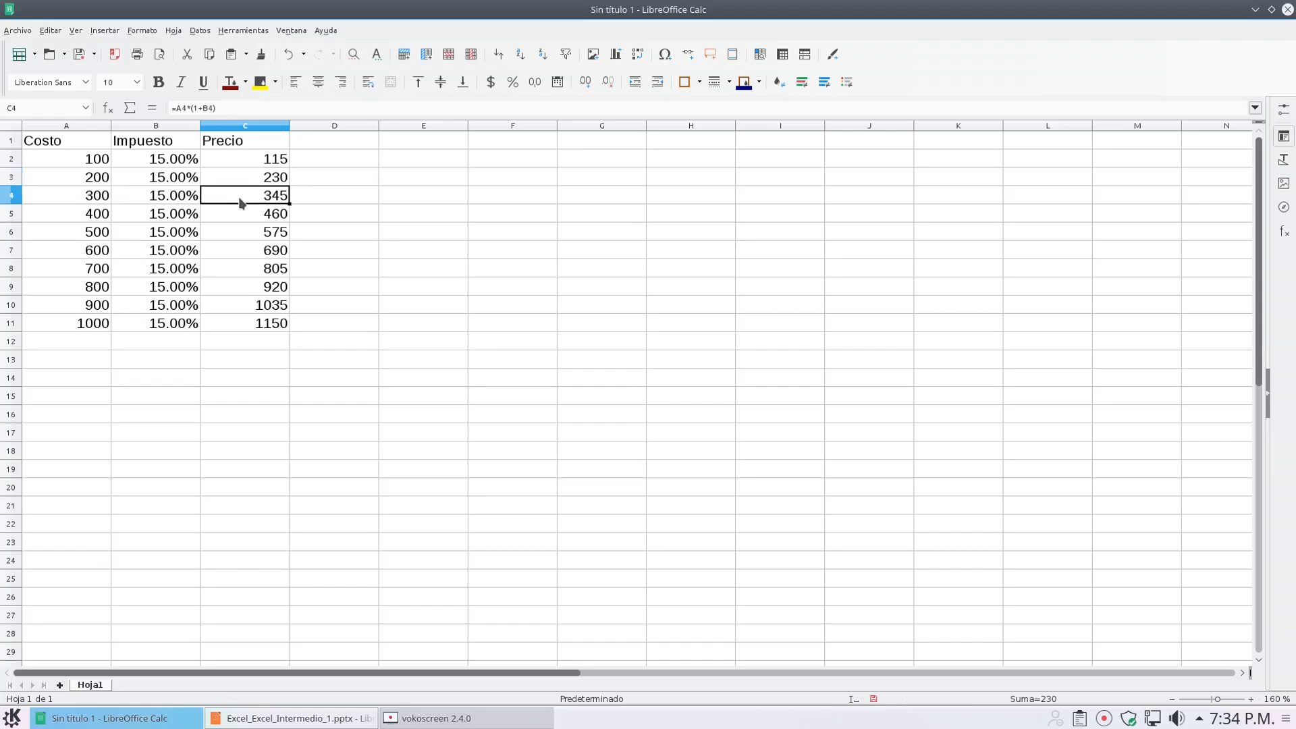
click(239, 215)
click(237, 232)
click(240, 250)
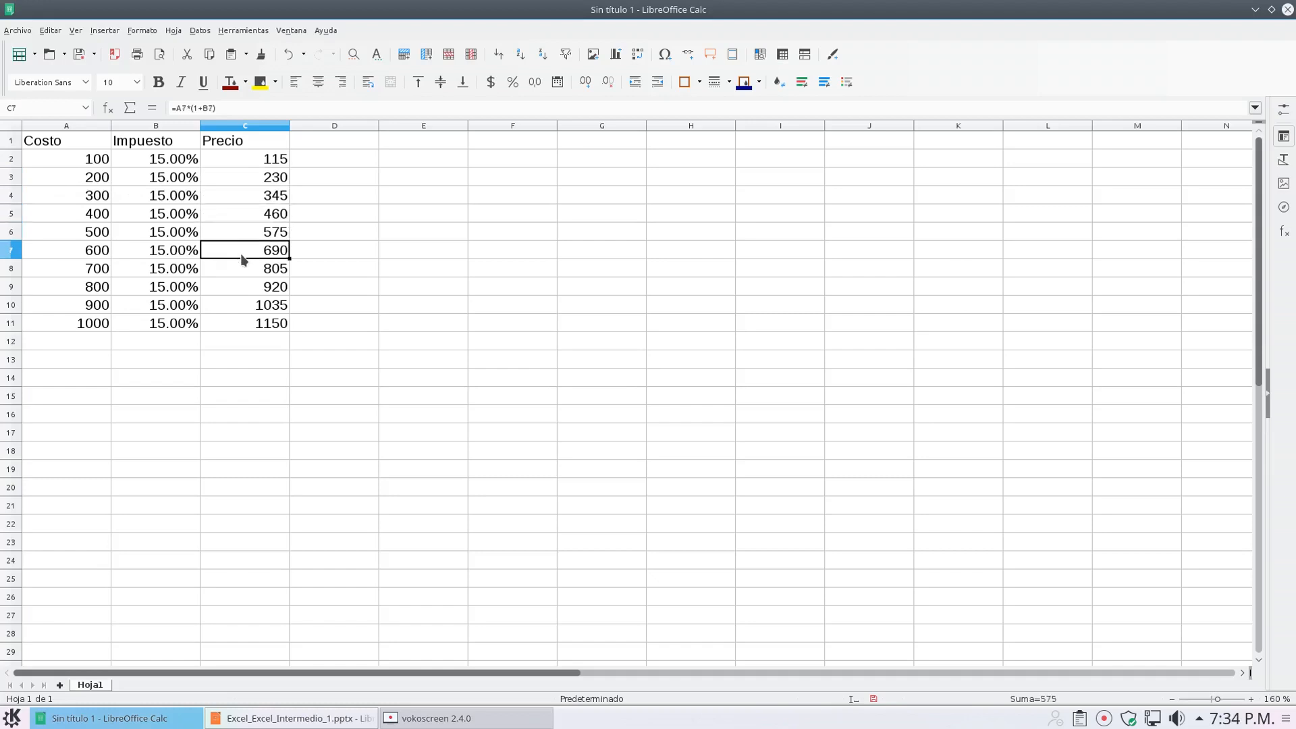
click(245, 275)
click(252, 292)
click(252, 308)
click(239, 328)
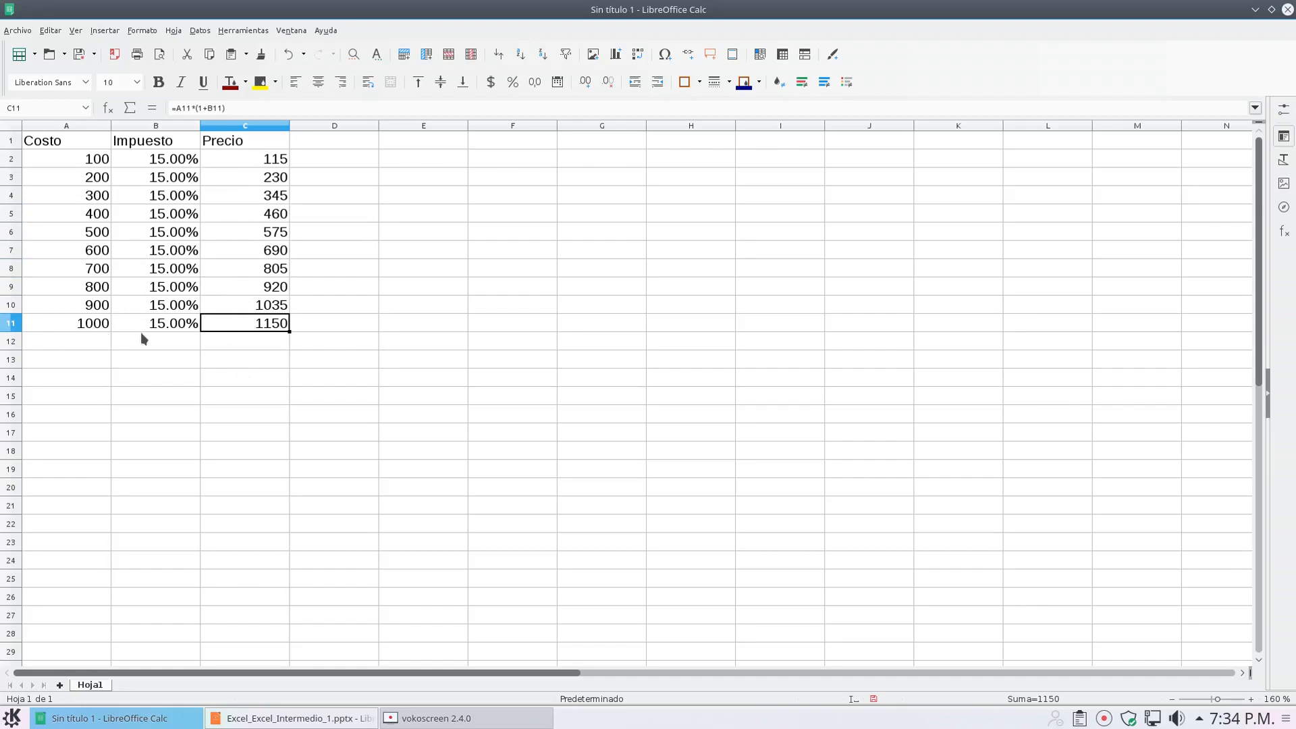
Step: Set the last Costo value in A11 to 1150
click(93, 331)
double_click(102, 329)
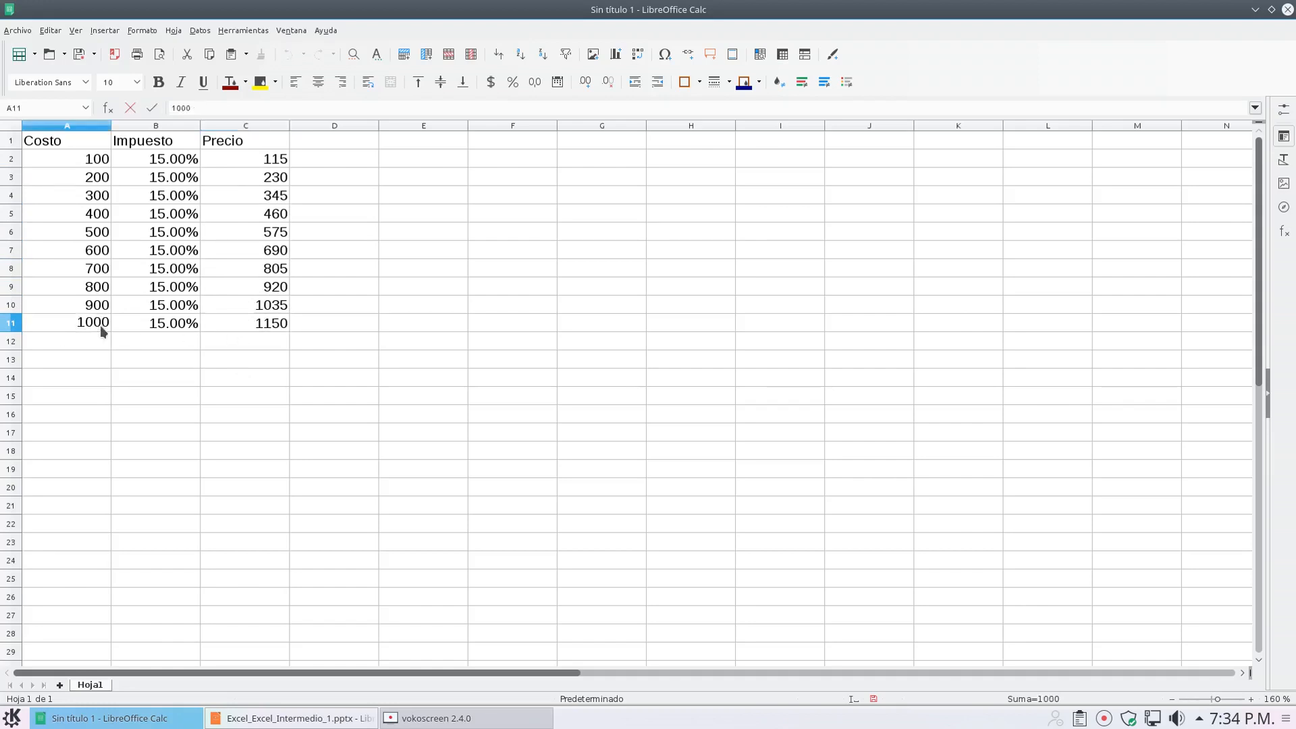
text(15)
key(Return)
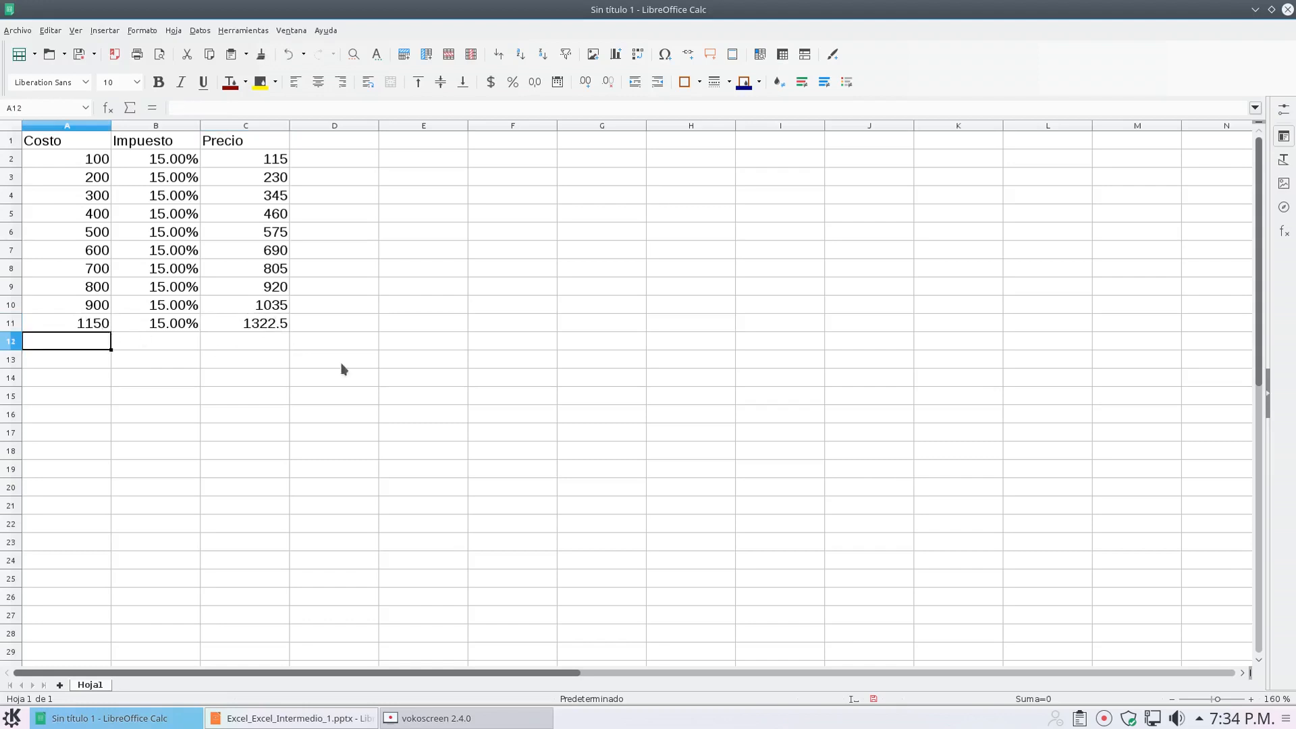
Step: Recheck the Precio formula in C11 and go through C2 to C11 to review each row's relative references
click(250, 322)
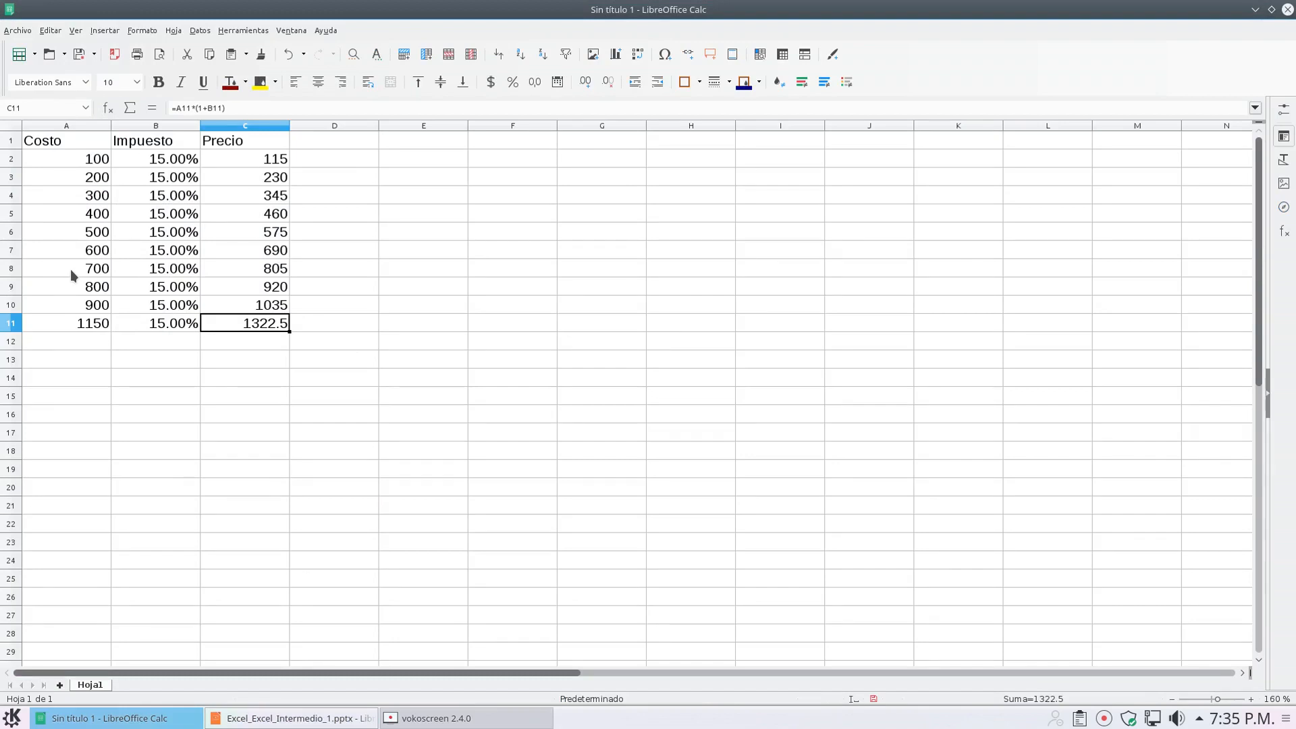
click(251, 169)
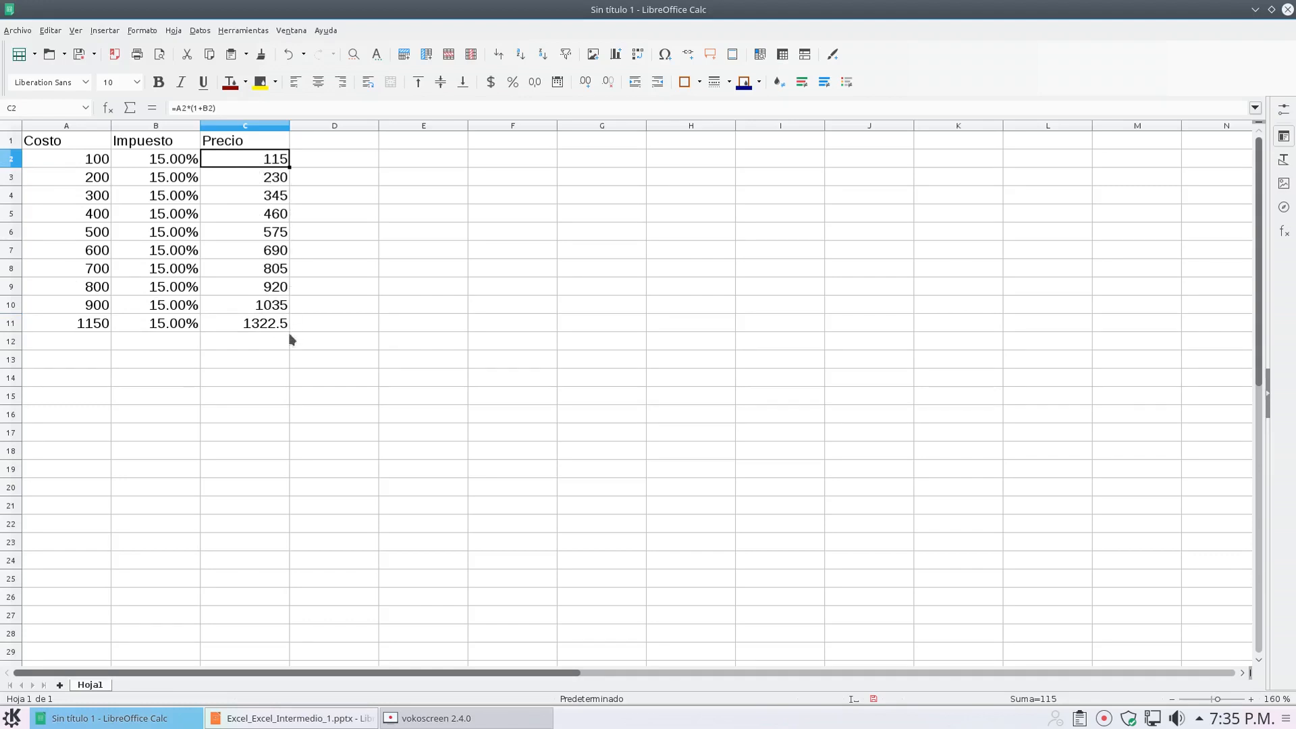
click(252, 177)
click(246, 197)
click(251, 214)
click(250, 233)
click(251, 249)
click(250, 270)
click(252, 301)
click(251, 291)
click(241, 310)
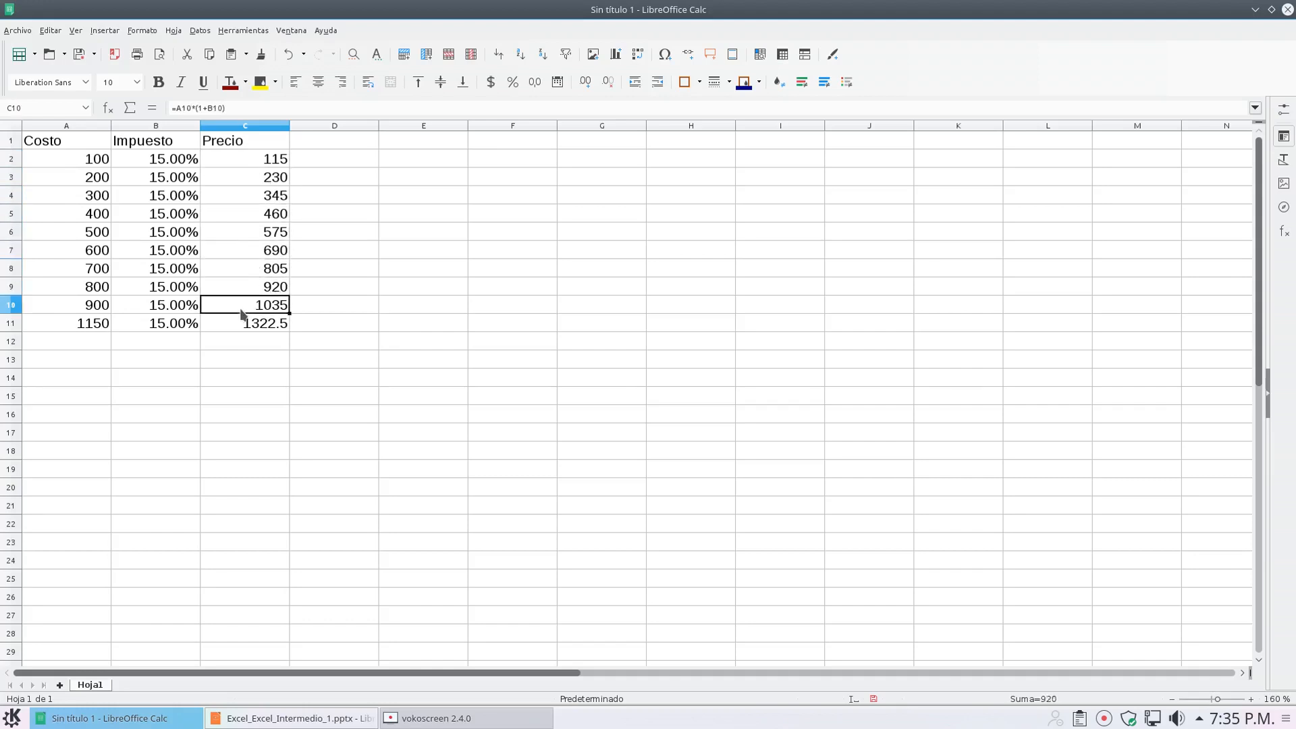
click(244, 326)
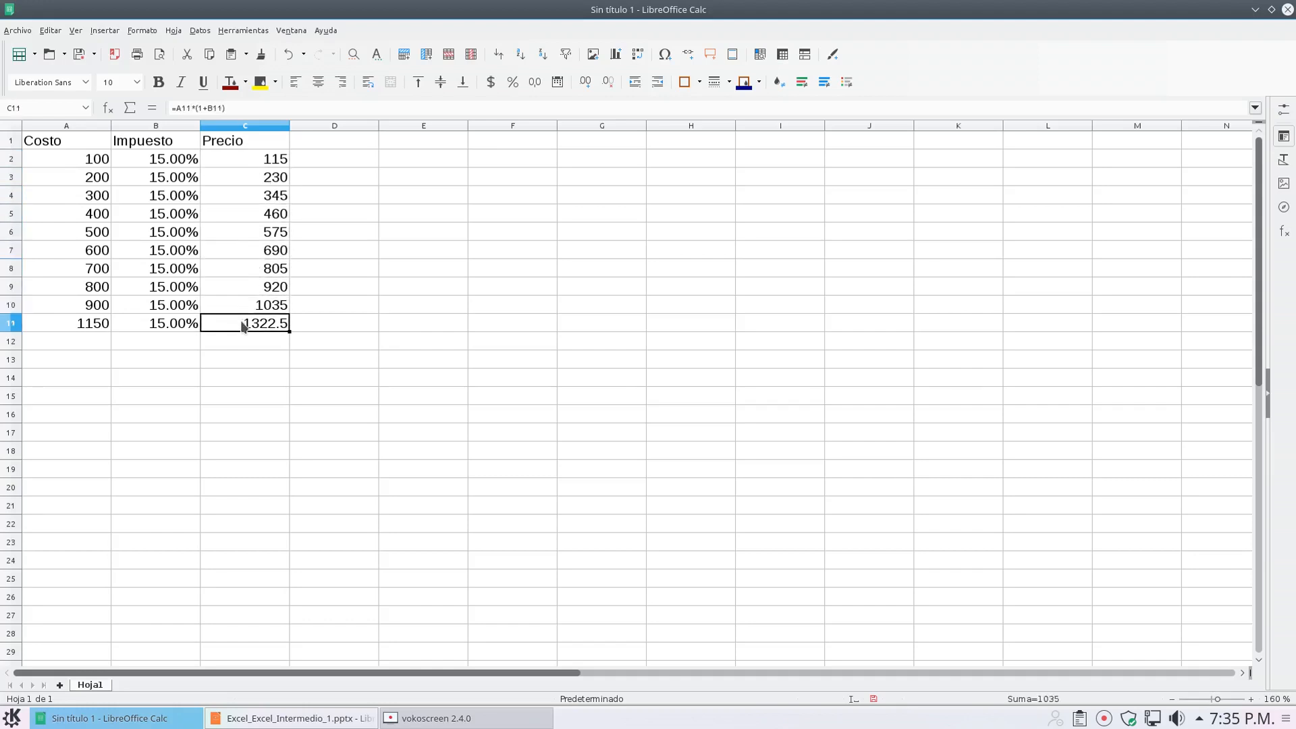
Step: Examine the cost and tax cell references in the Precio formulas of C2, C3 and C4
click(263, 160)
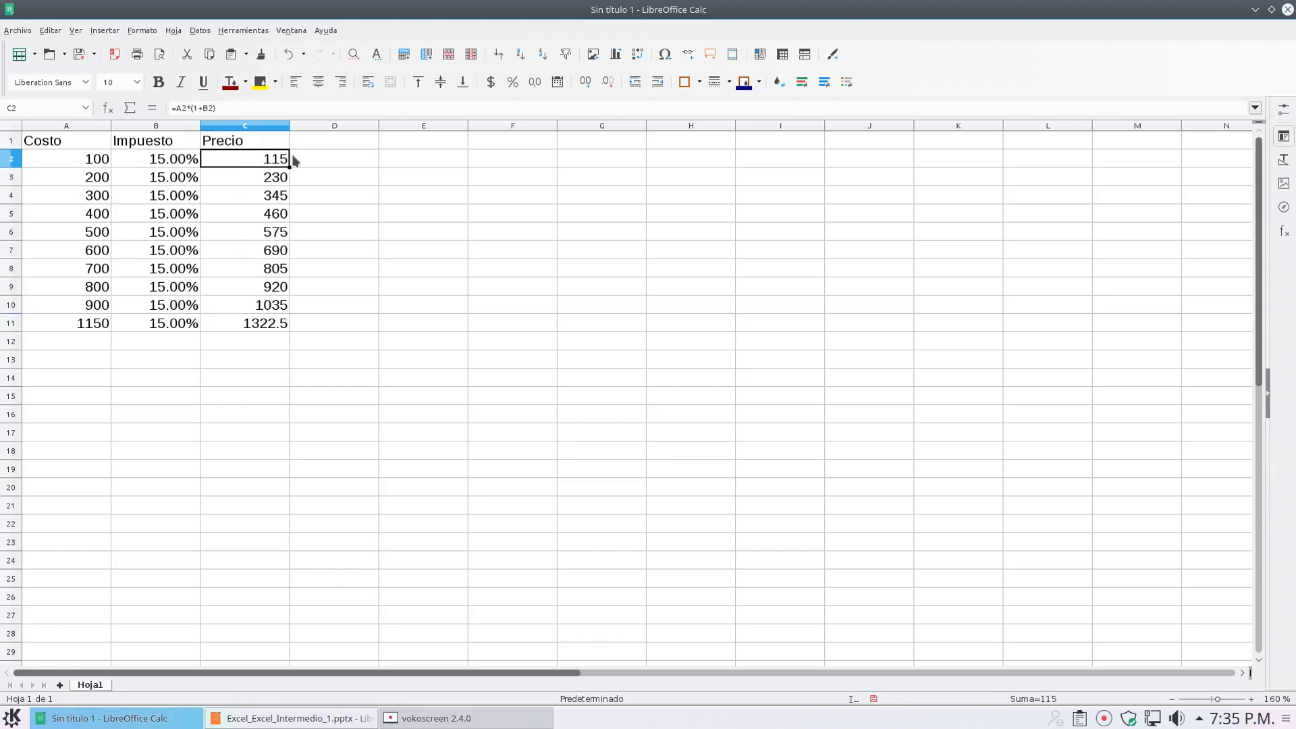
double_click(177, 108)
double_click(210, 108)
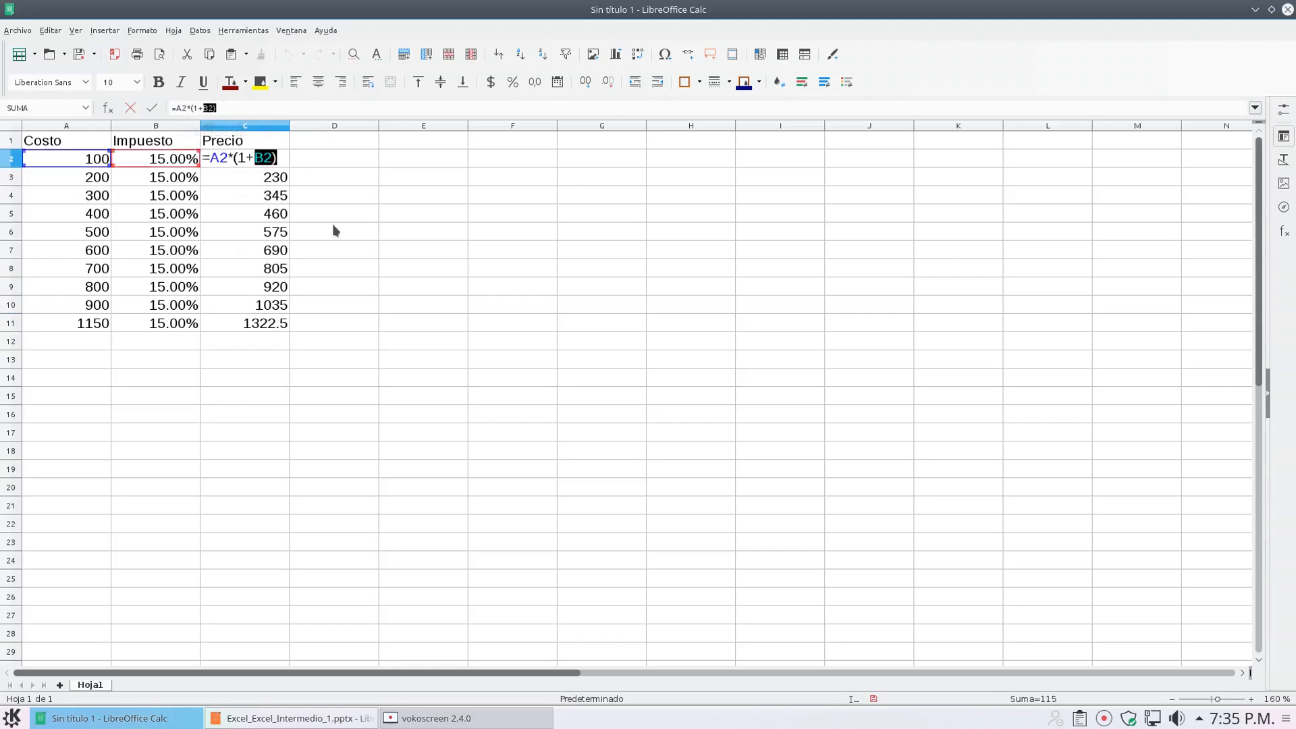
click(224, 179)
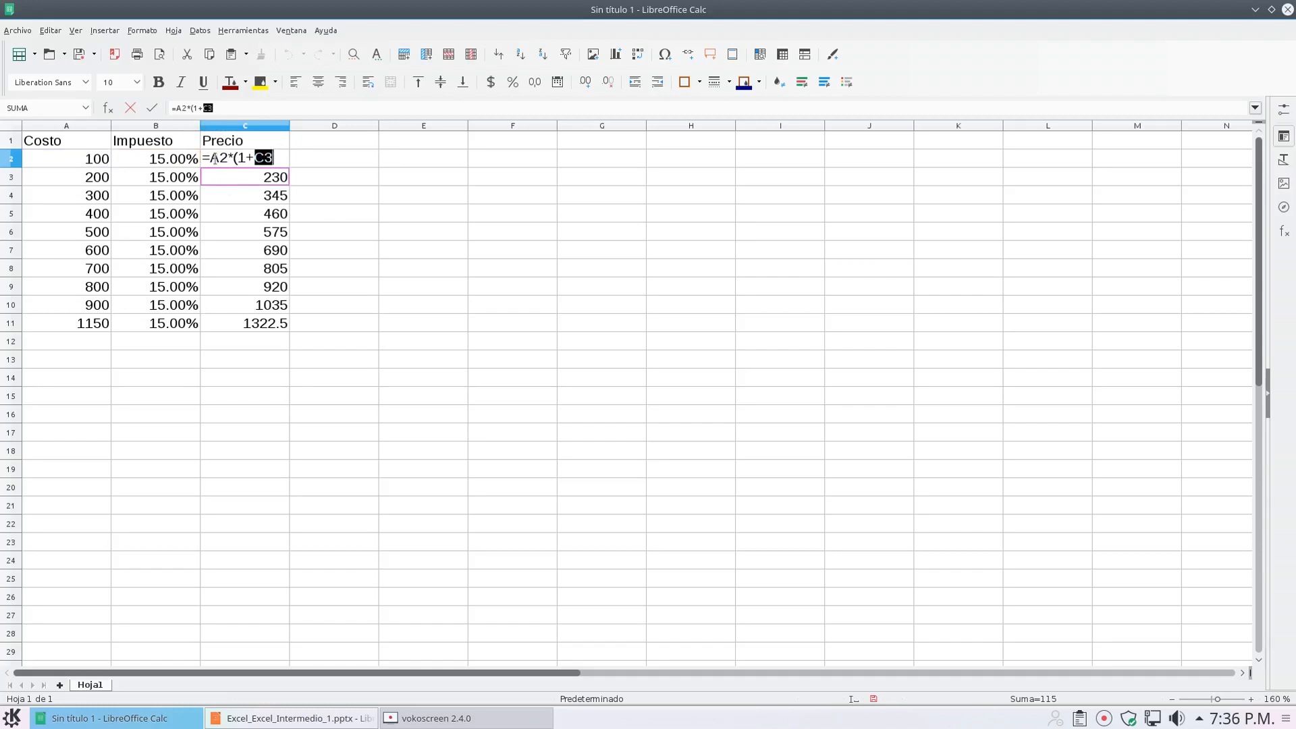
key(ctrl+z)
key(Return)
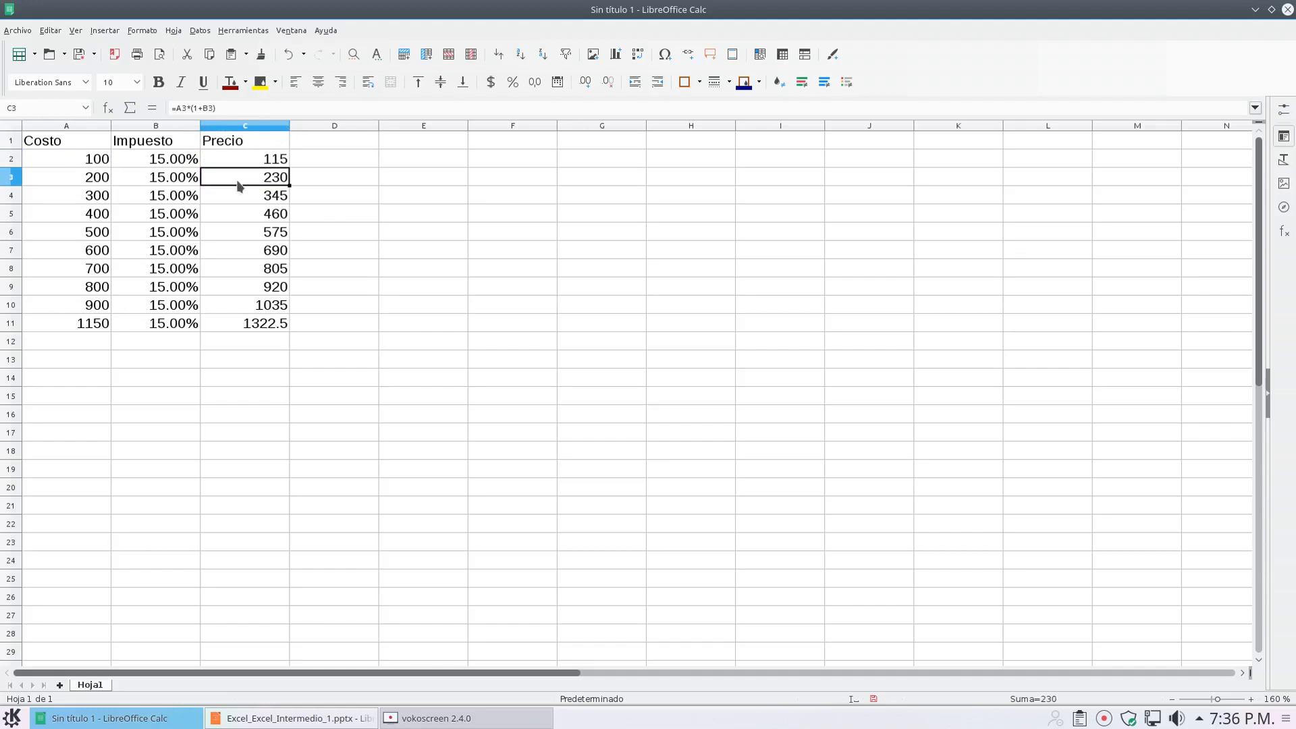
double_click(247, 176)
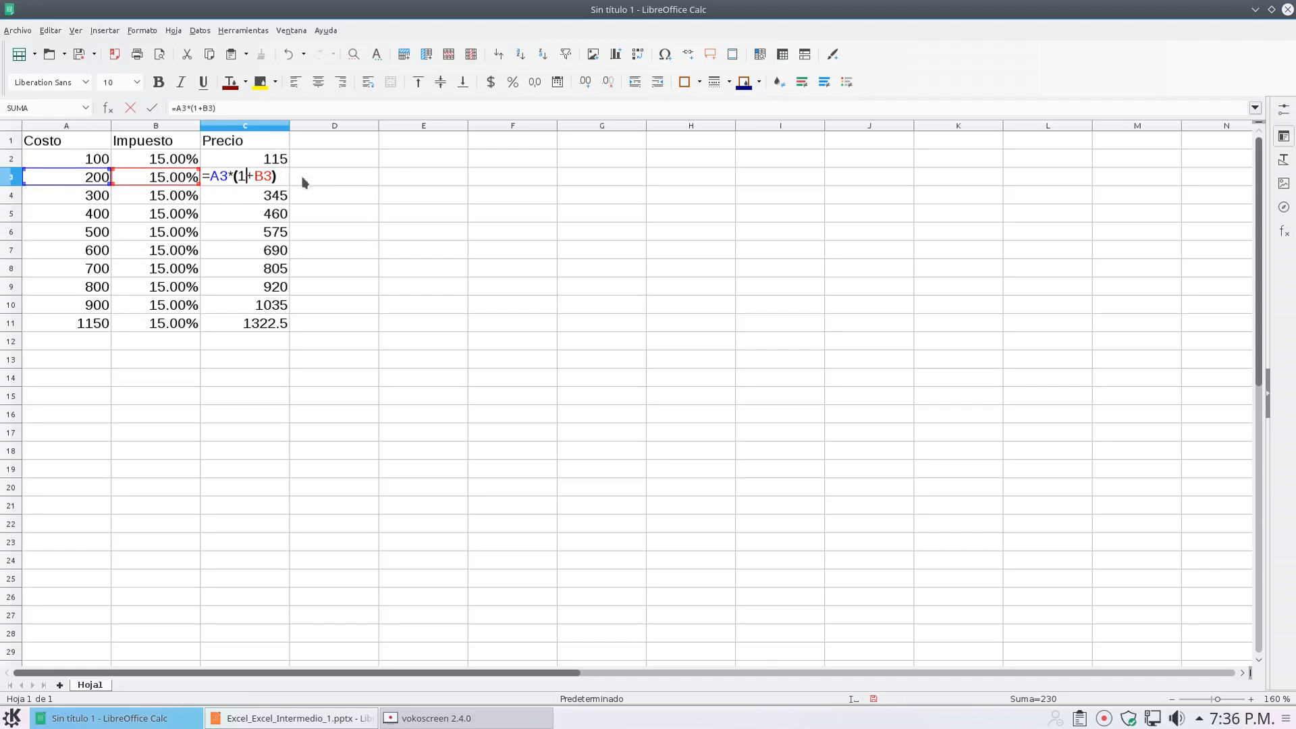
key(Return)
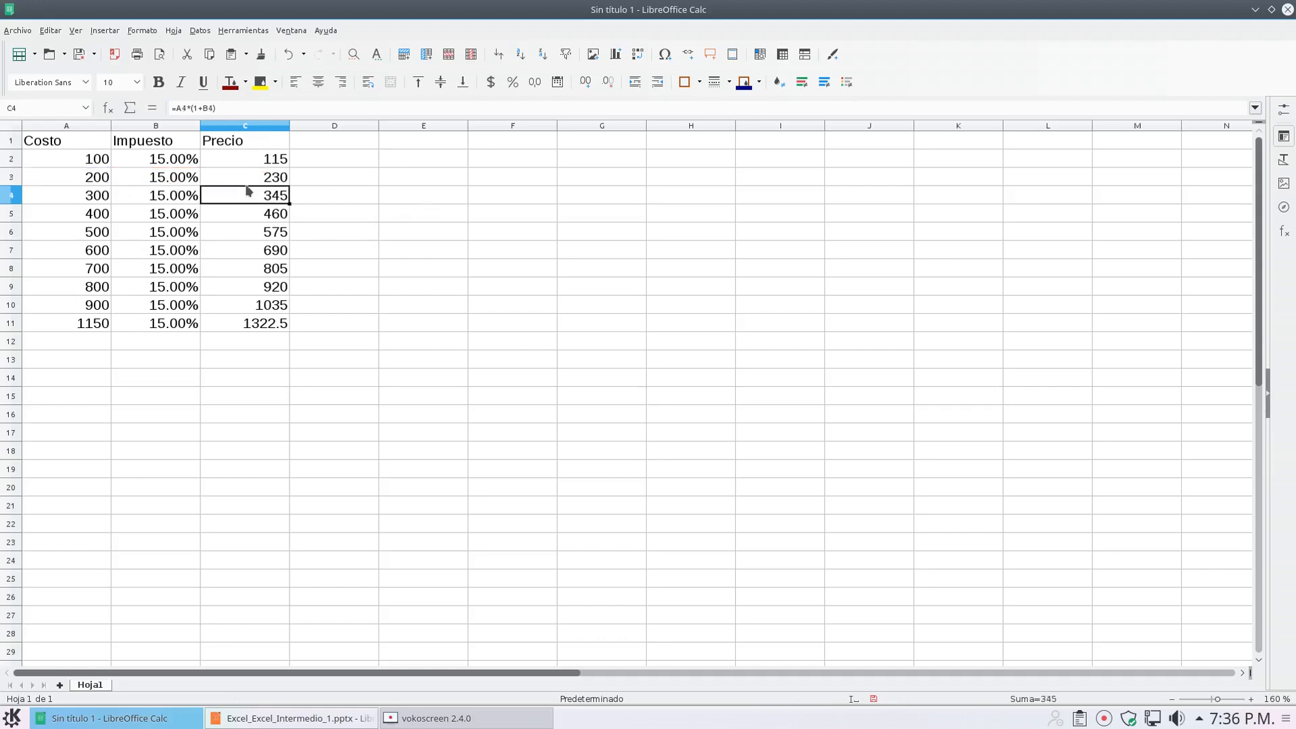
double_click(250, 194)
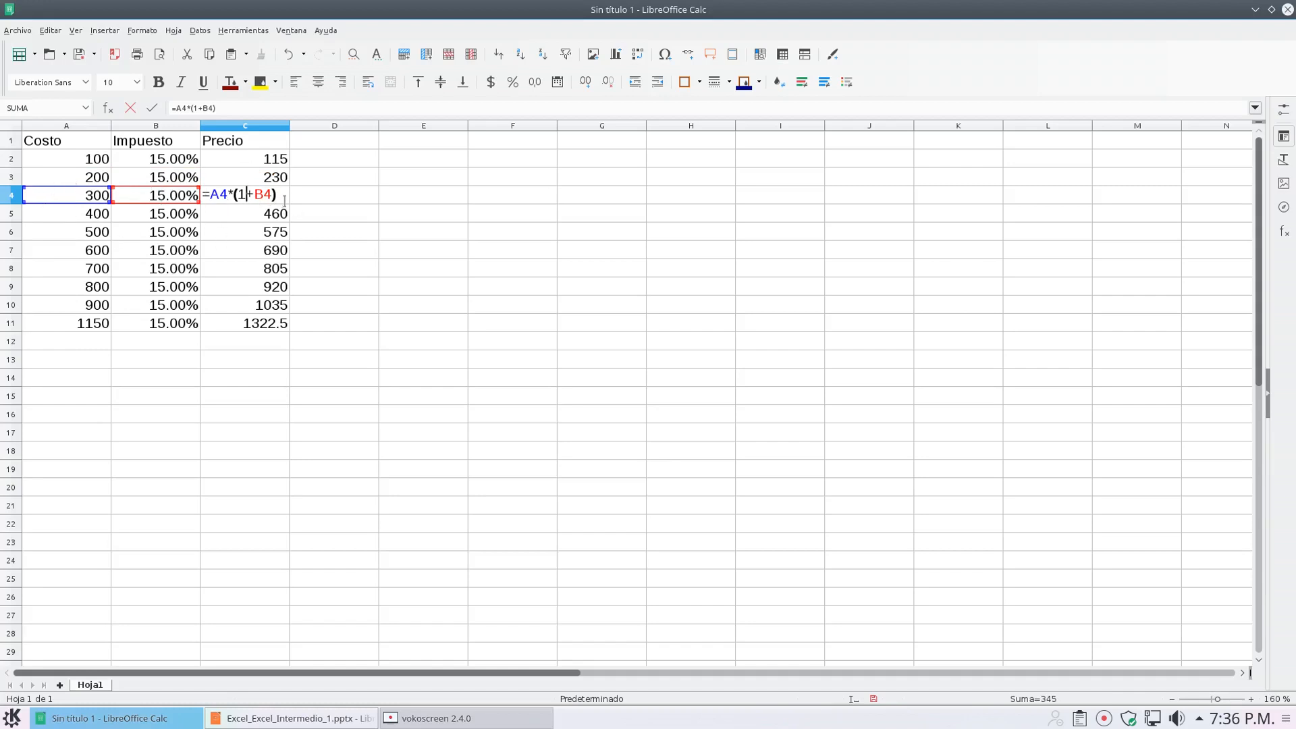
key(Return)
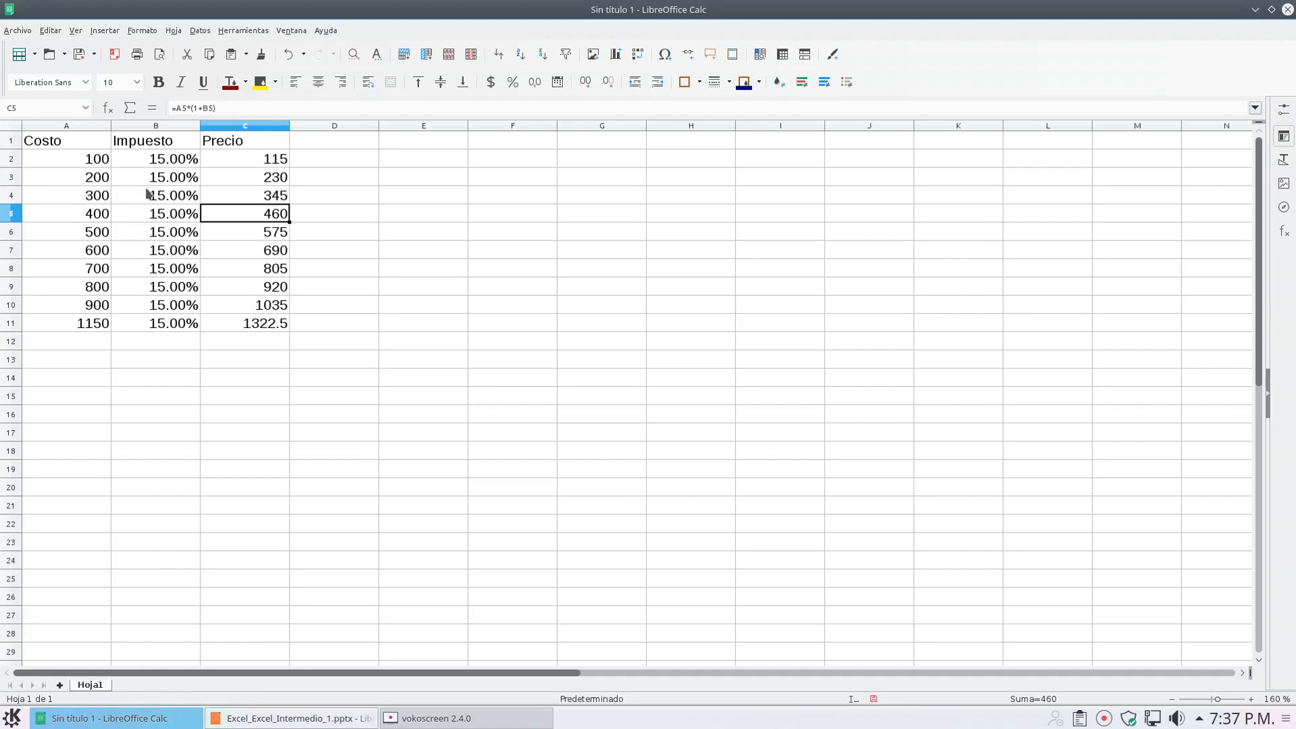
Step: Clear the Impuesto values in B3 through B11, leaving only the tax rate in B2
drag(149, 170, 155, 329)
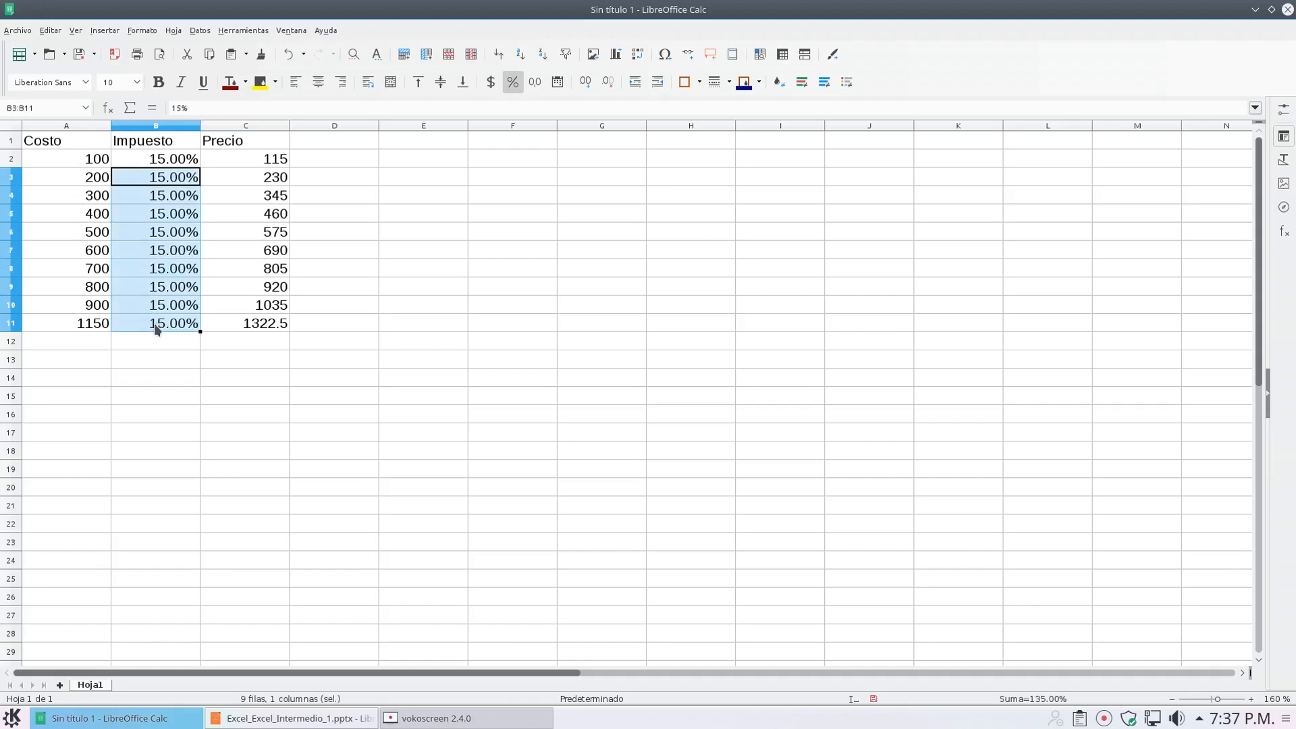
key(Delete)
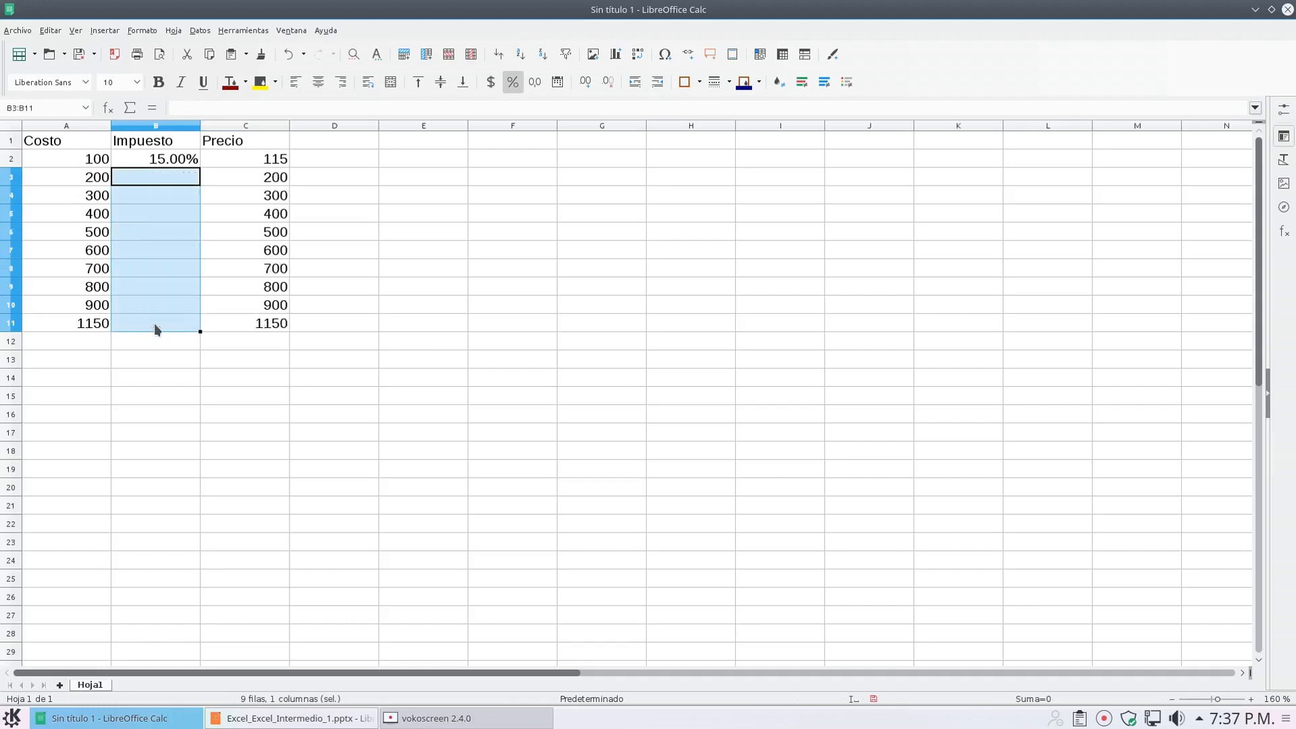
click(394, 233)
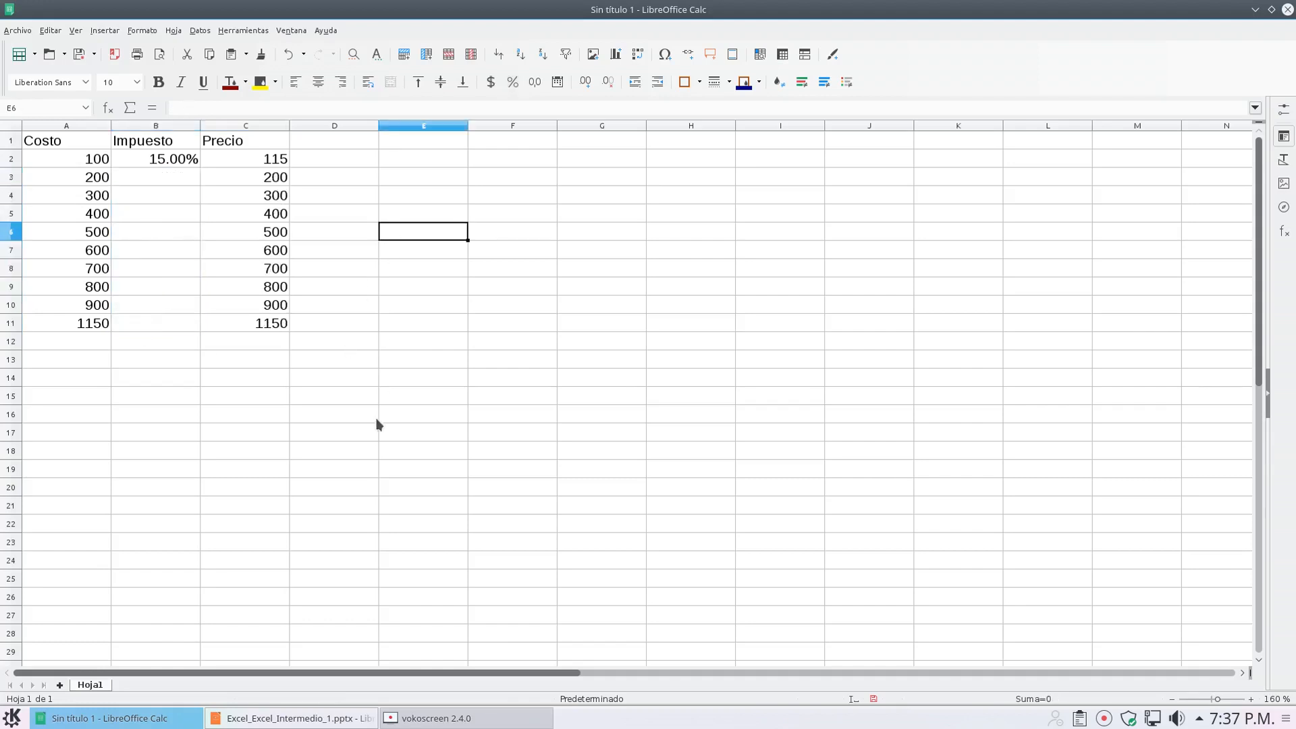
click(396, 327)
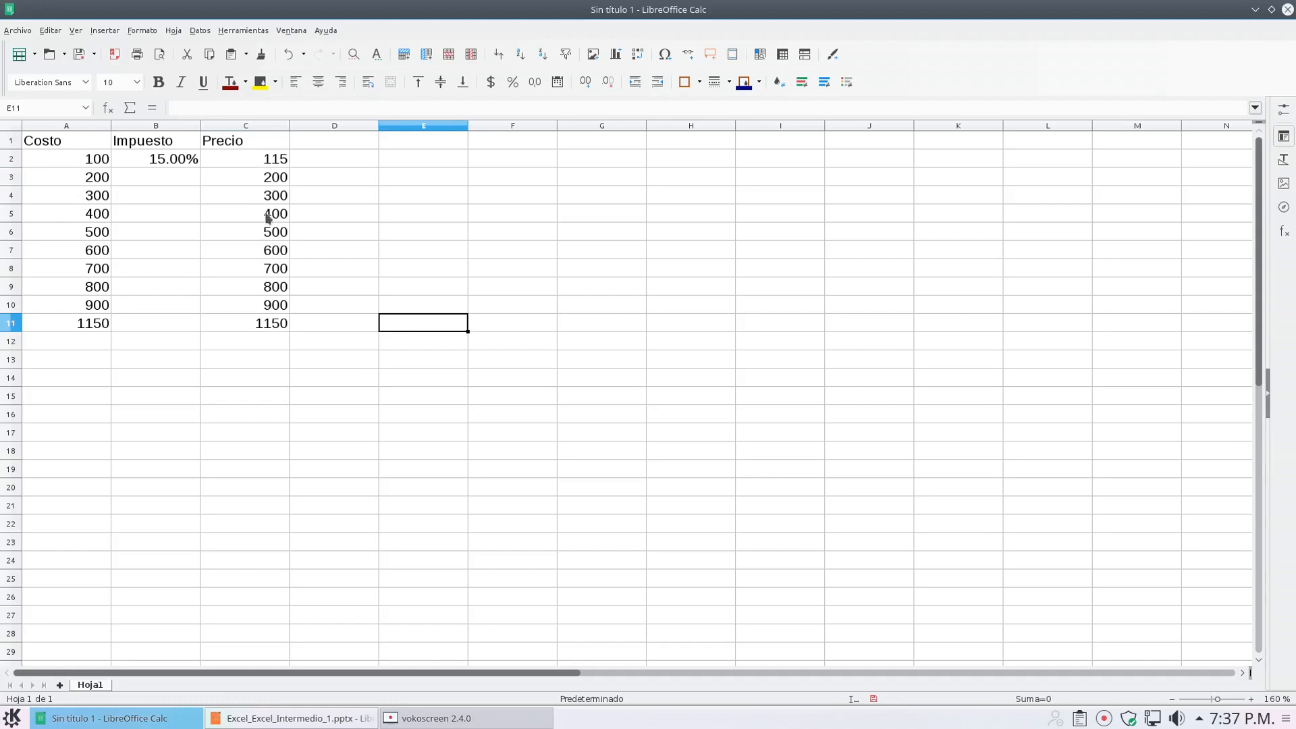
Step: Make the tax reference in the C3 Precio formula absolute, so it reads =A3*(1+$B$3)
click(273, 179)
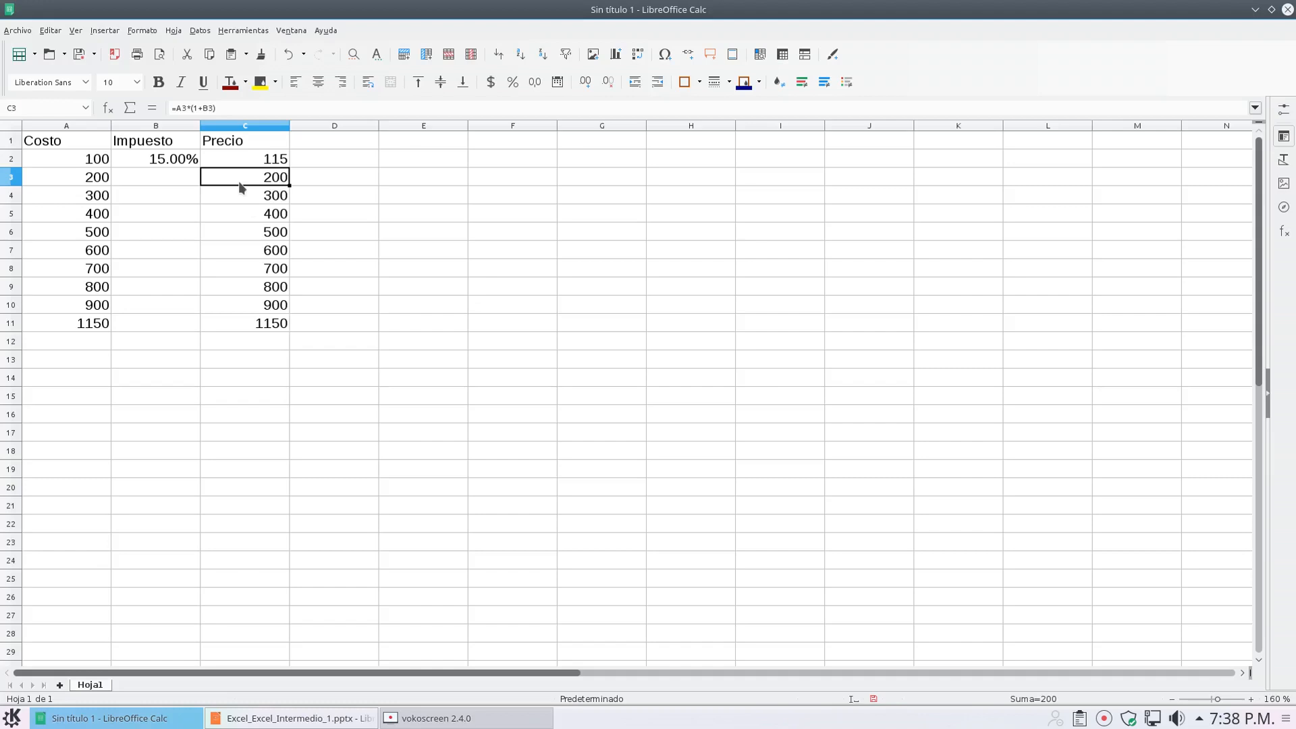
click(209, 108)
click(232, 108)
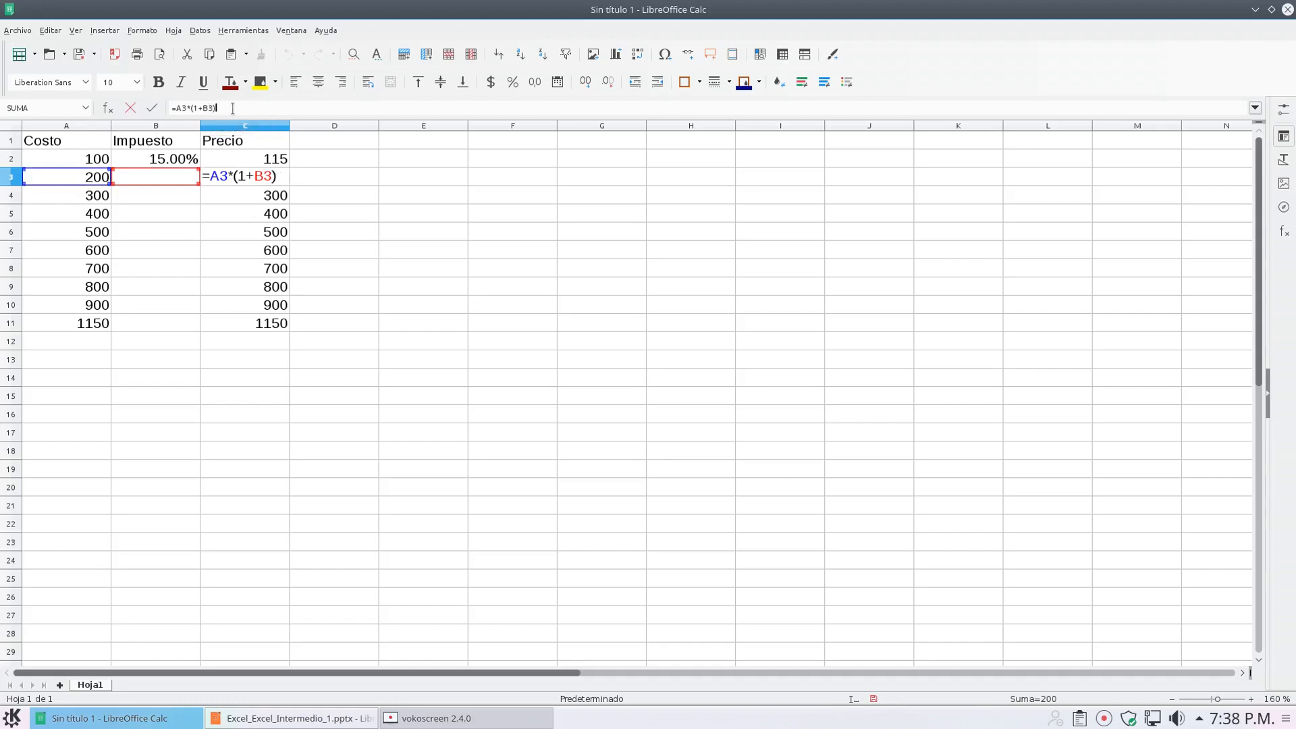
key(Left)
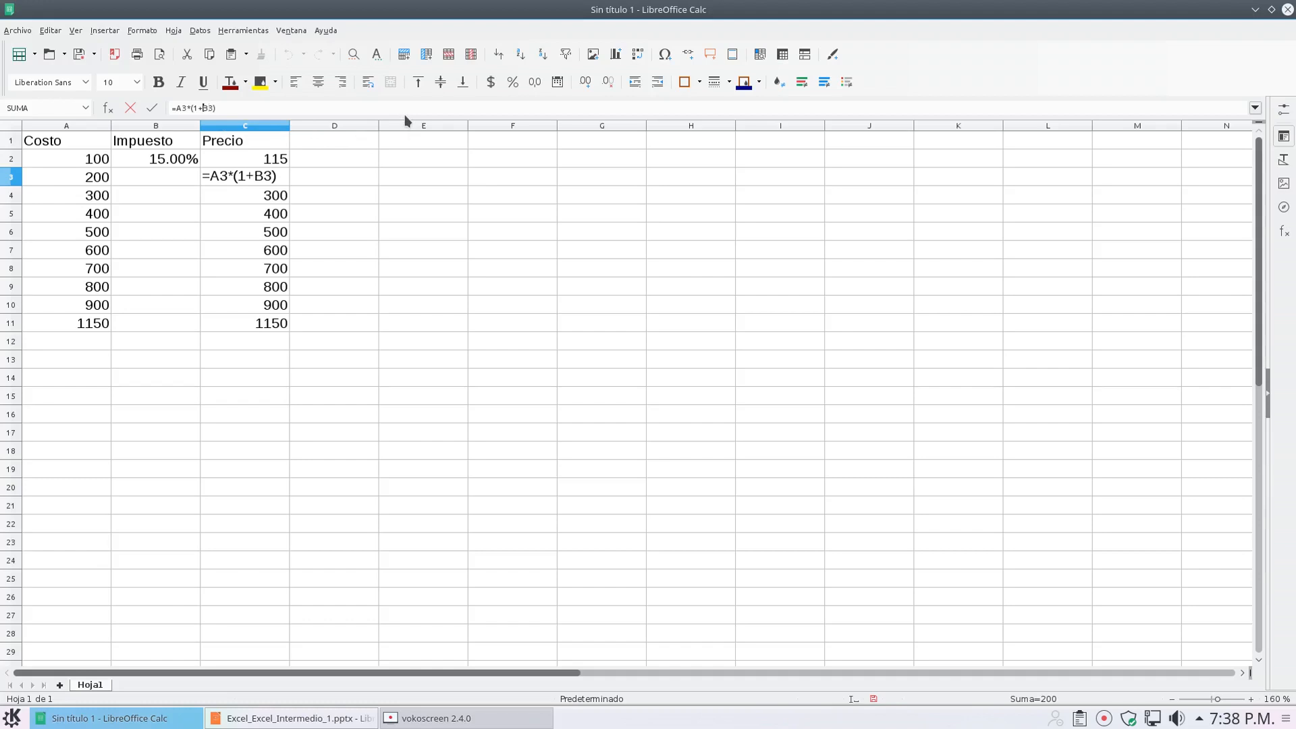
text($B$)
key(Return)
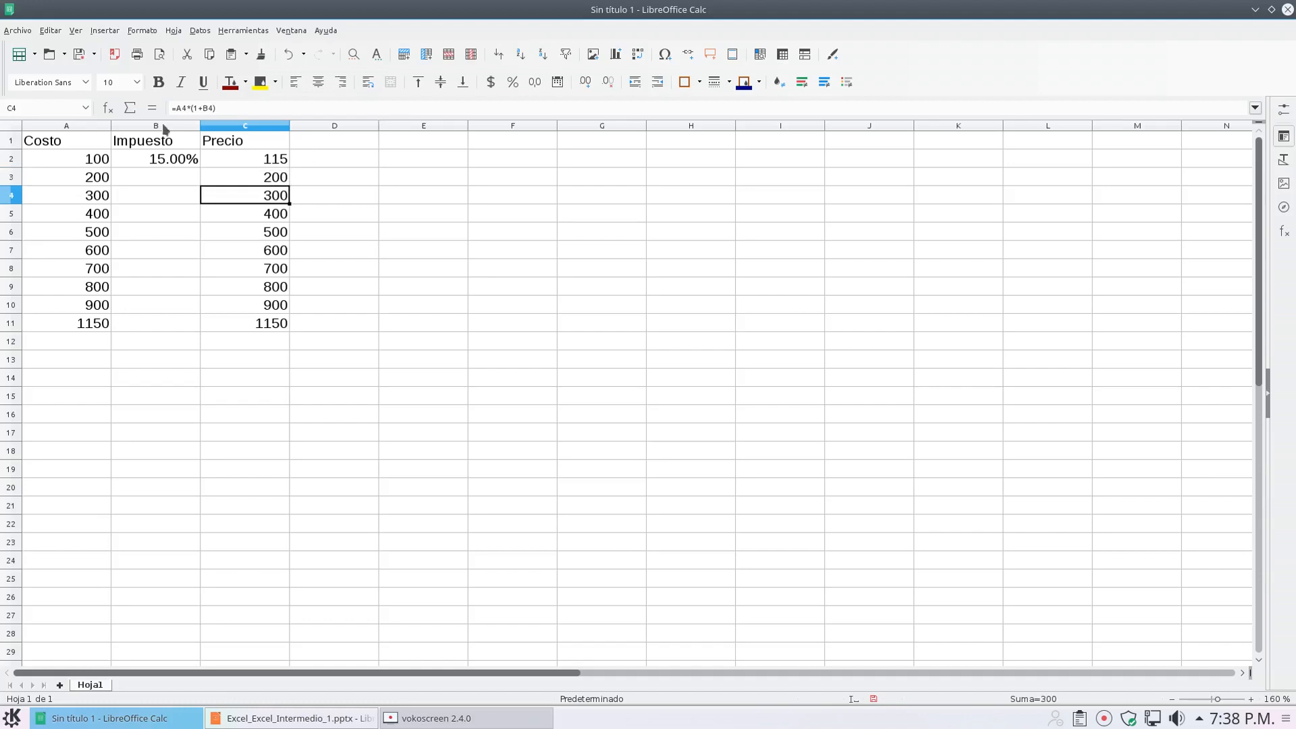
Step: Point the absolute tax reference in C3 to the rate in B2, making the formula =A3*(1+$B$2)
click(226, 180)
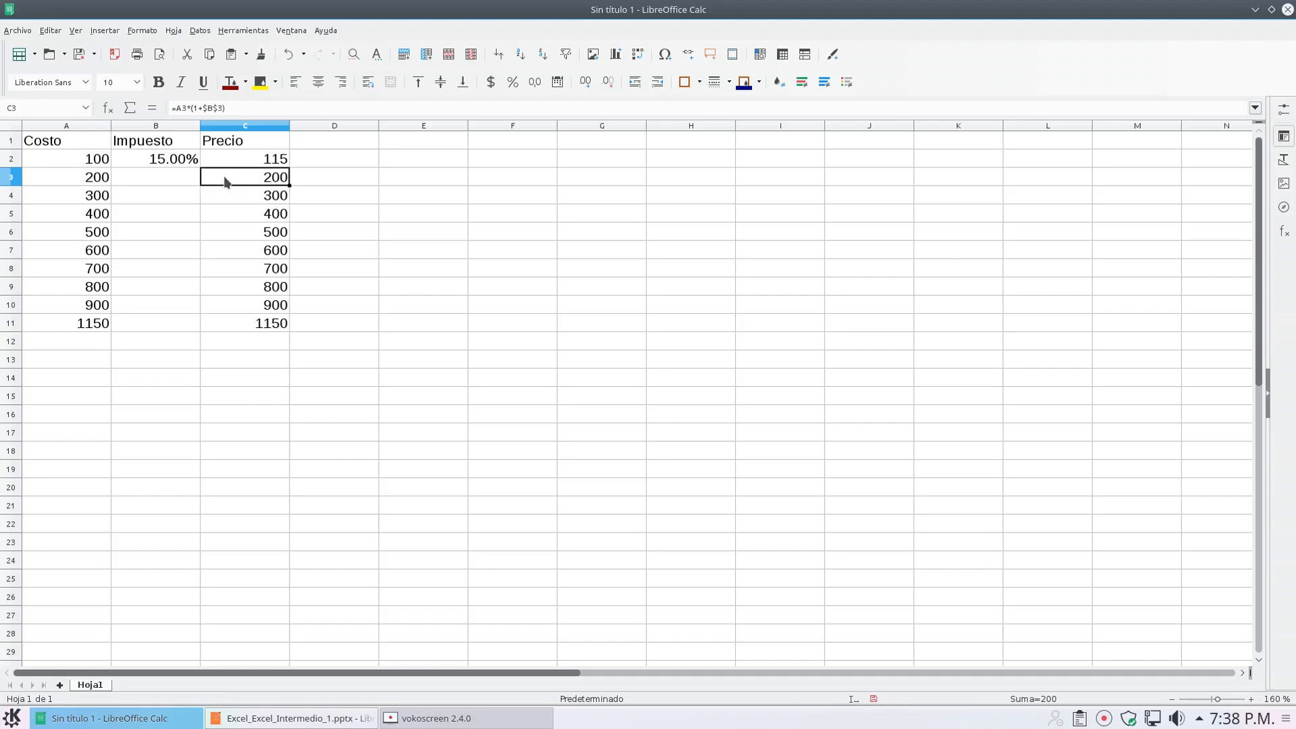
key(F2)
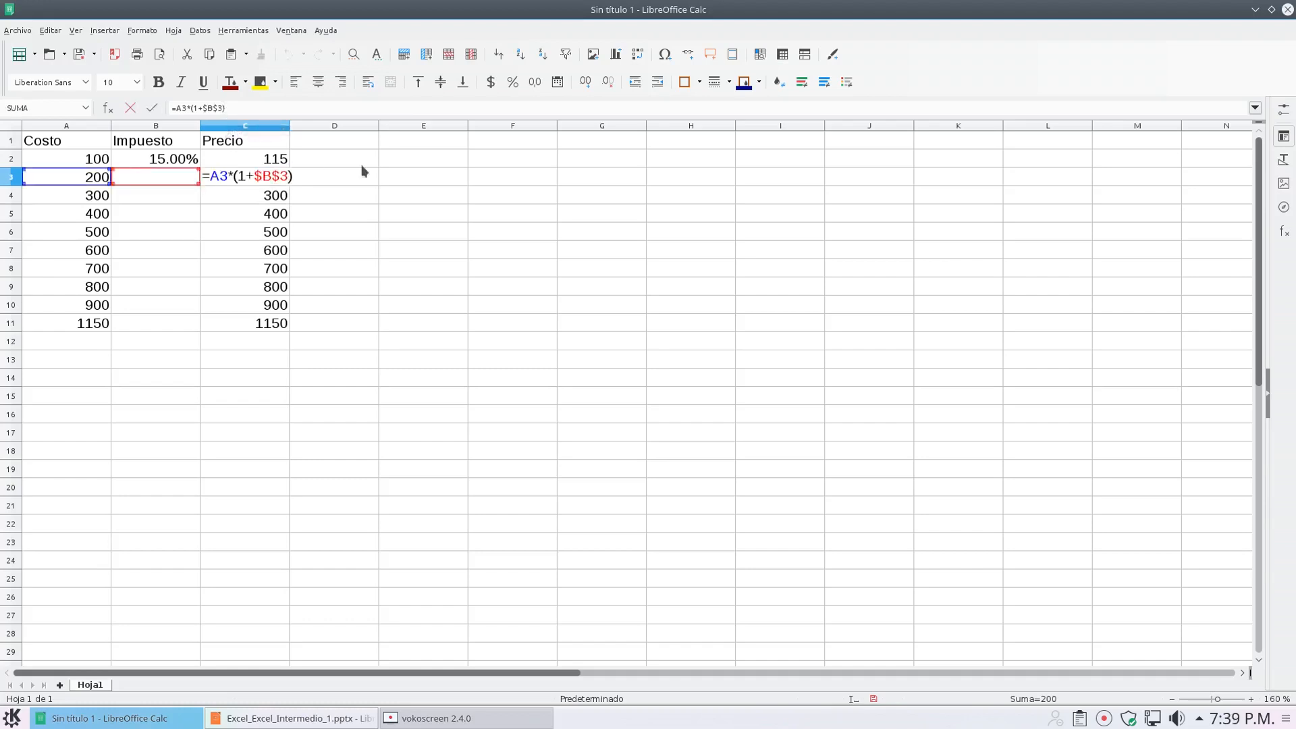
key(BackSpace)
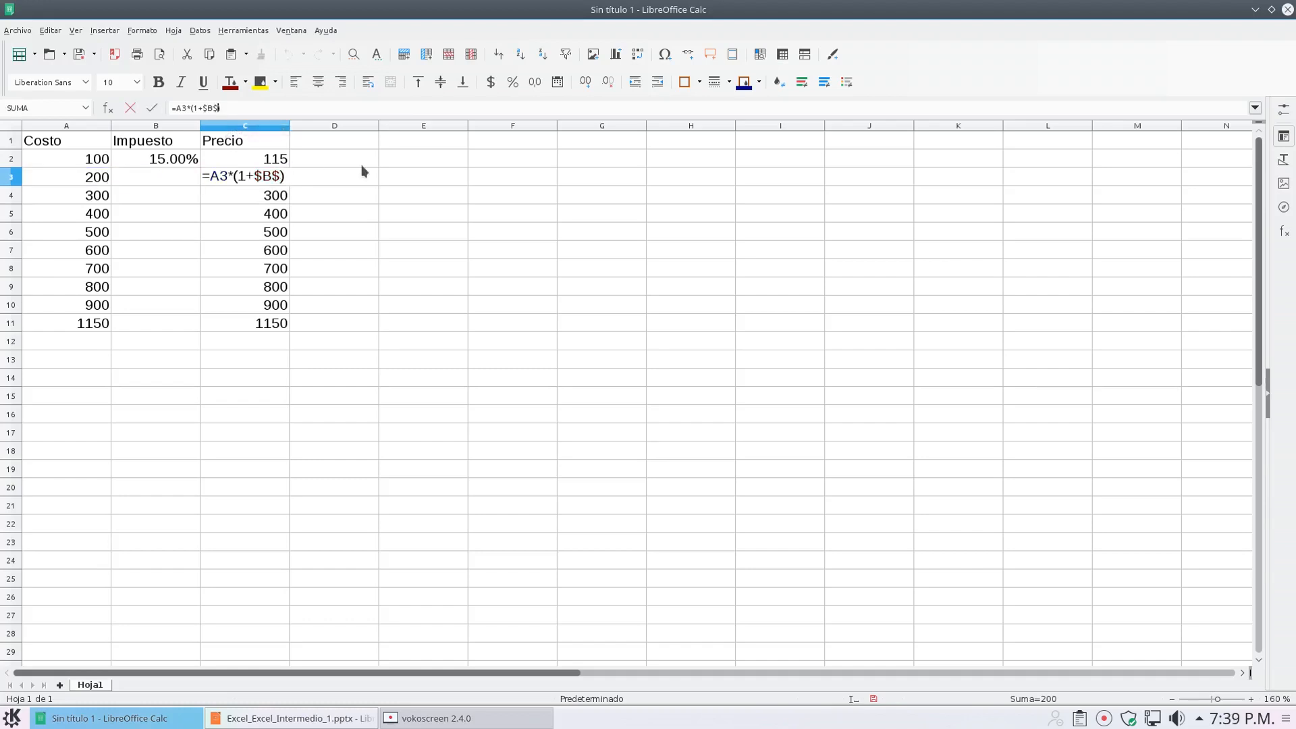
text(2)
key(Return)
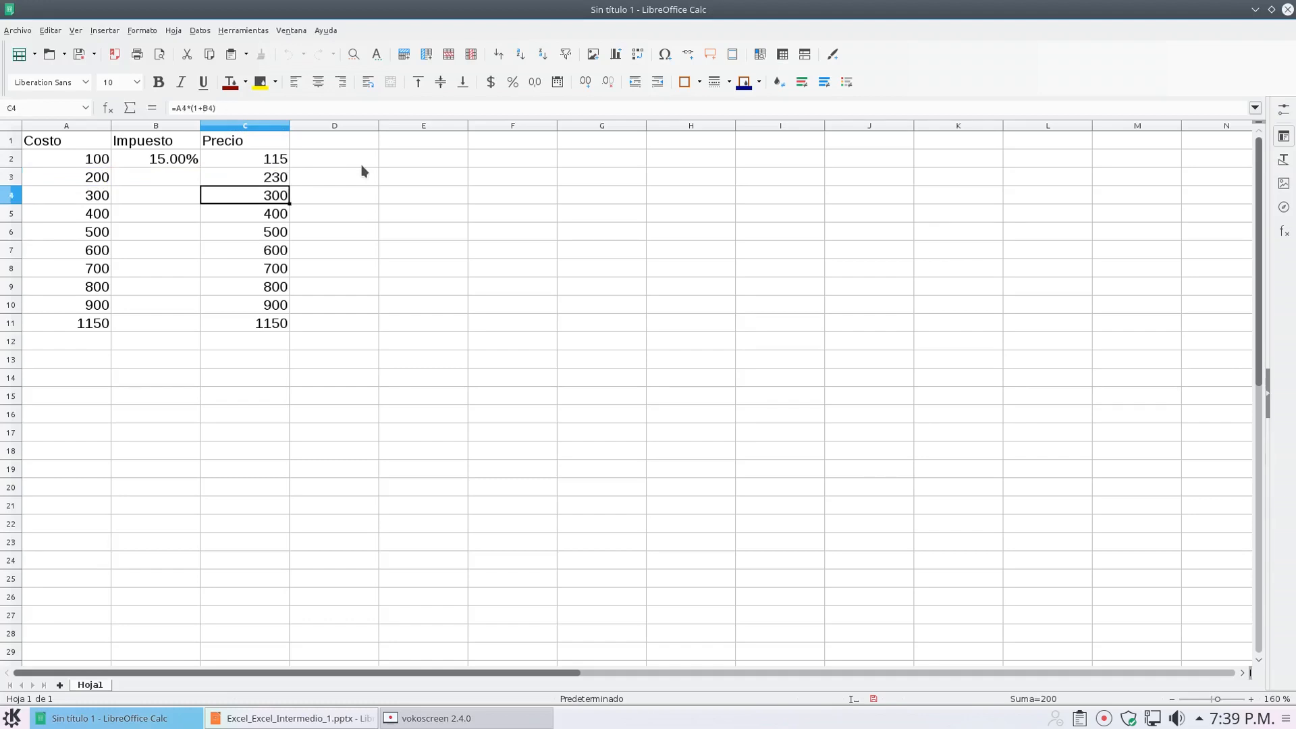
Step: Fill the C3 Precio formula with the absolute tax reference down to C11
click(223, 180)
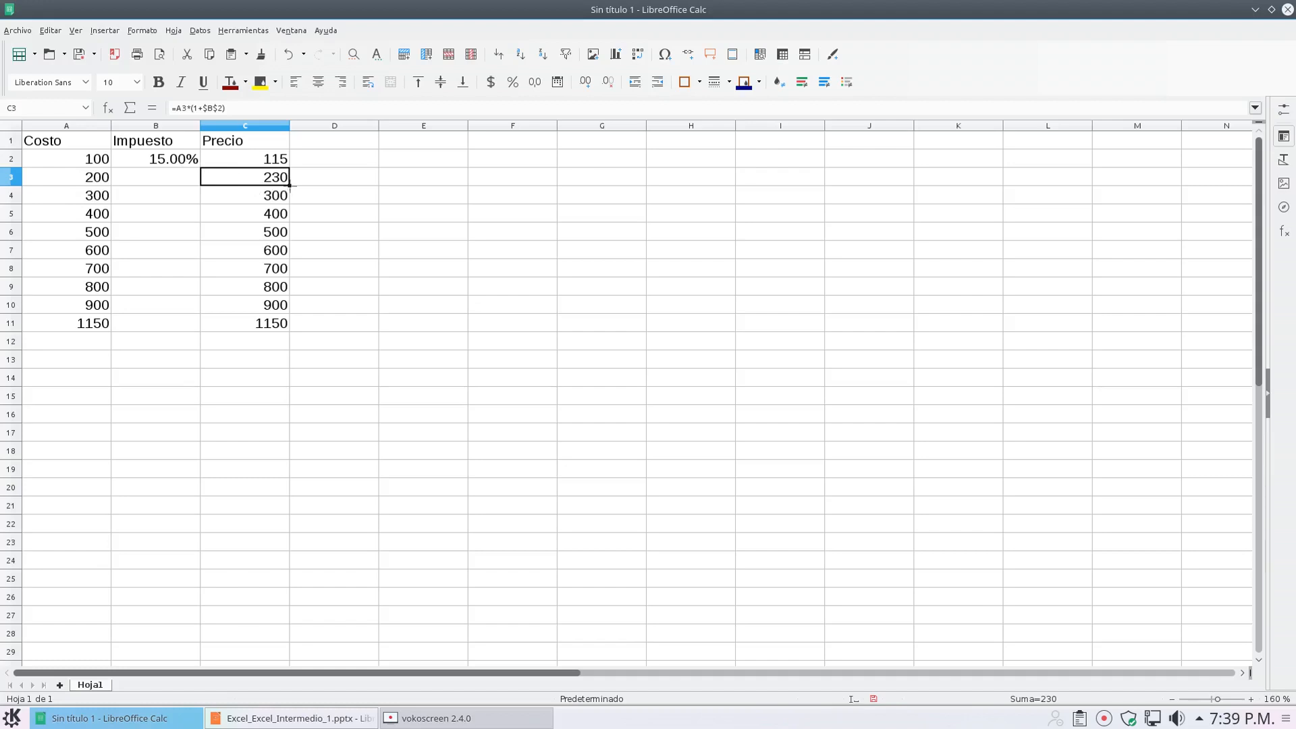
drag(290, 185, 295, 336)
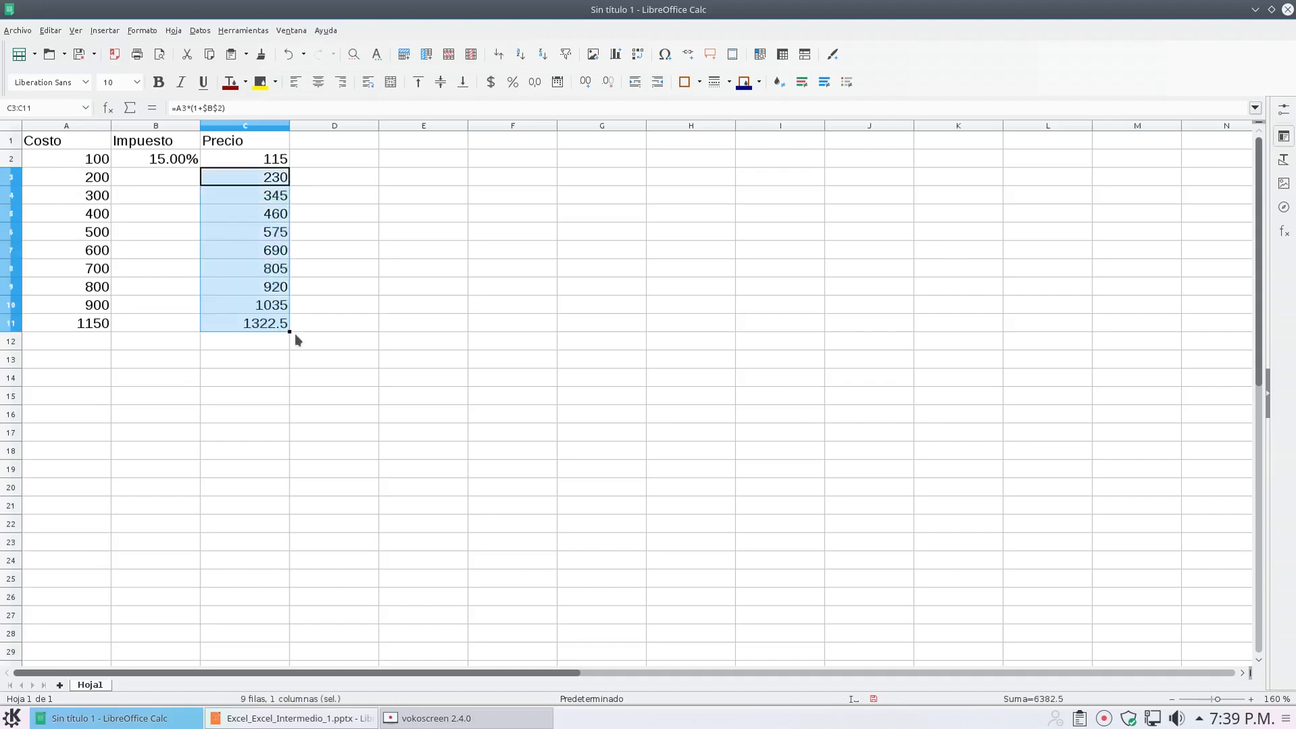
click(371, 217)
Step: Inspect the Precio formulas in C4, C6 and C7 to compare their relative cost and absolute tax references
click(259, 203)
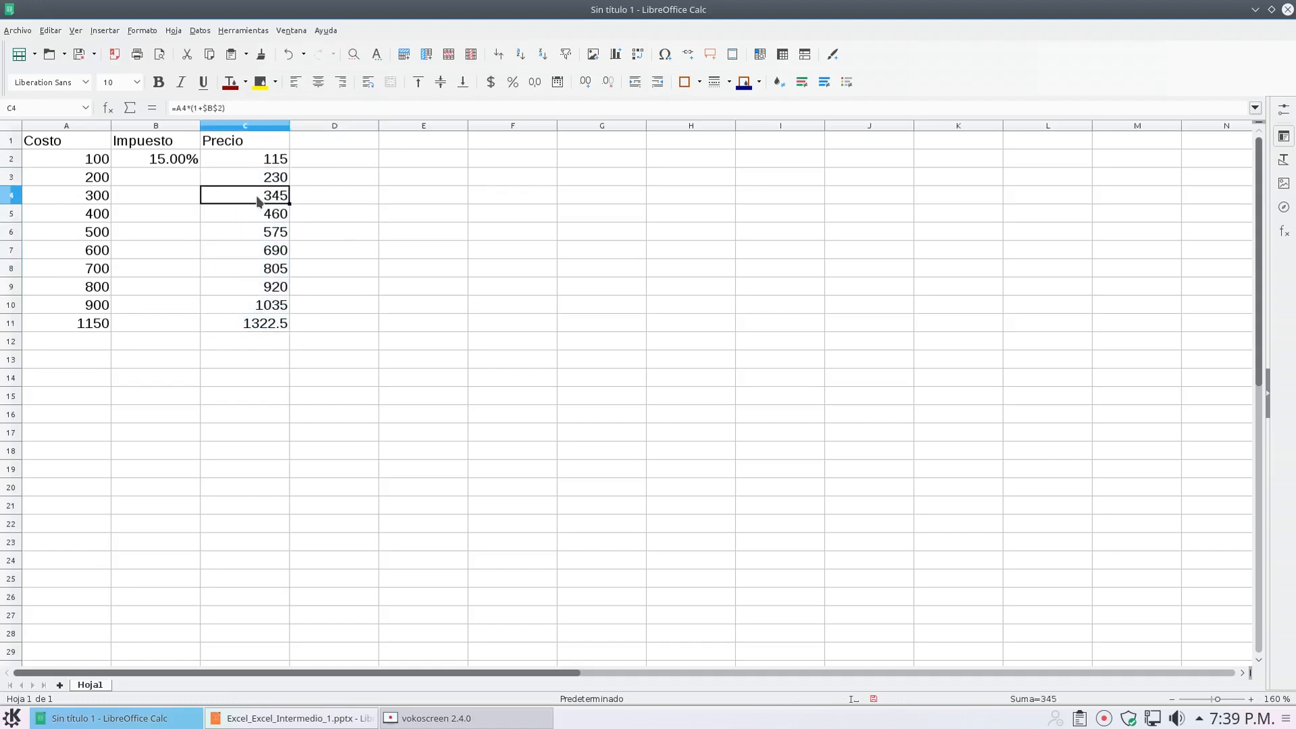
double_click(259, 201)
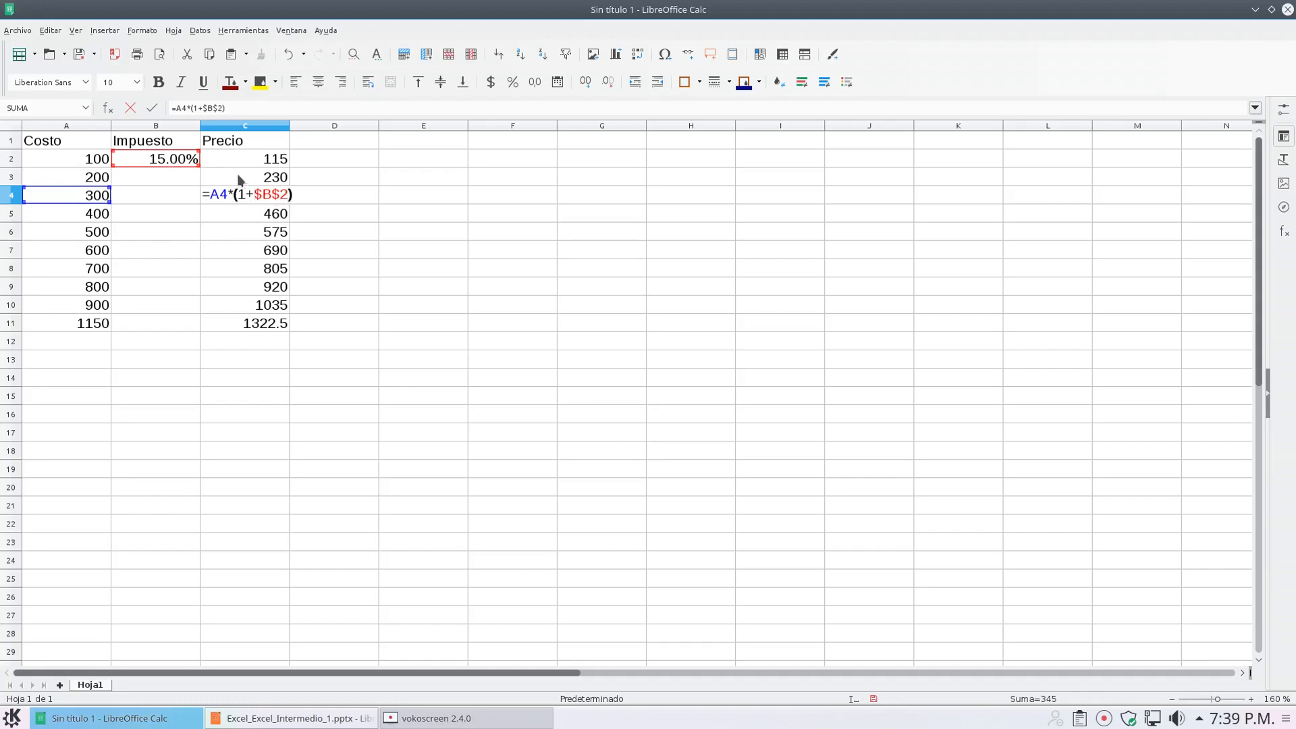
key(Return)
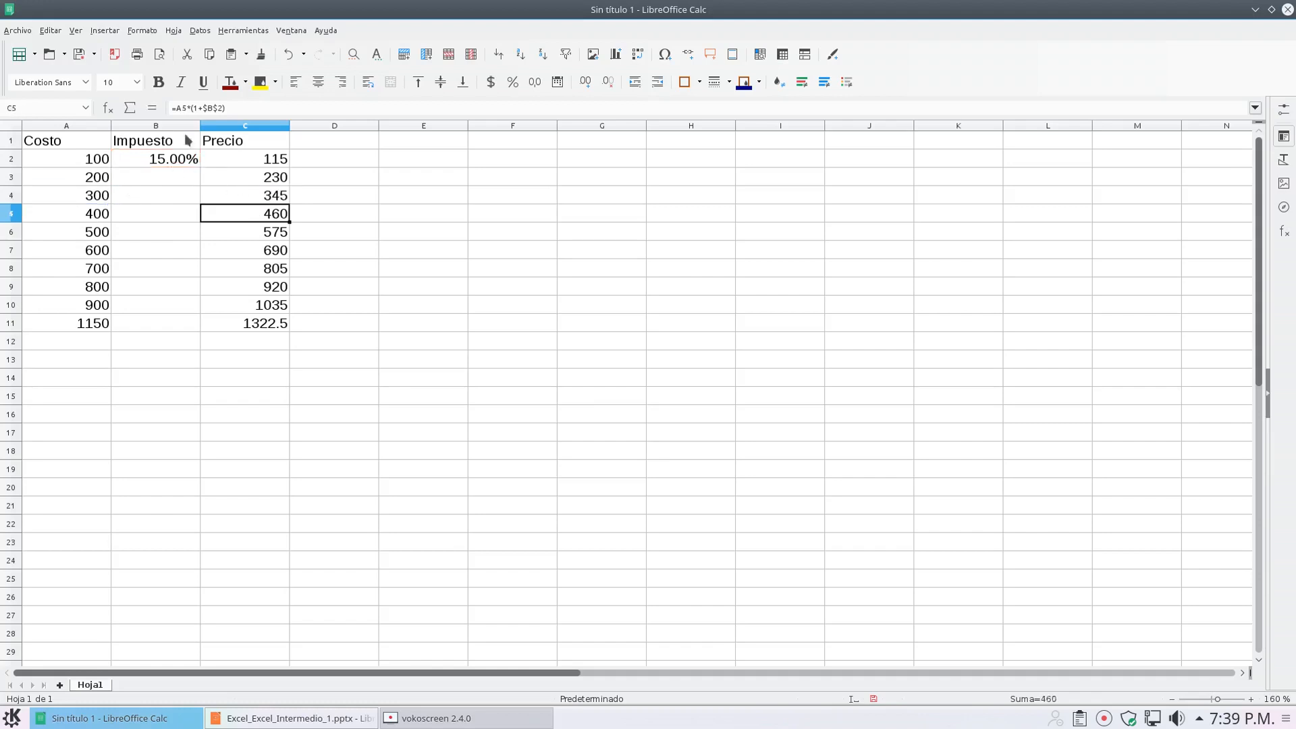
double_click(253, 232)
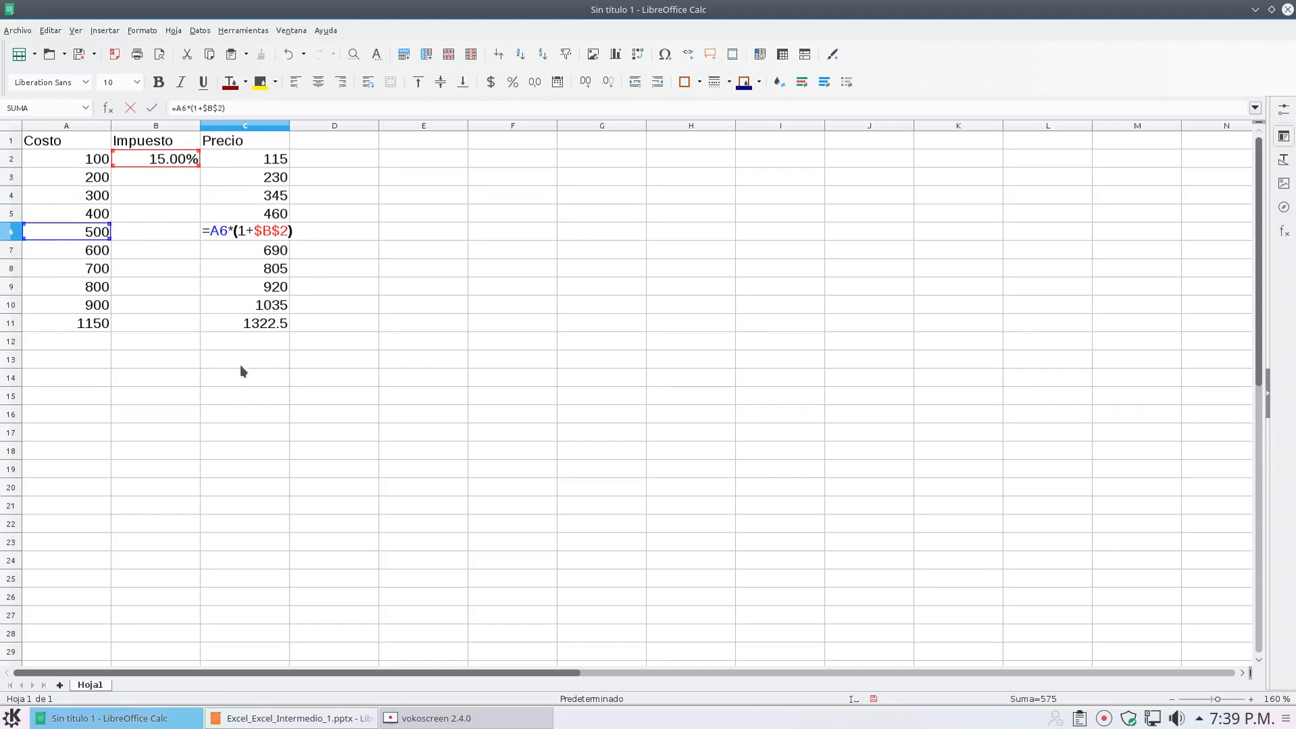
key(Return)
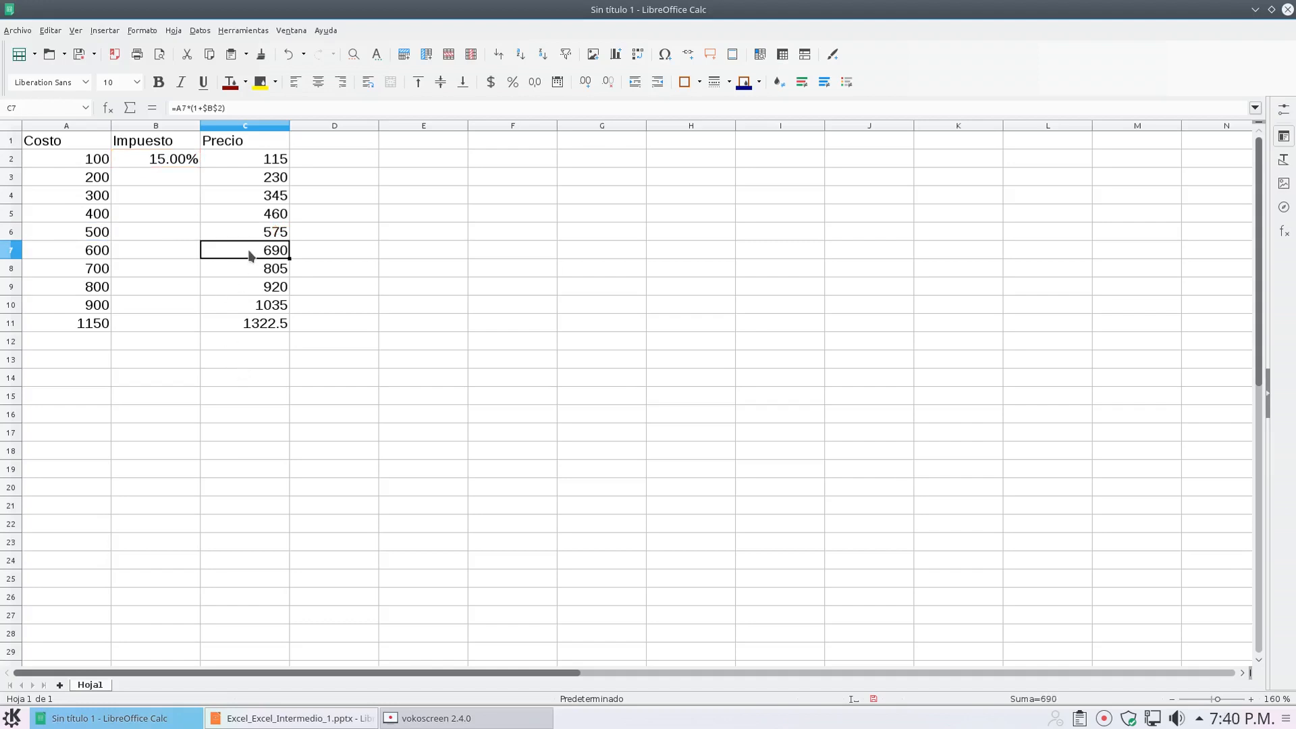
double_click(247, 249)
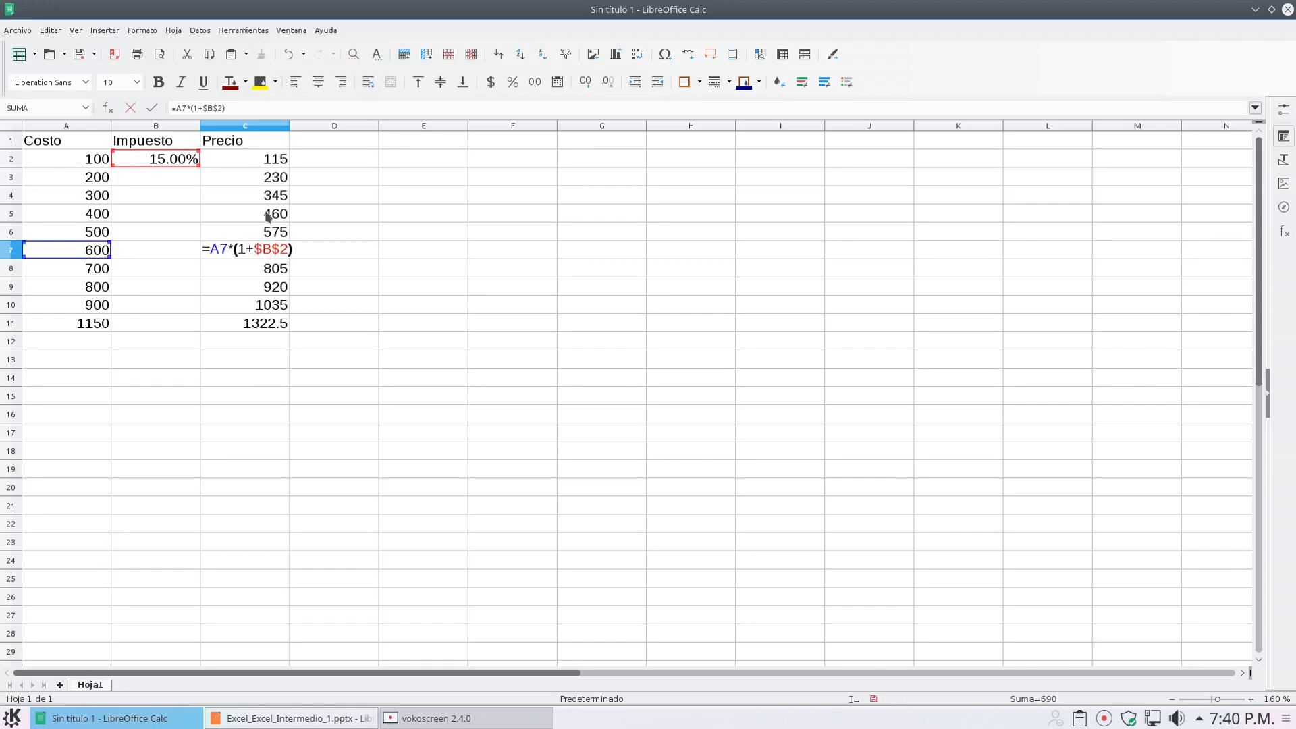
click(255, 249)
key(Return)
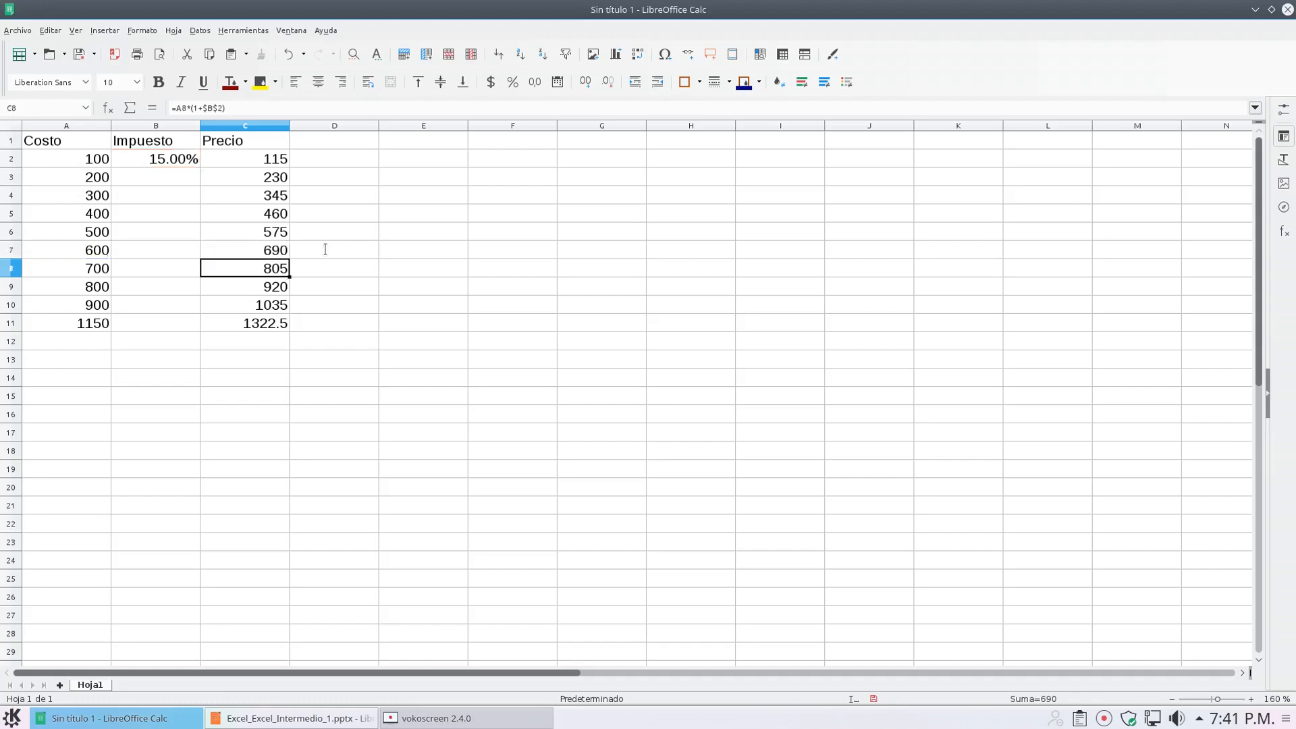
Step: Enter the numbers 1, 2, 3, 4 and 5 across row 1 in cells E1 through I1
click(155, 377)
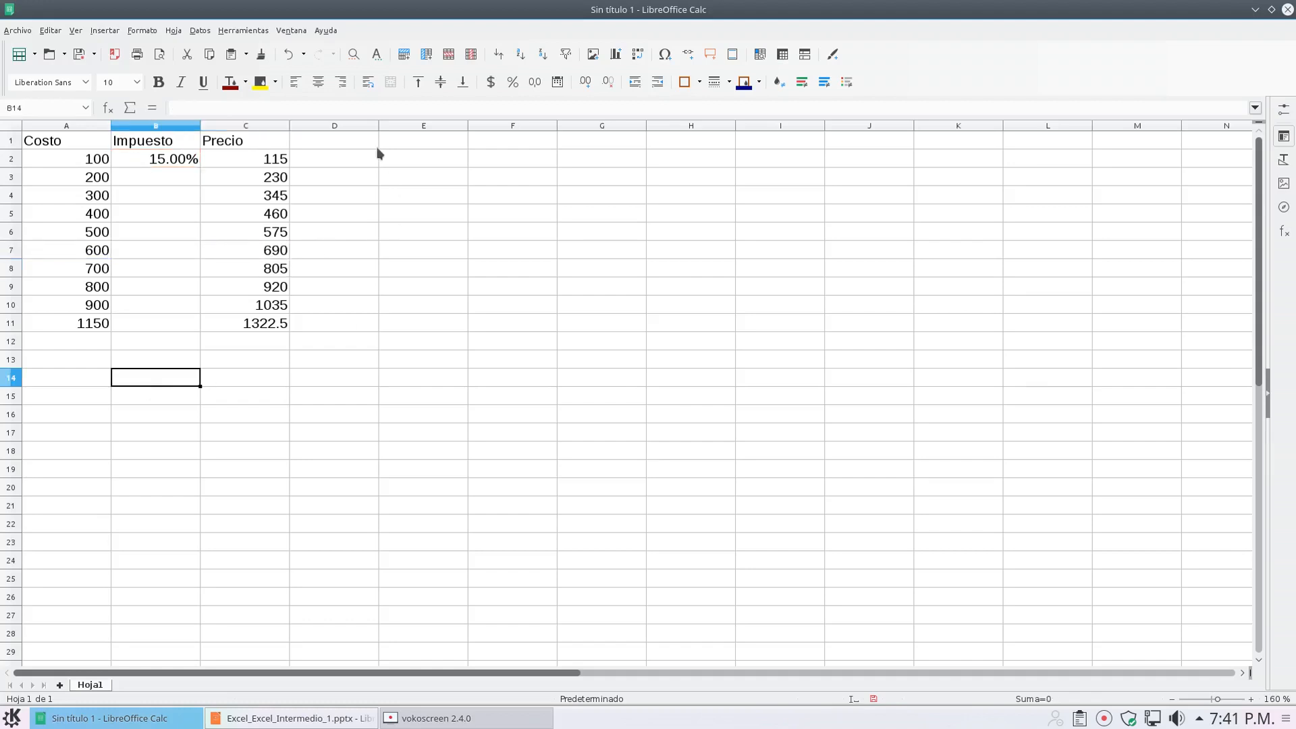
click(412, 145)
text(1)
key(Tab)
text(2)
key(Tab)
text(3)
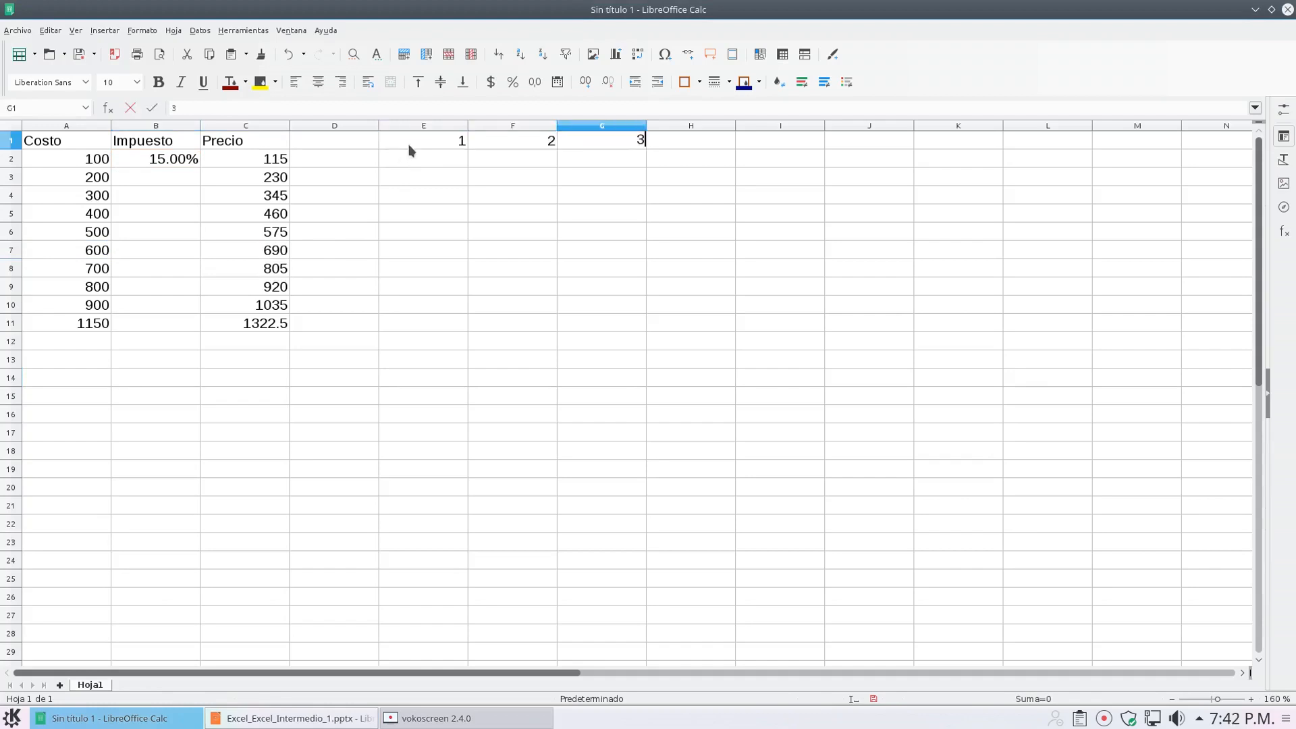
key(Tab)
text(4)
key(Tab)
text(5)
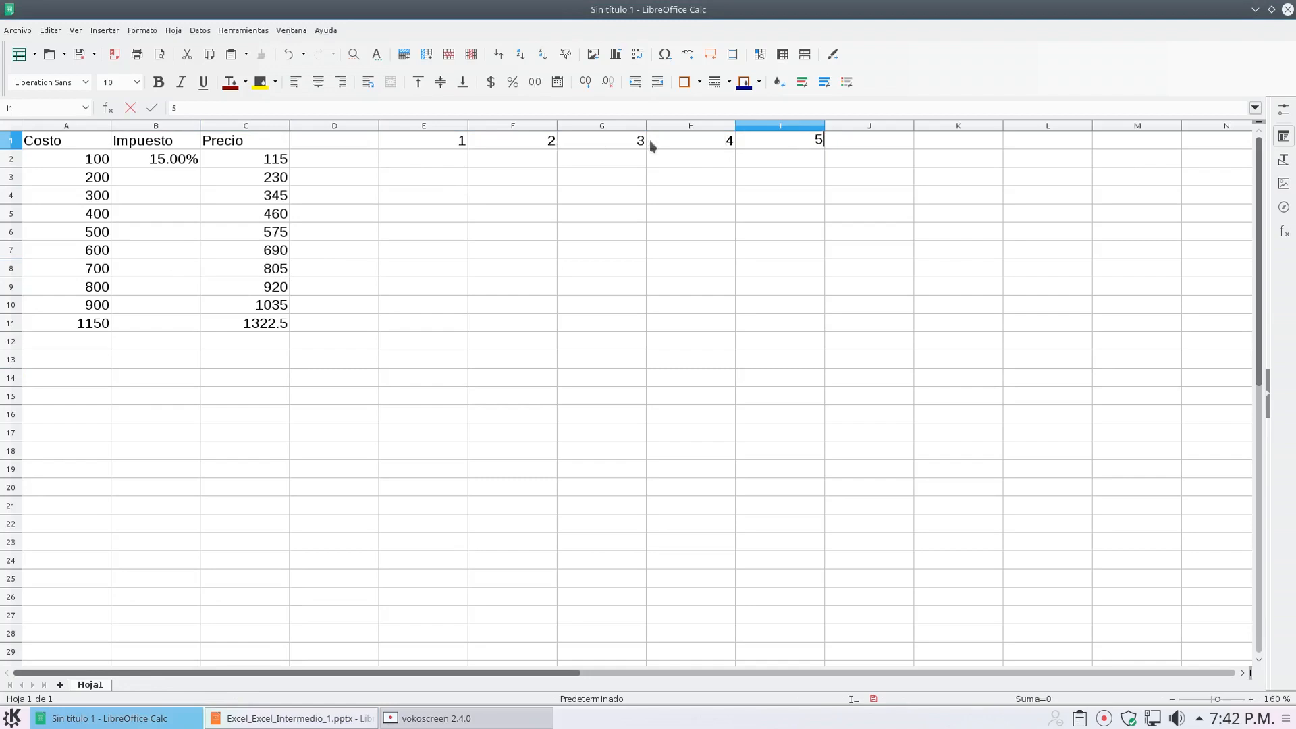
Step: Enter the numbers 6, 7, 8, 9 and 10 across row 2 in cells E2 through I2
click(438, 165)
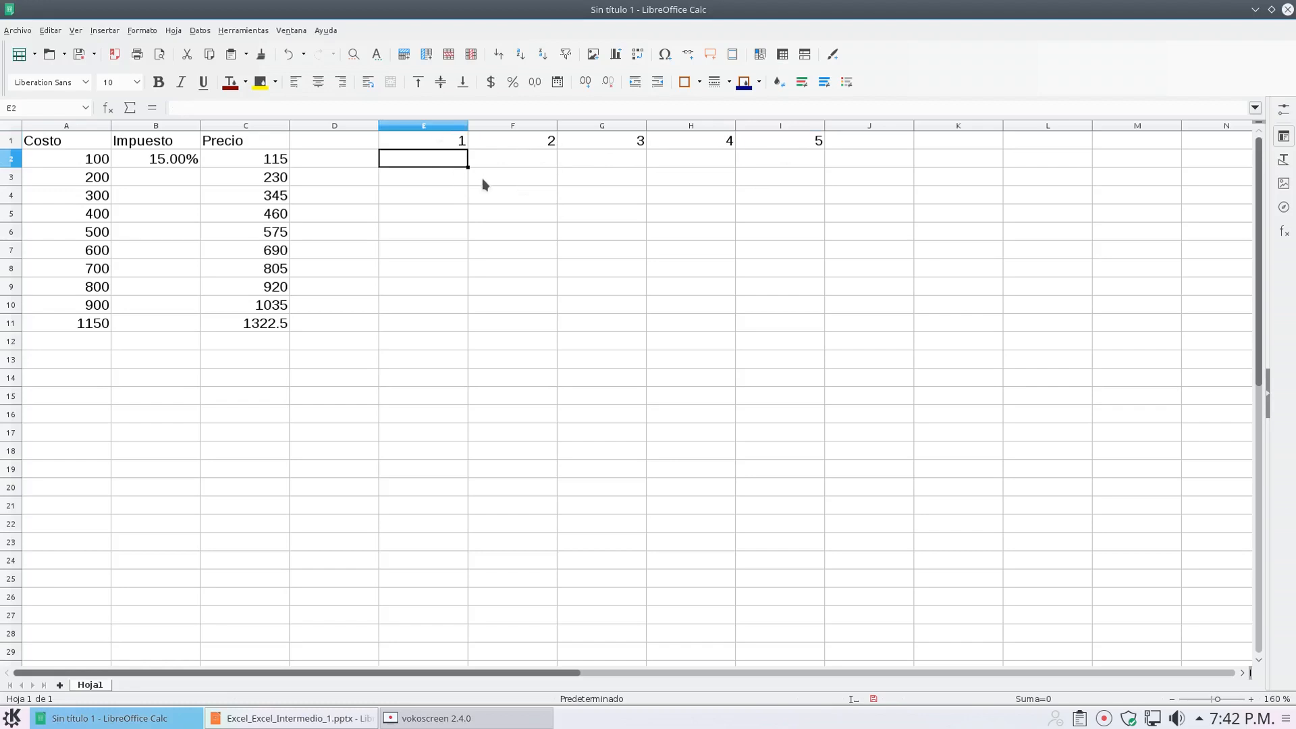
text(6)
key(Tab)
text(7)
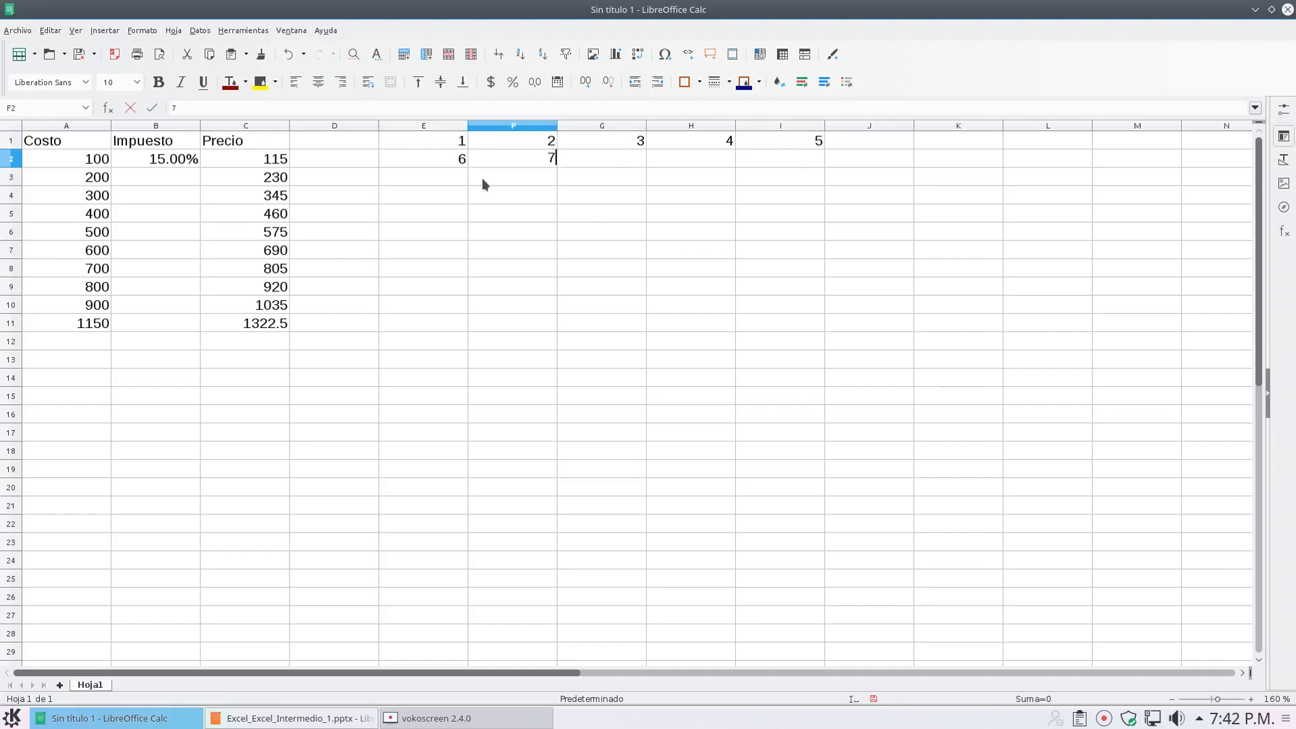
key(Tab)
text(8)
key(Tab)
text(9)
key(Tab)
text(10)
key(Return)
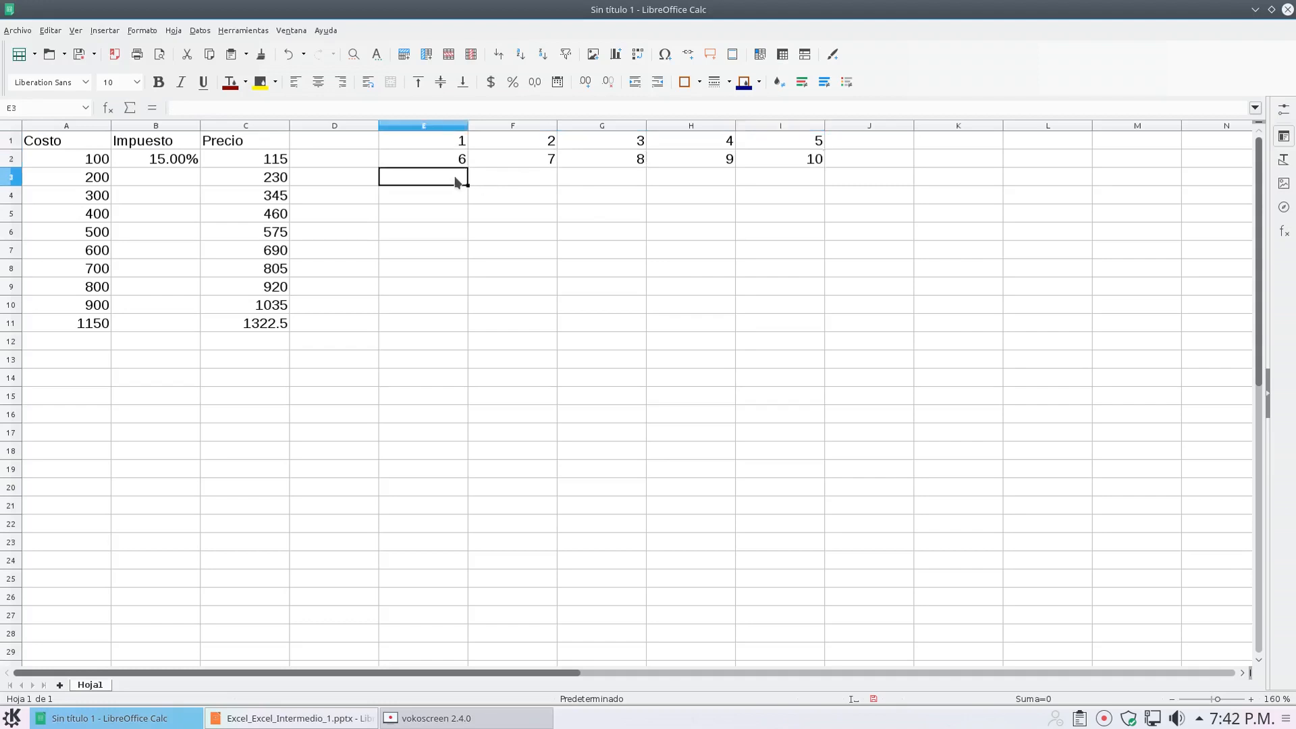
Step: Enter the numbers 11, 12, 13, 14 and 15 across row 3 in cells E3 through I3
text(11)
key(Tab)
text(12)
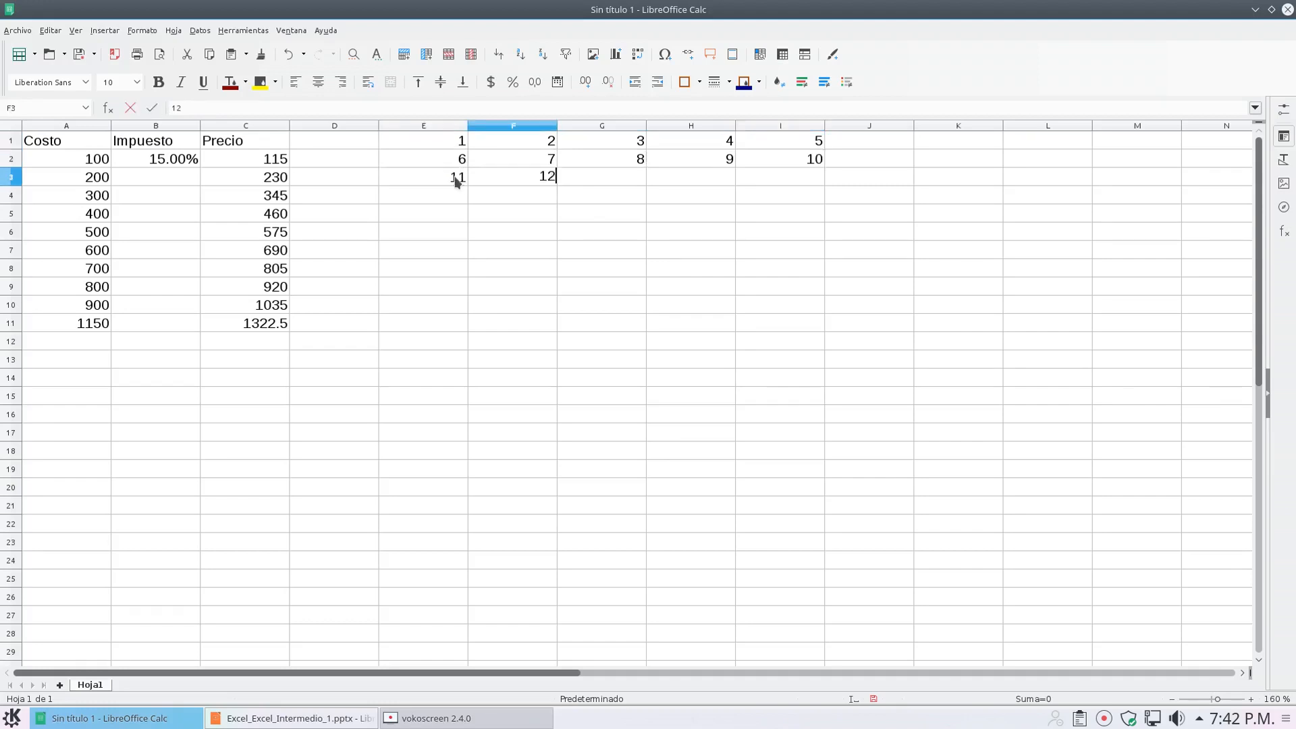
key(Tab)
text(13)
key(Tab)
text(14)
text(5)
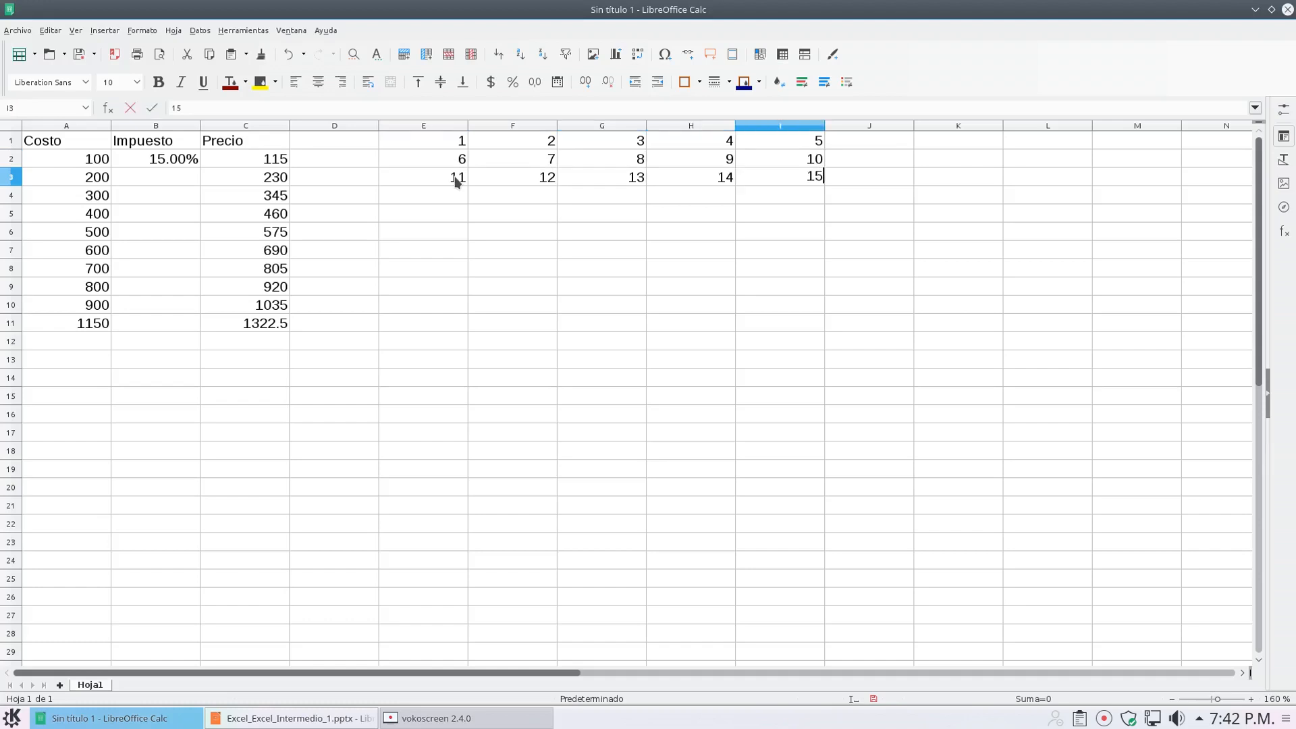
Step: Enter the relative reference formula =E1 in cell E5
click(463, 219)
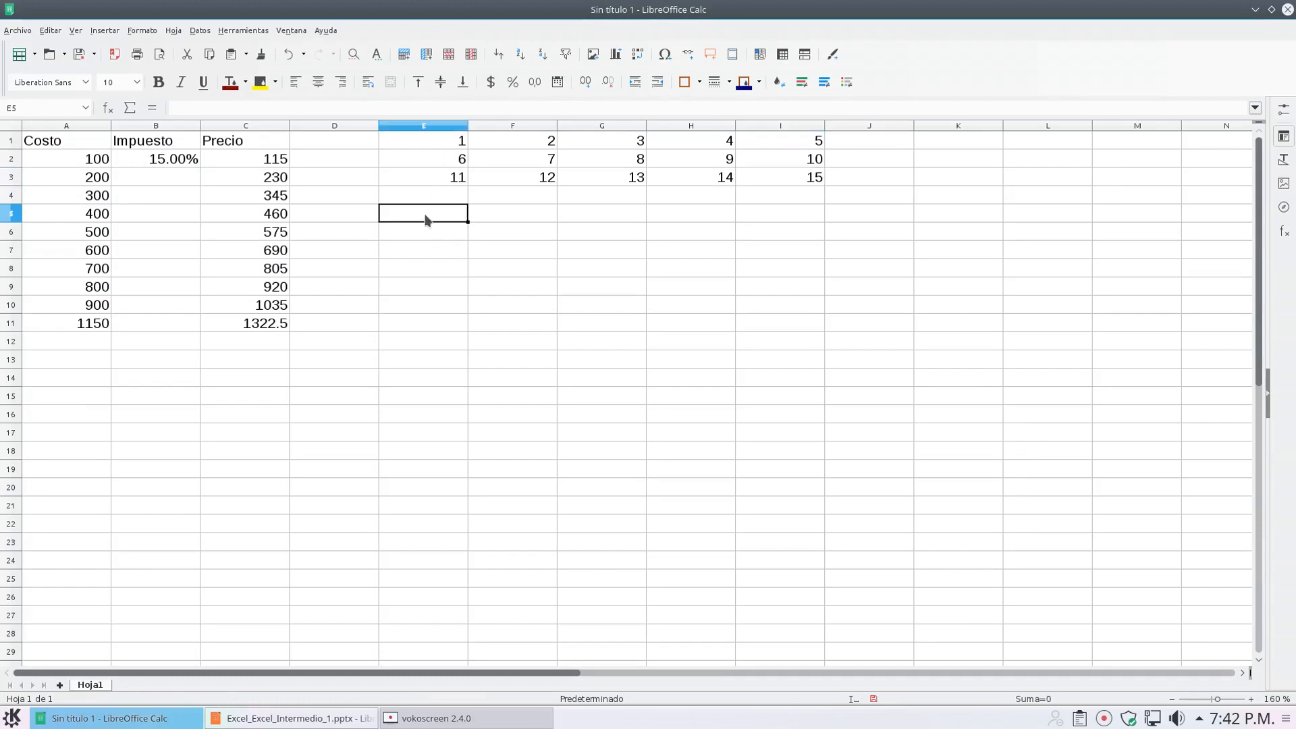
text(=)
text(E)
key(BackSpace)
text(E)
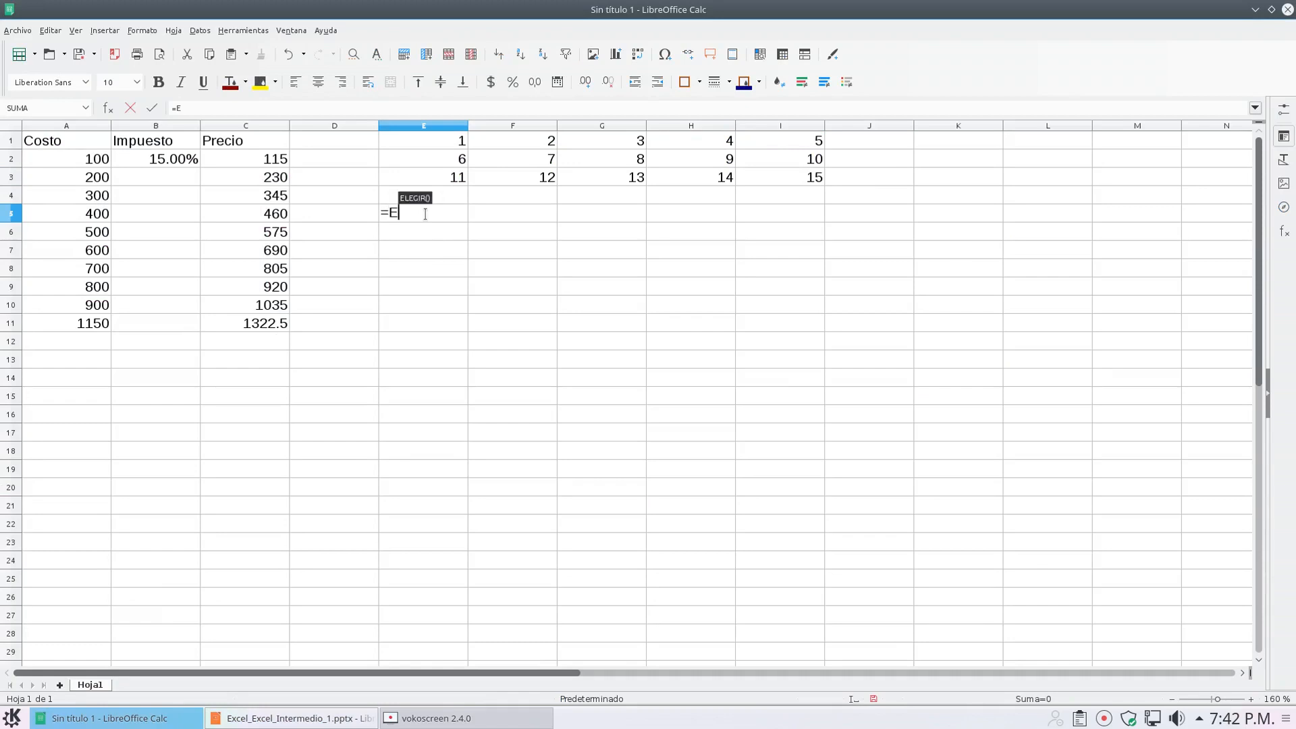
text(1)
key(Return)
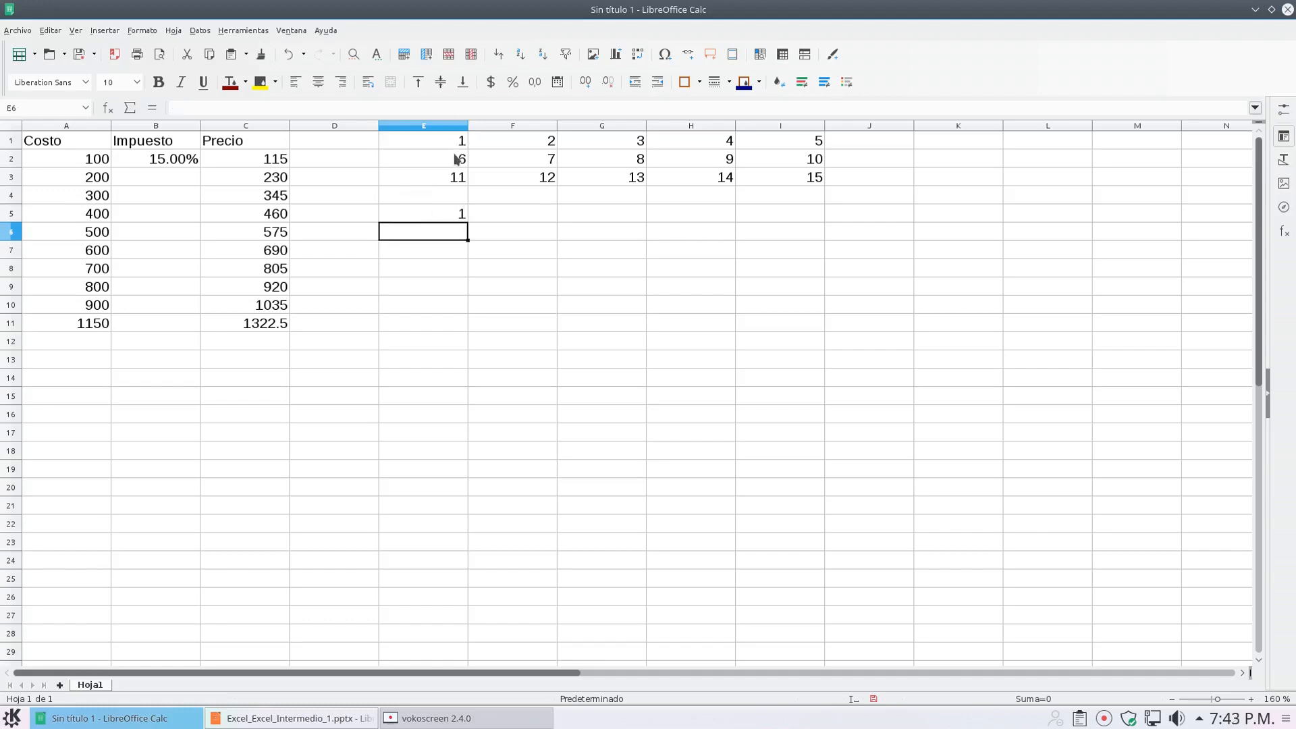
Step: Fill the relative formula in E5 down through cell E7
click(454, 216)
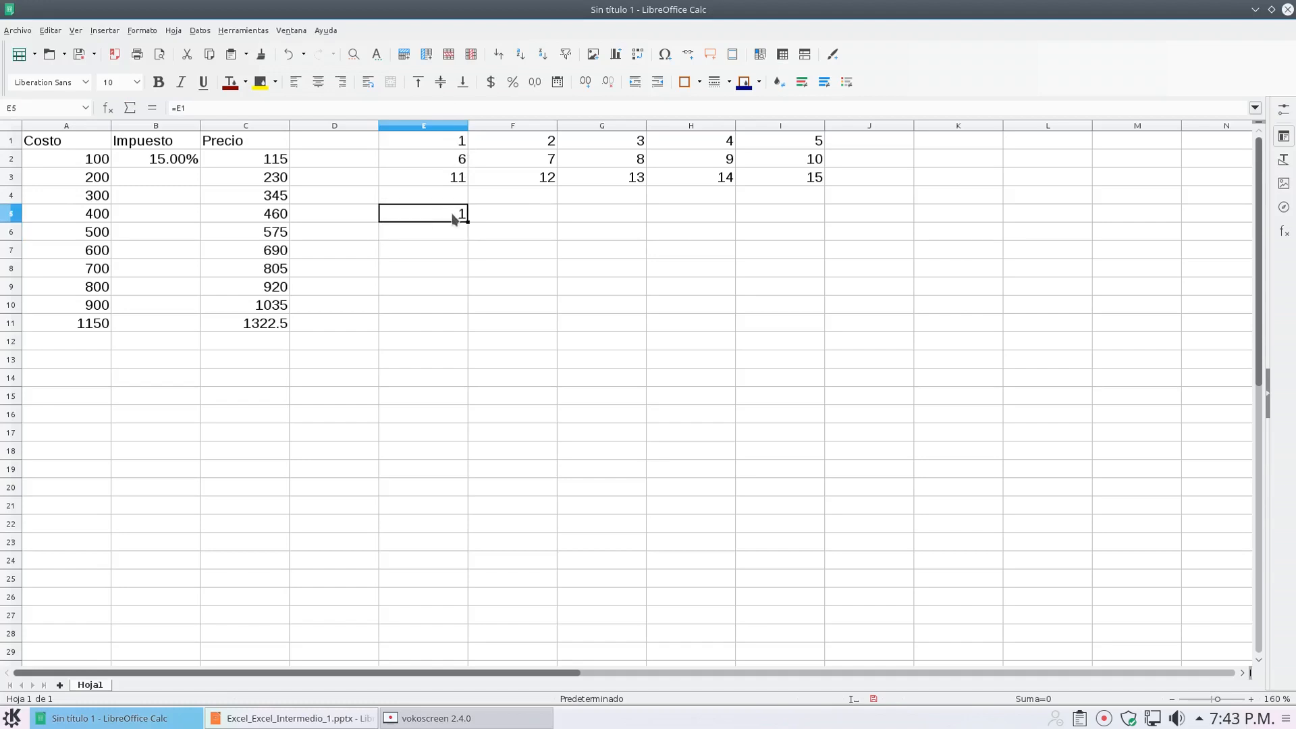
drag(467, 222, 472, 276)
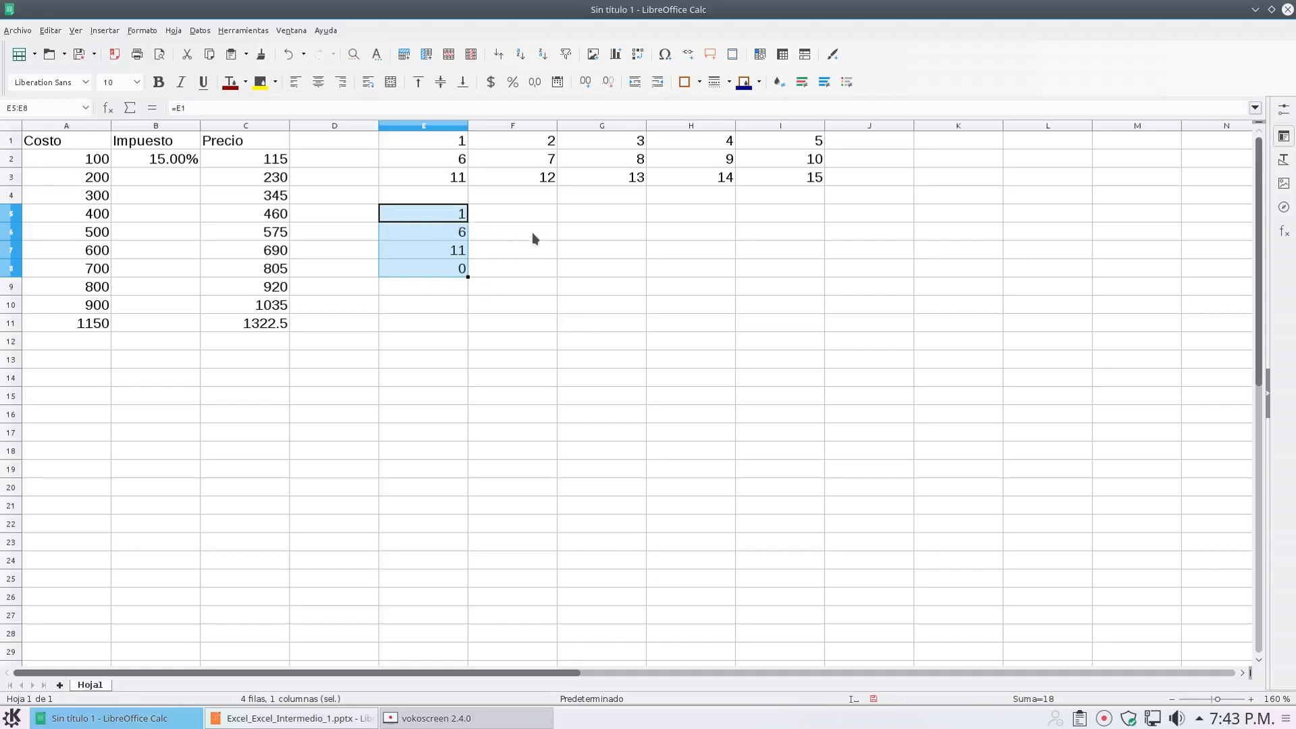
key(ctrl+z)
click(466, 221)
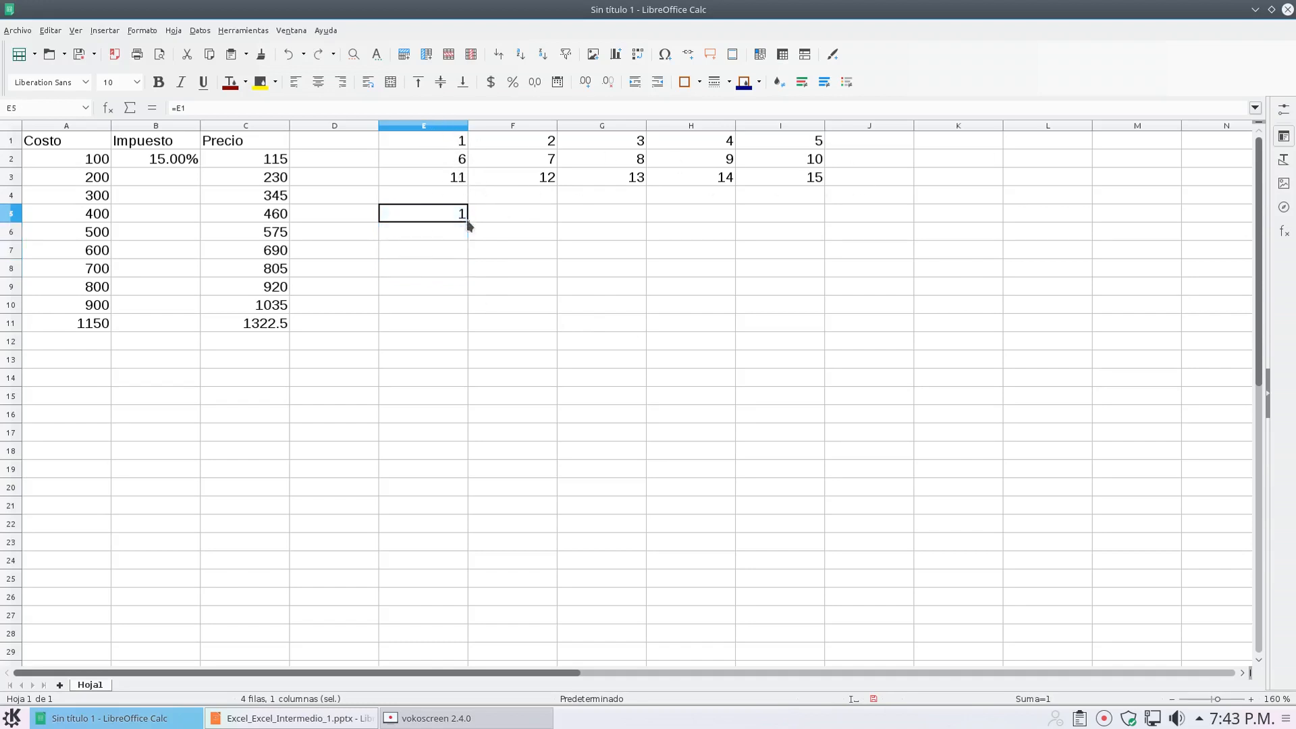
drag(466, 221, 467, 253)
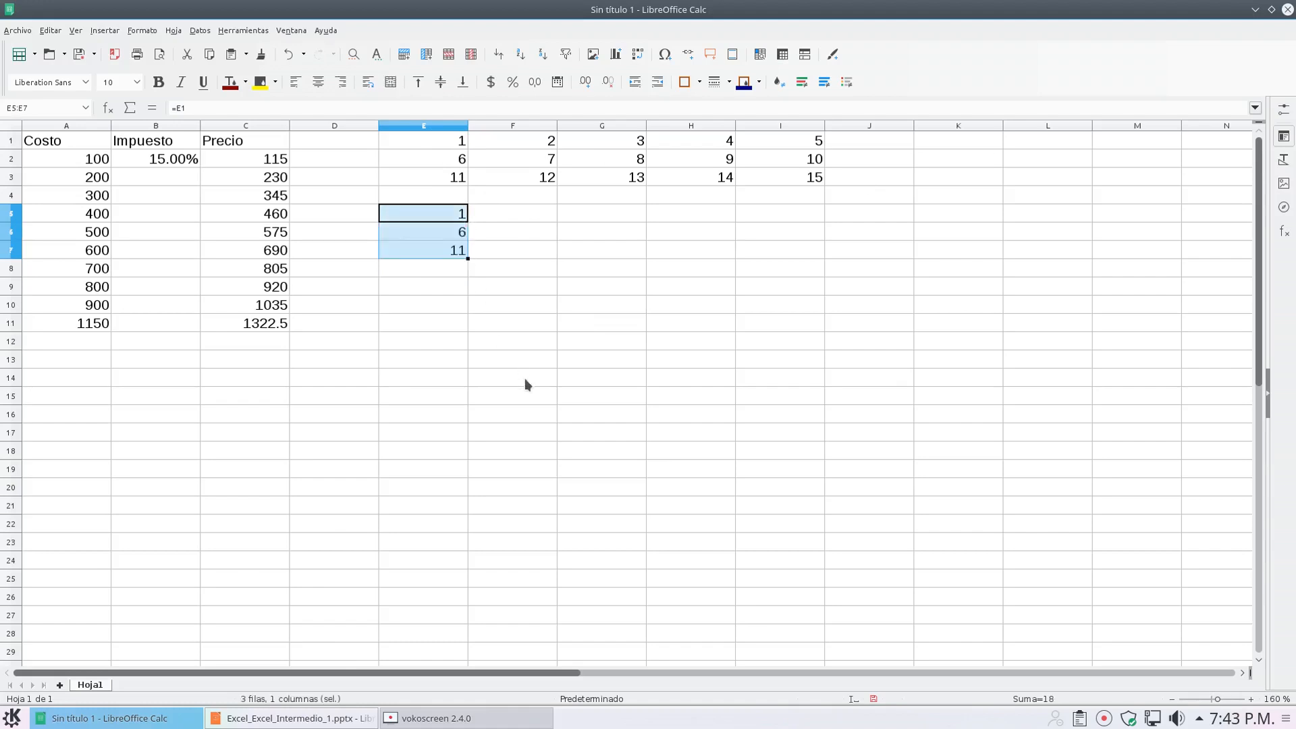
Step: Compare the relative formulas in cells E5 and E6
click(440, 231)
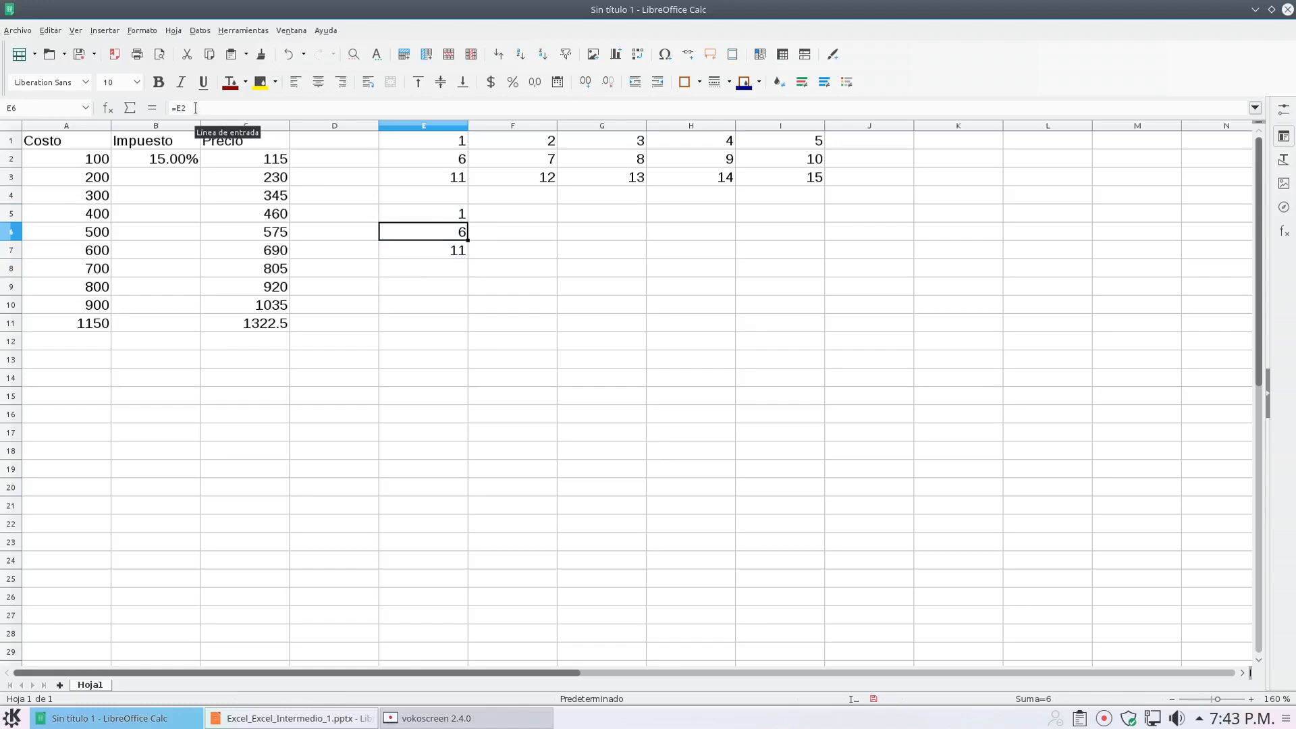
click(447, 216)
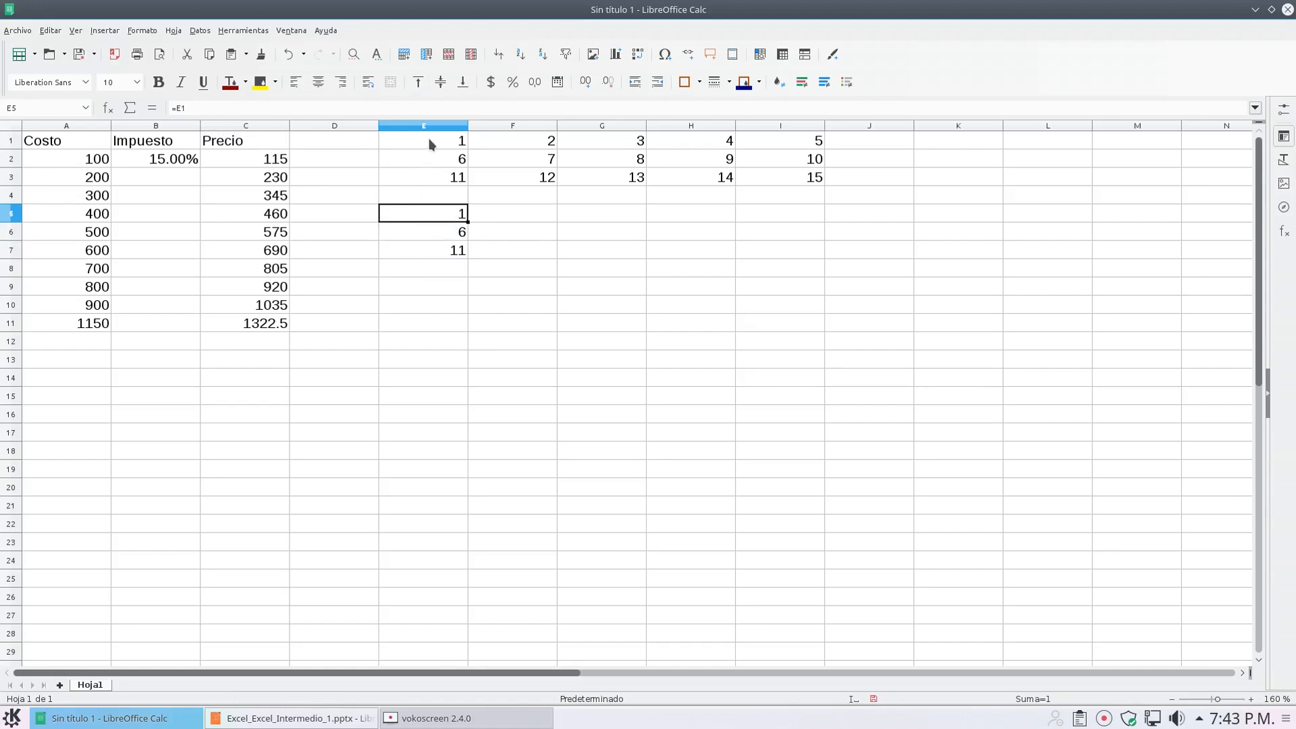
click(424, 236)
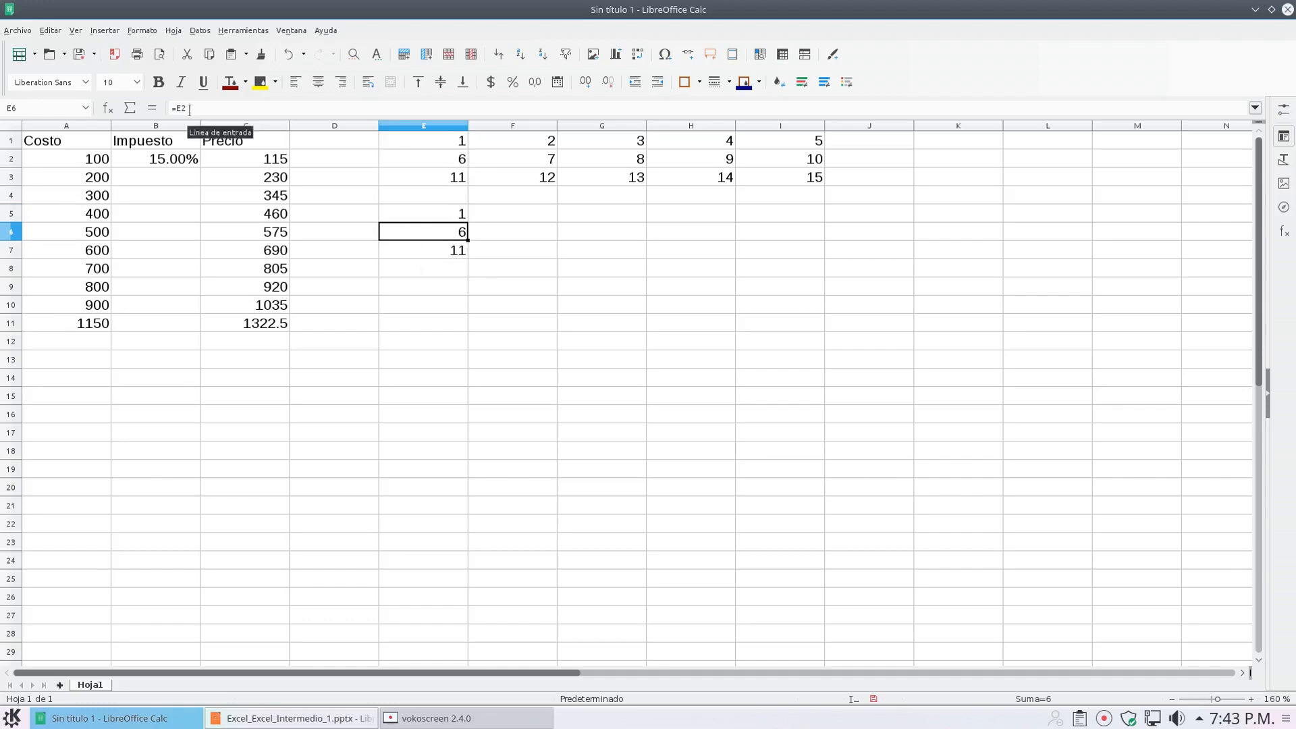
Step: Switch to vokoscreen, turn on its screen magnifier, and minimize it to return to the spreadsheet
click(505, 721)
click(1010, 315)
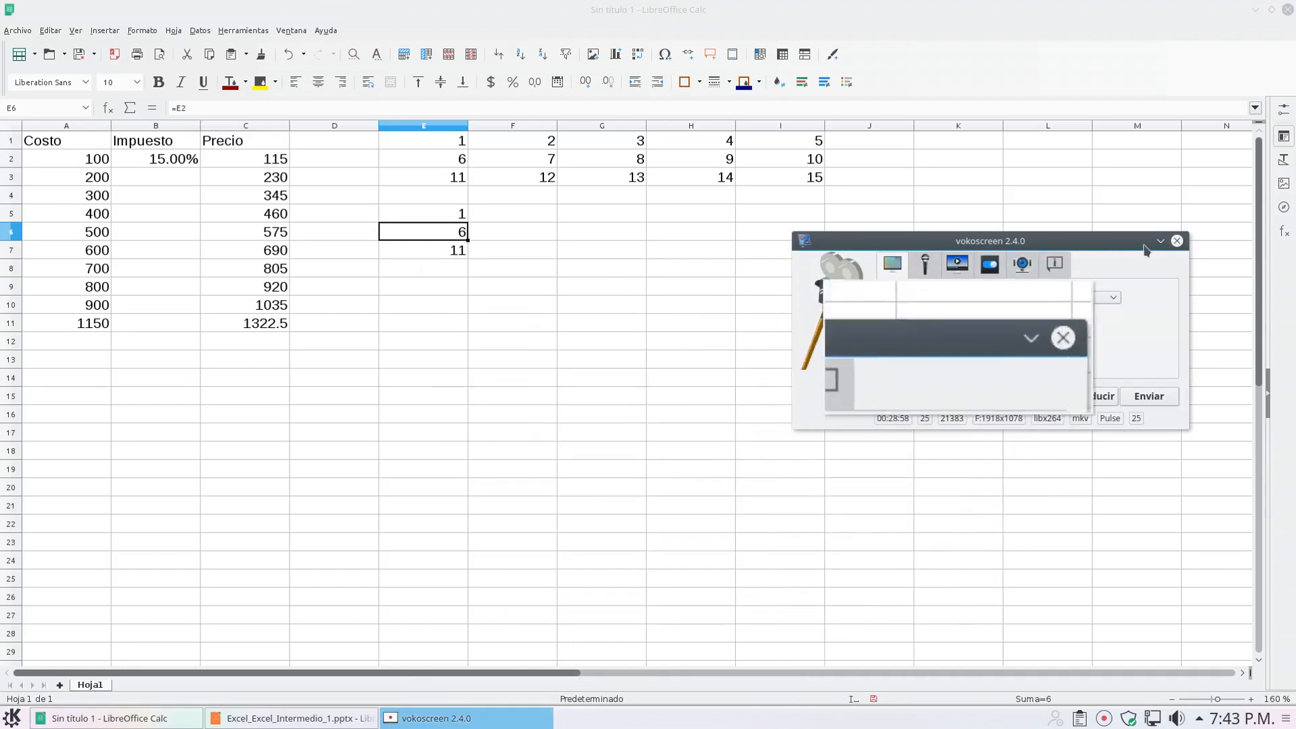
click(1160, 241)
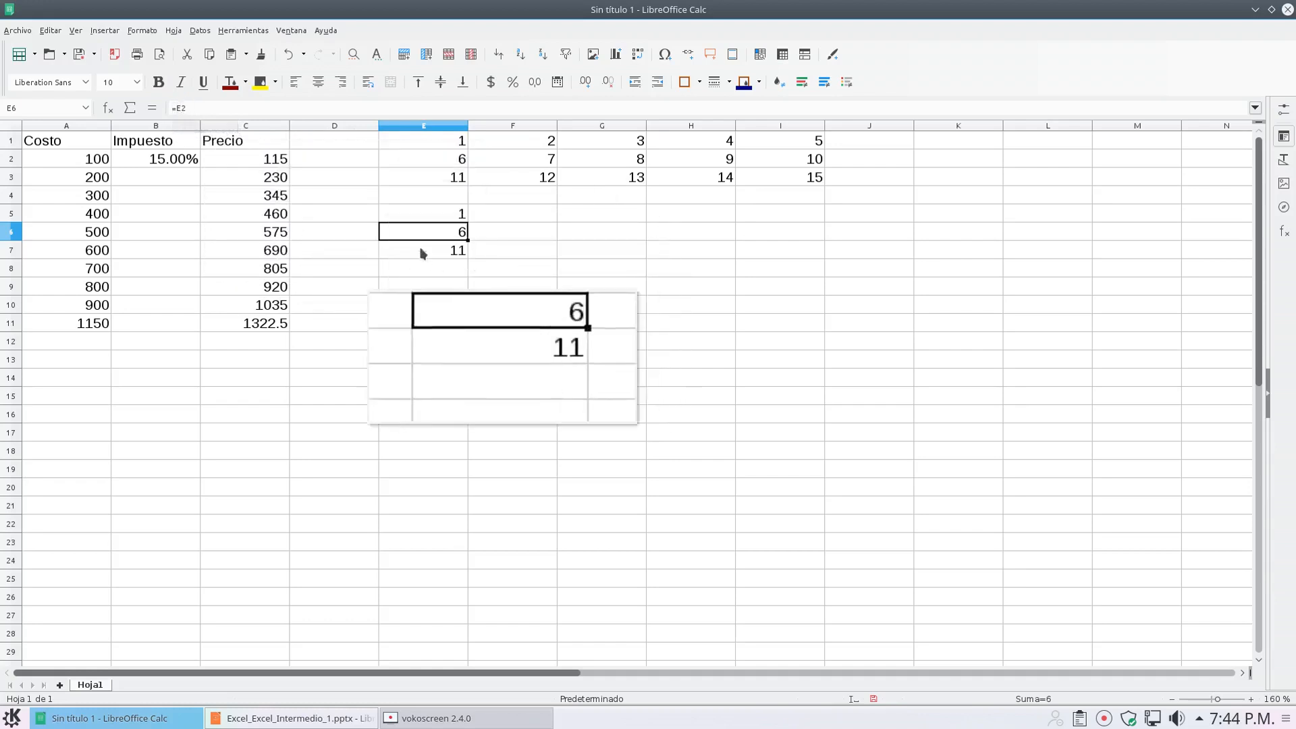
Step: Examine which source cells the formulas in E6 and E7 refer to, leaving both formulas as they are
double_click(416, 231)
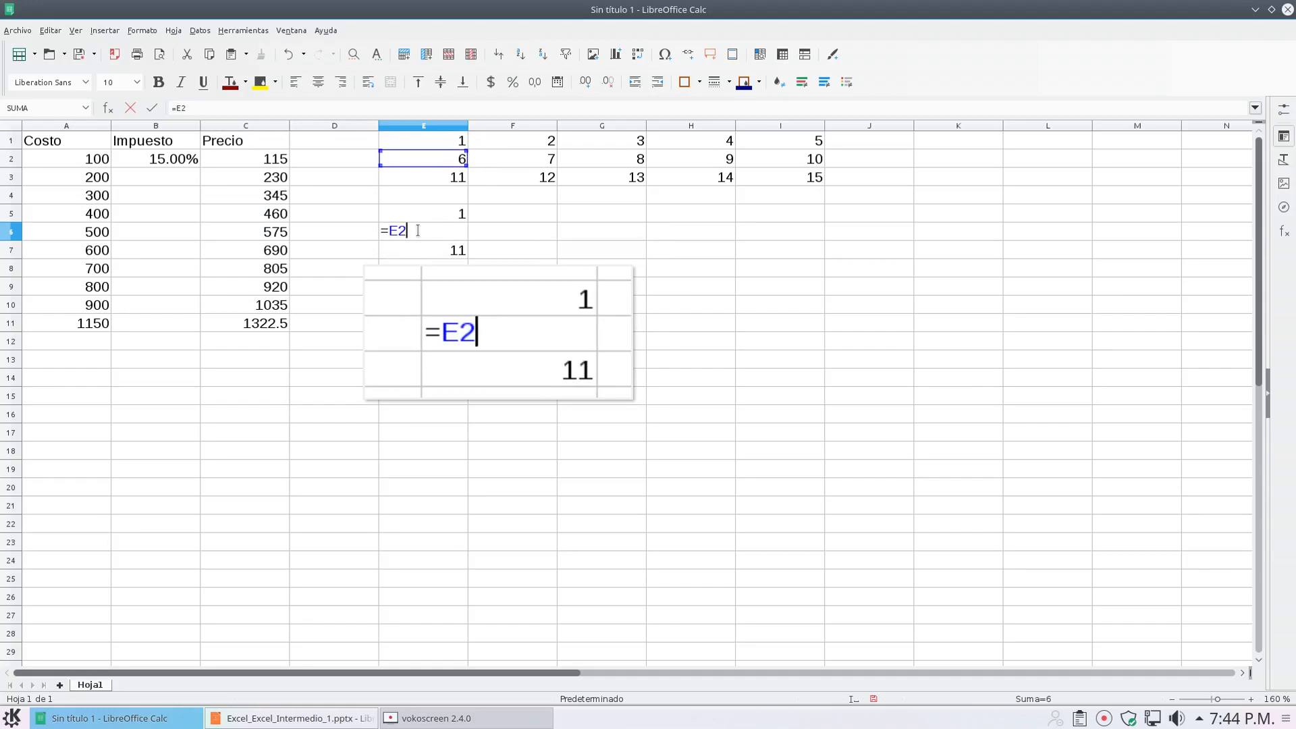
key(Return)
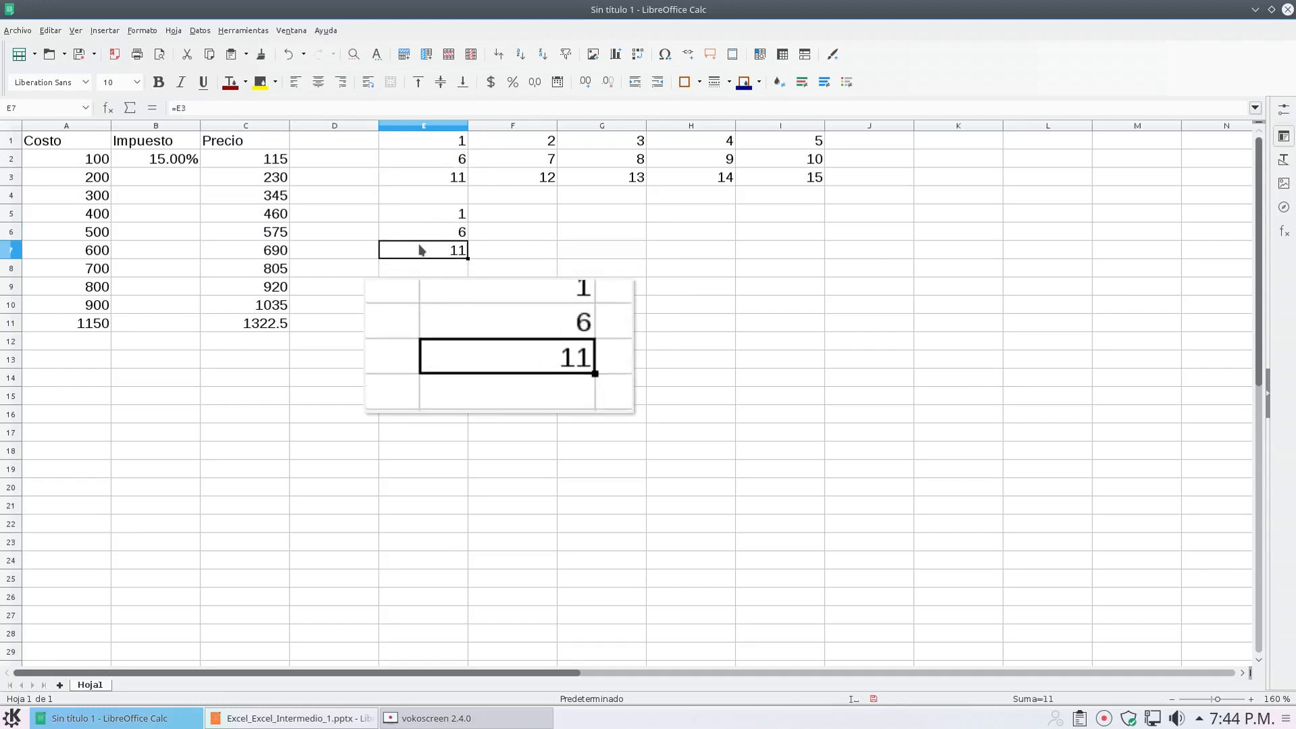
double_click(419, 249)
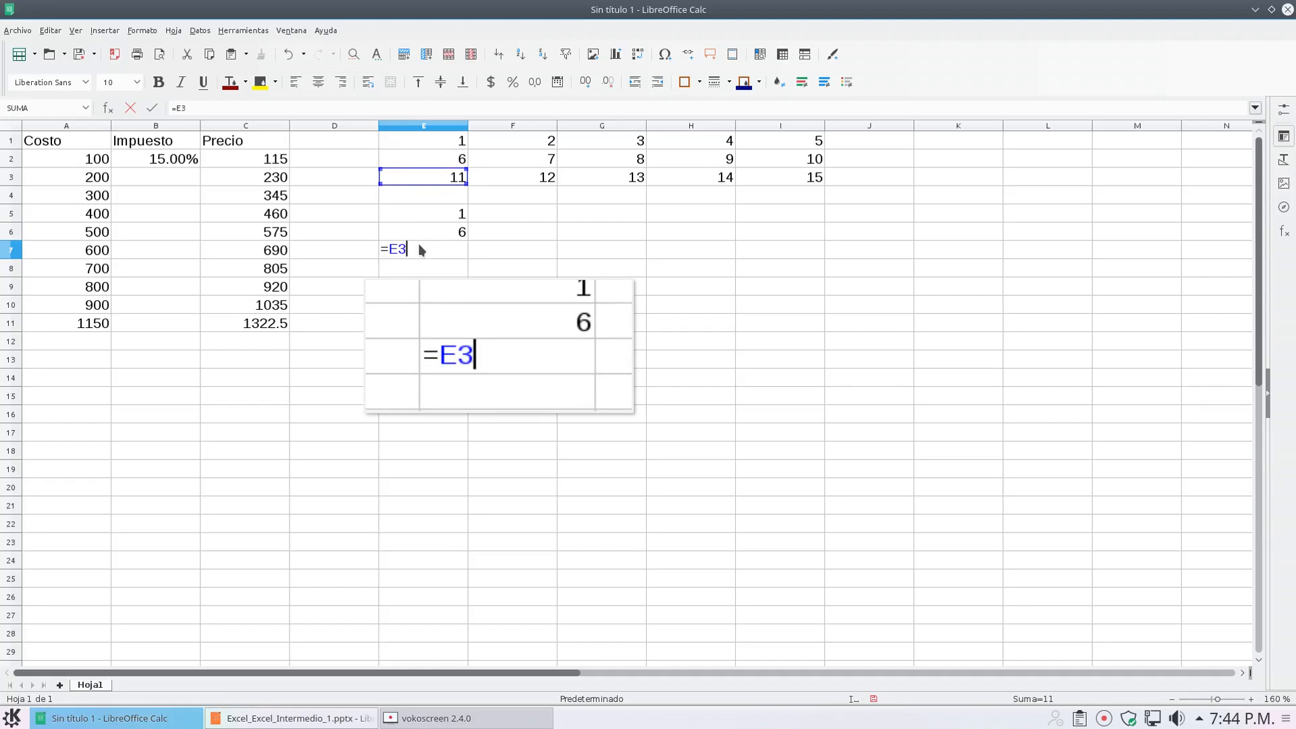
key(Return)
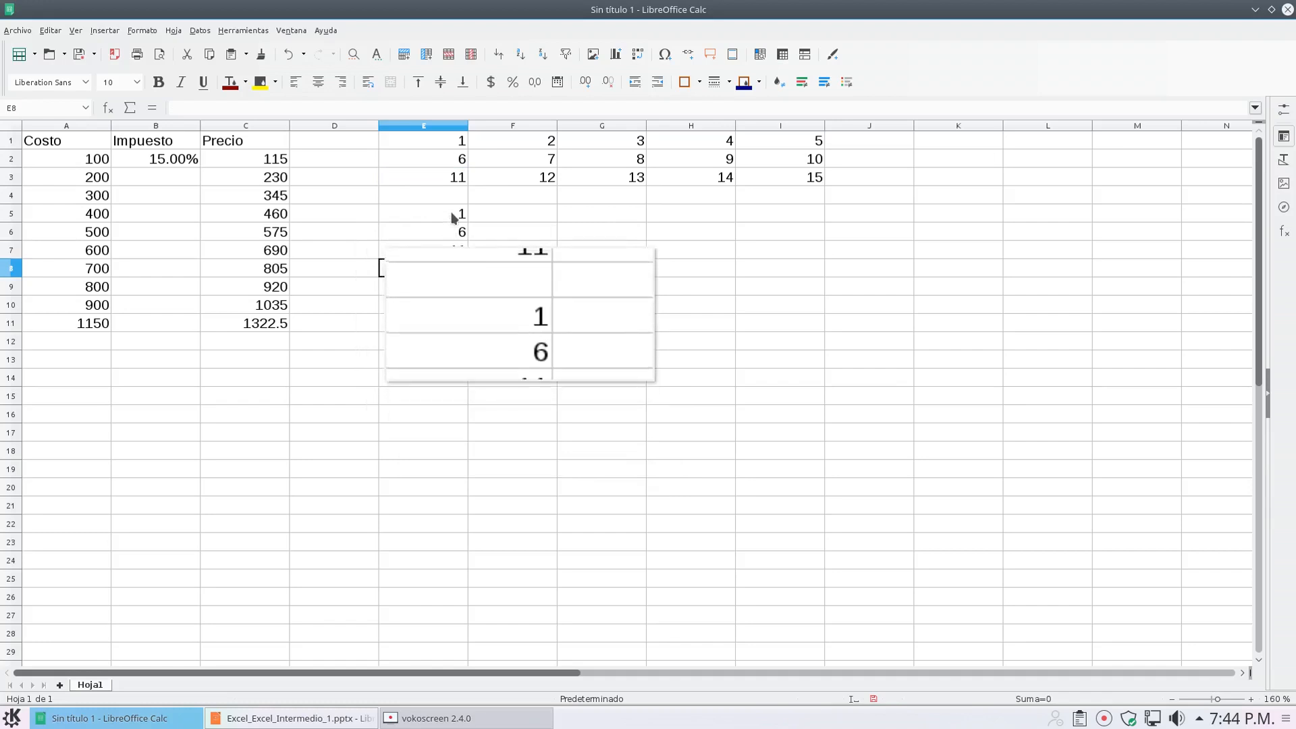
Step: Change the E5 formula to the absolute reference =$E$1 and fill it down through cell E7
click(452, 216)
double_click(452, 216)
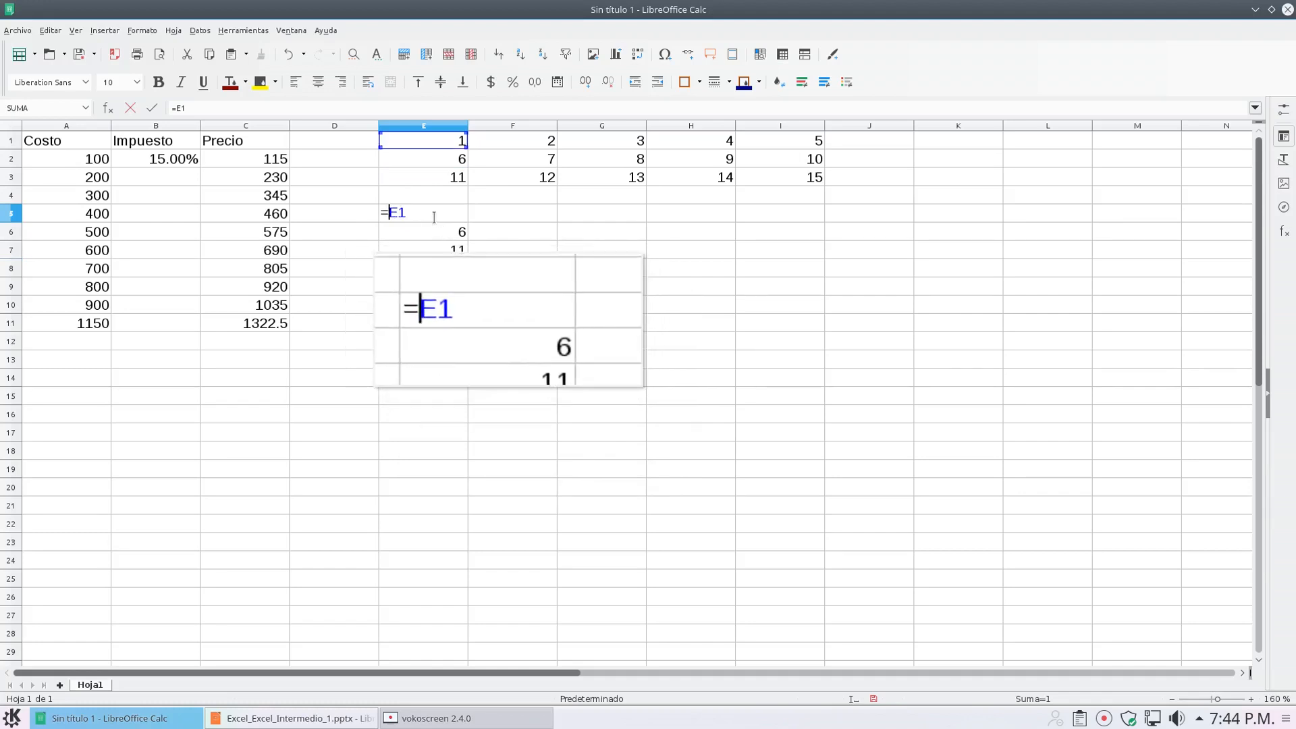
key(Left)
key(Left)
text($)
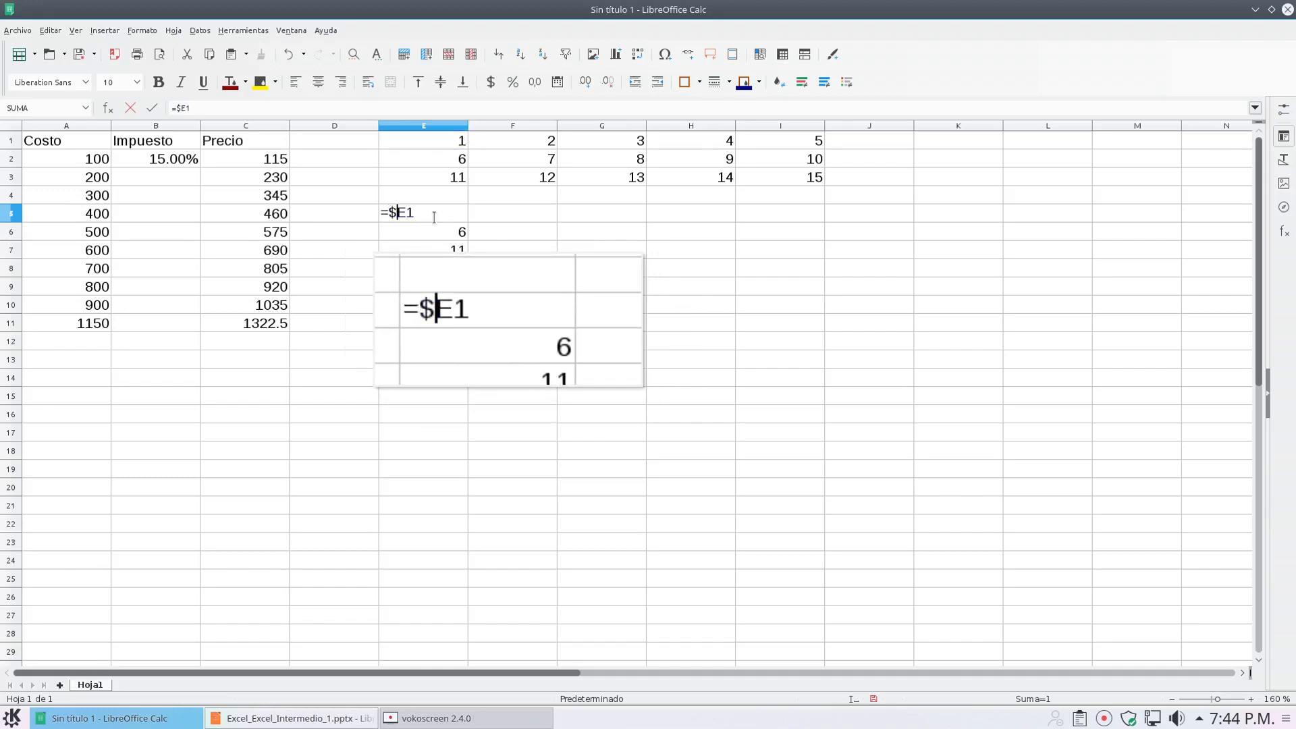
key(Right)
text($)
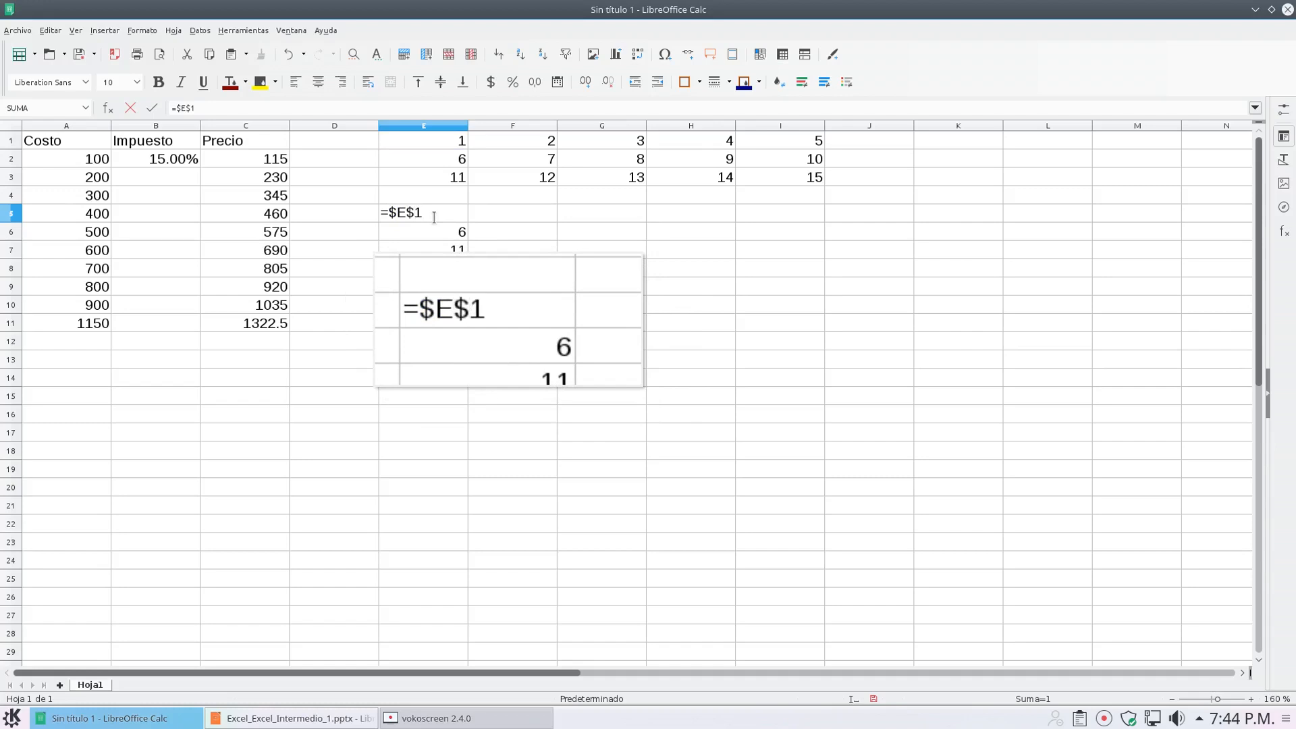
key(Return)
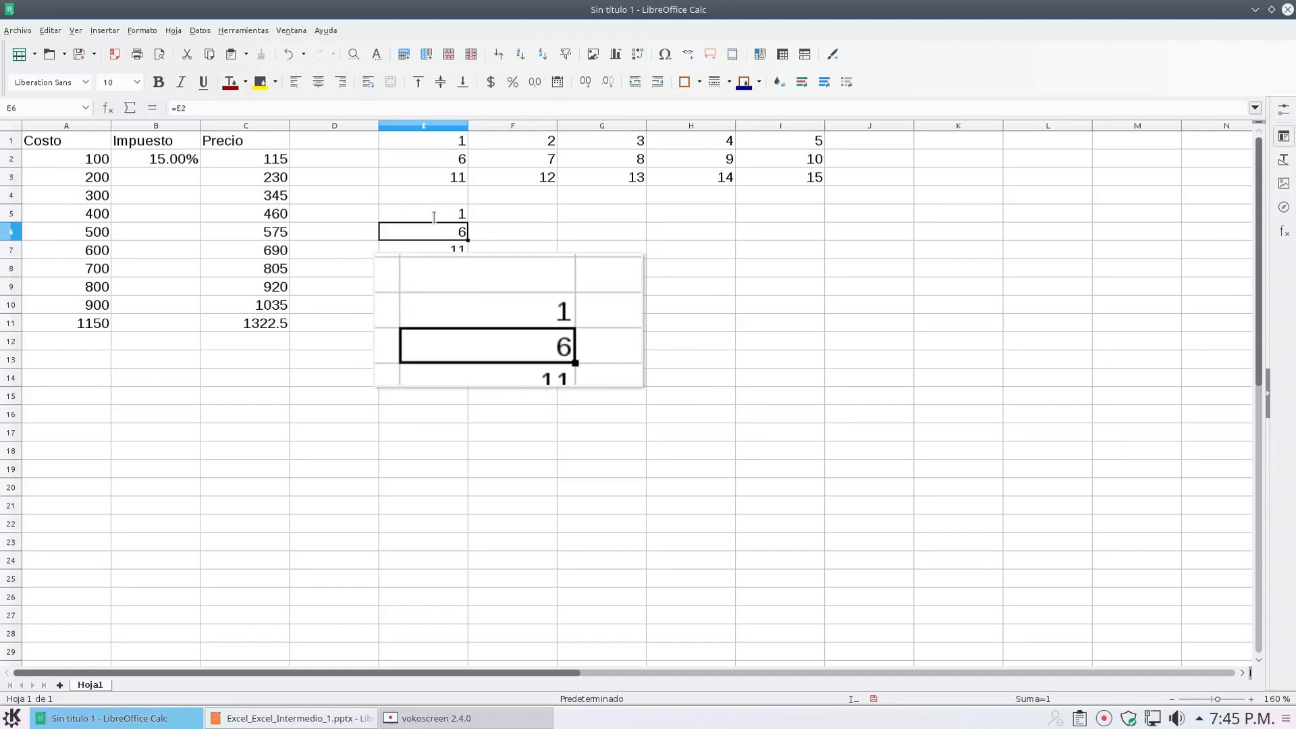
click(463, 214)
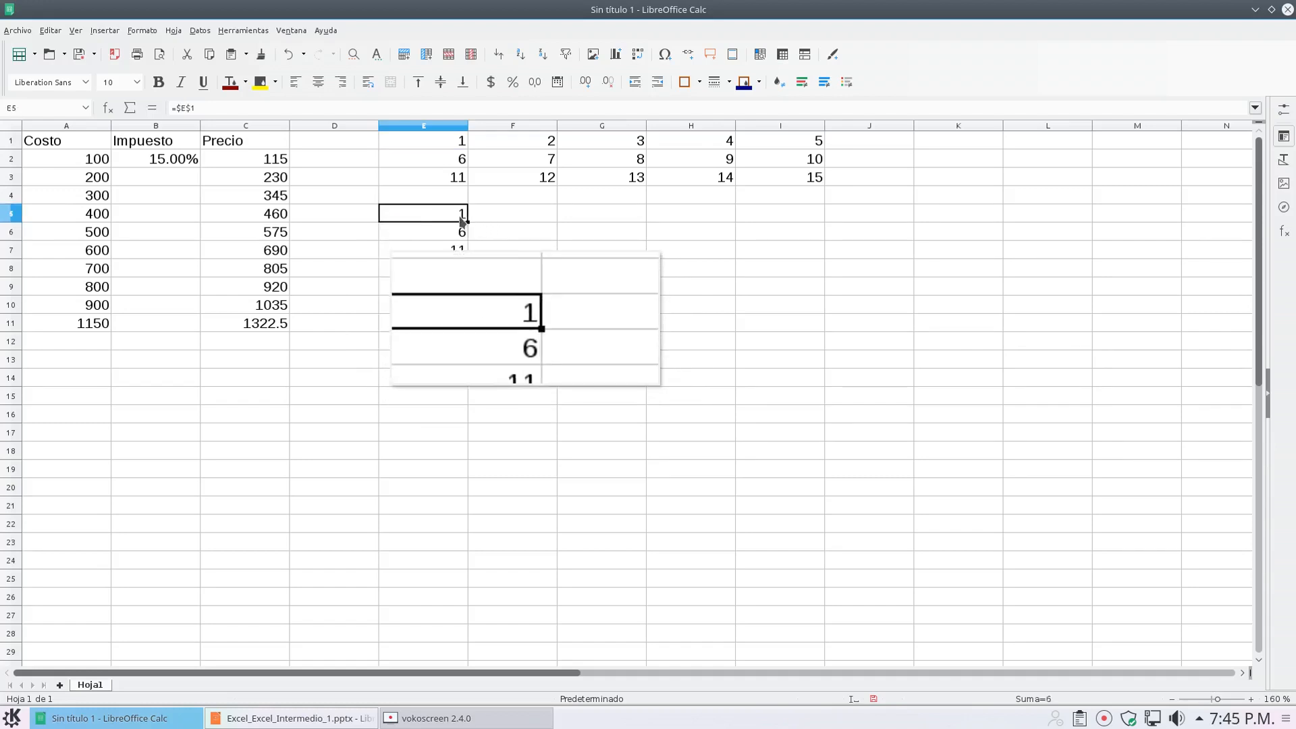
drag(467, 221, 467, 255)
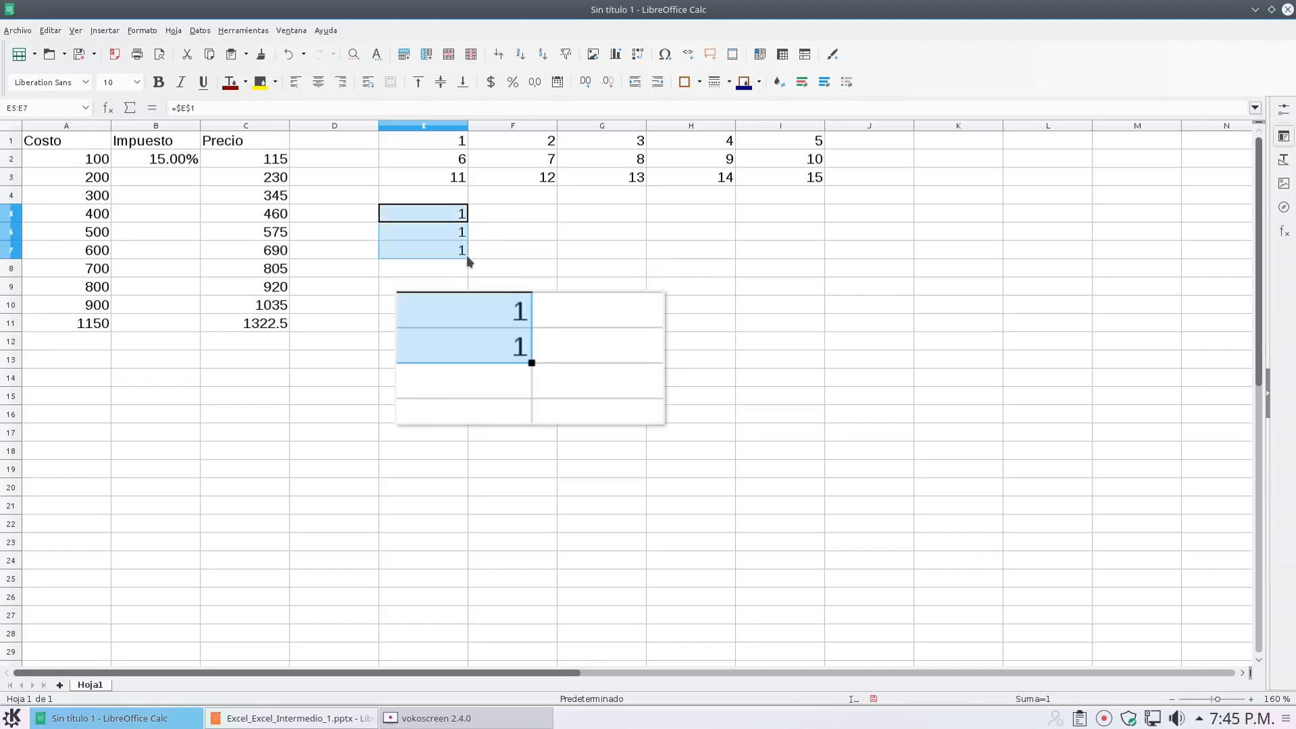
Step: Inspect the absolute formulas in E5, E6 and E7 to check which cell each one refers to
click(414, 219)
double_click(415, 215)
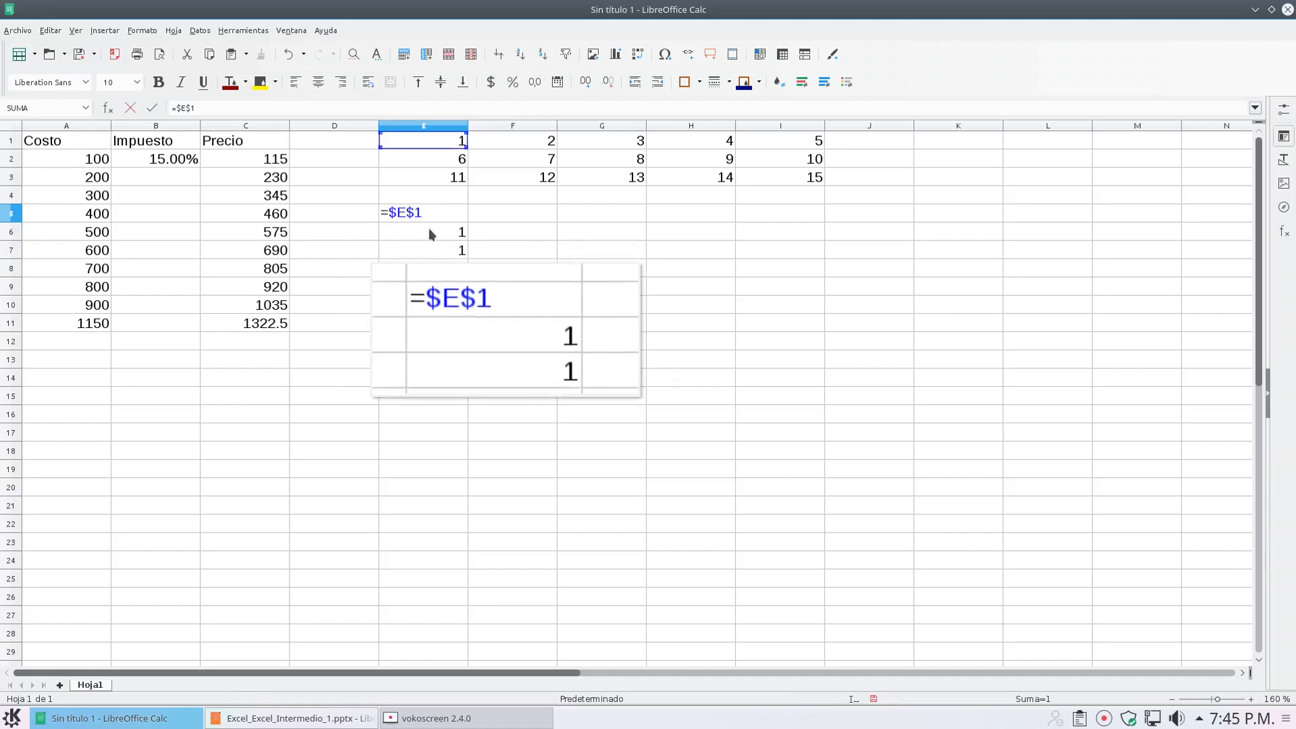
click(430, 232)
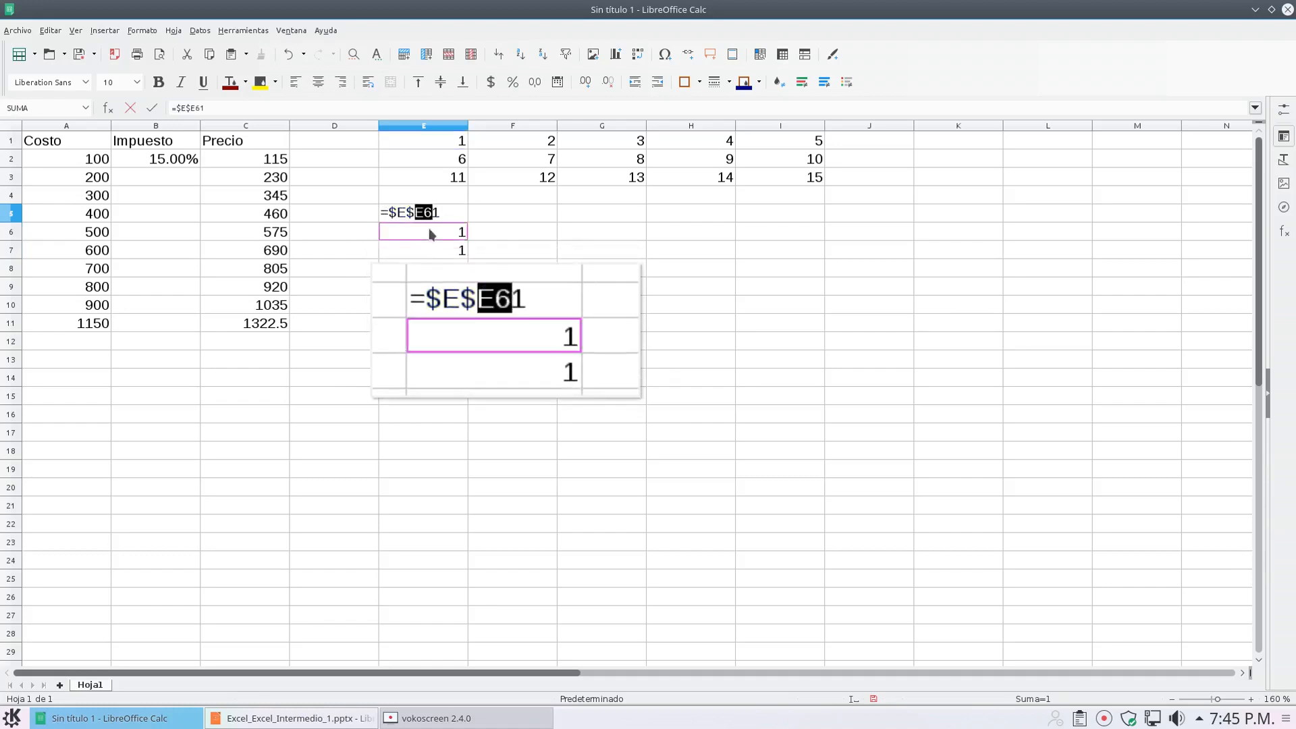
key(BackSpace)
key(Right)
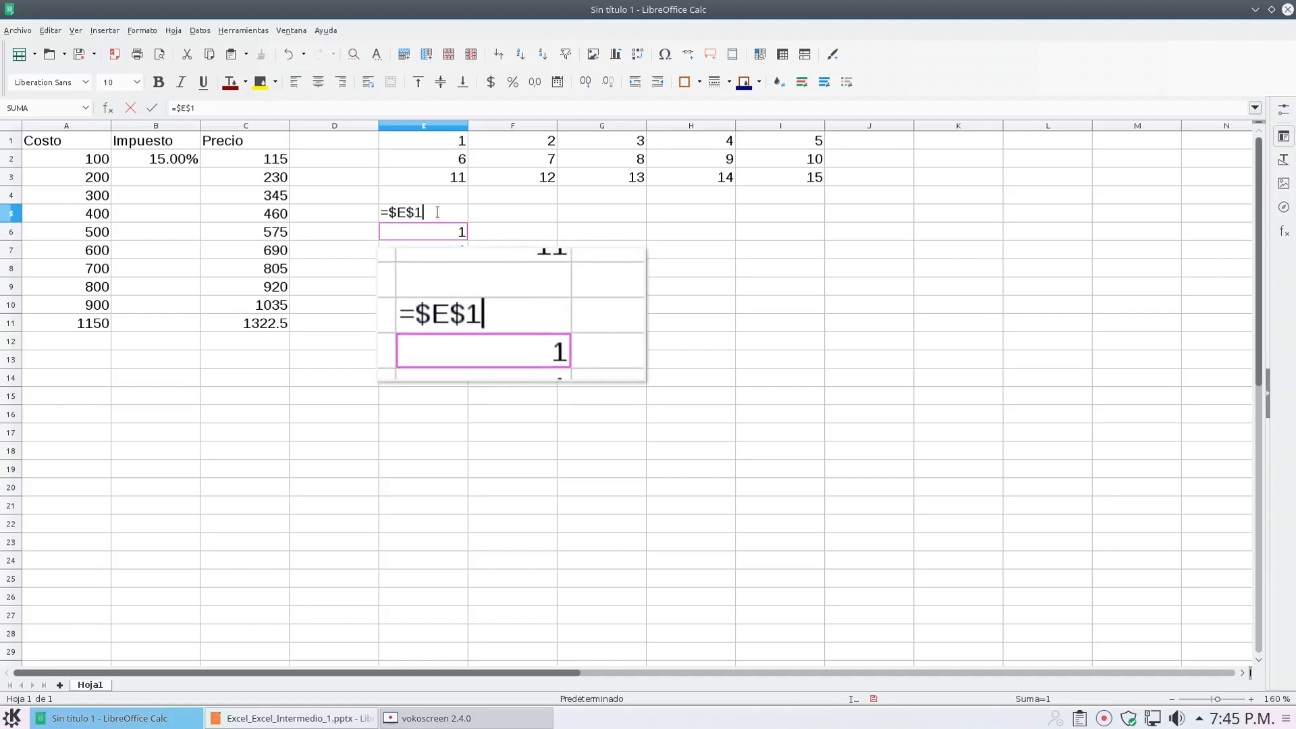
key(Return)
double_click(435, 229)
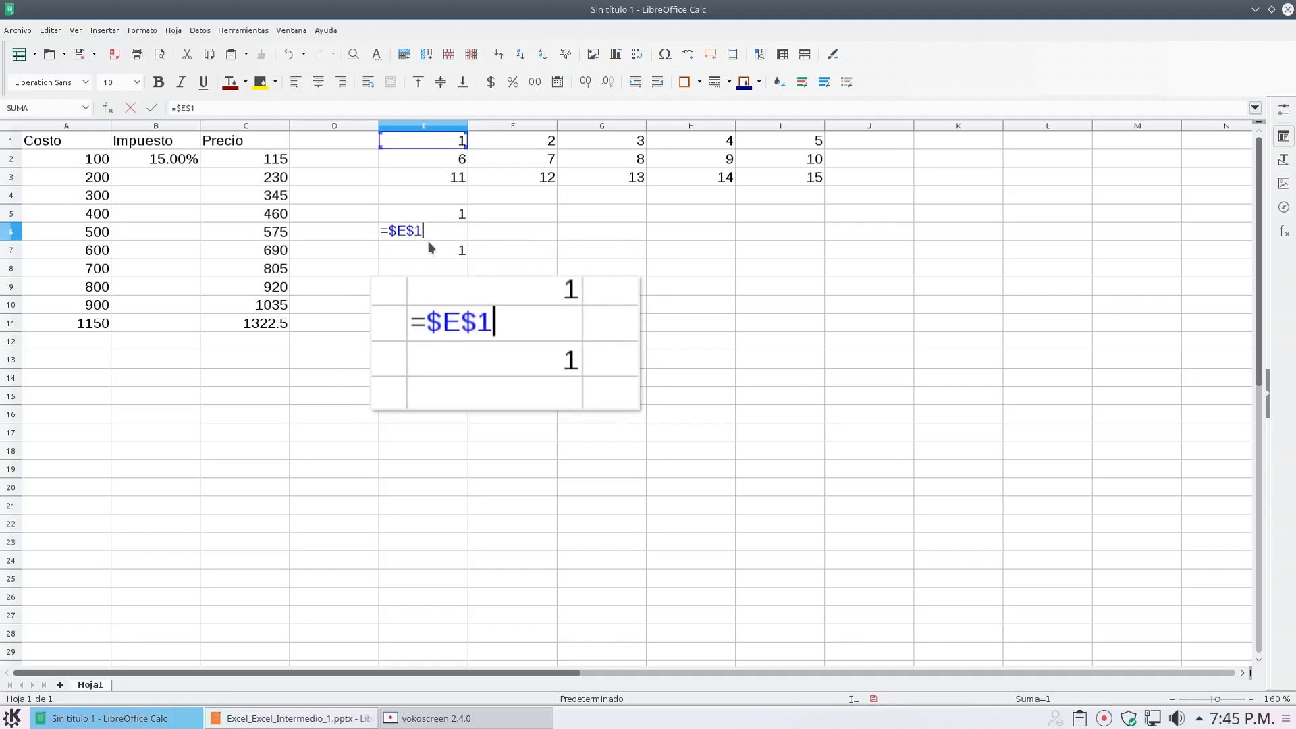
key(Return)
double_click(445, 257)
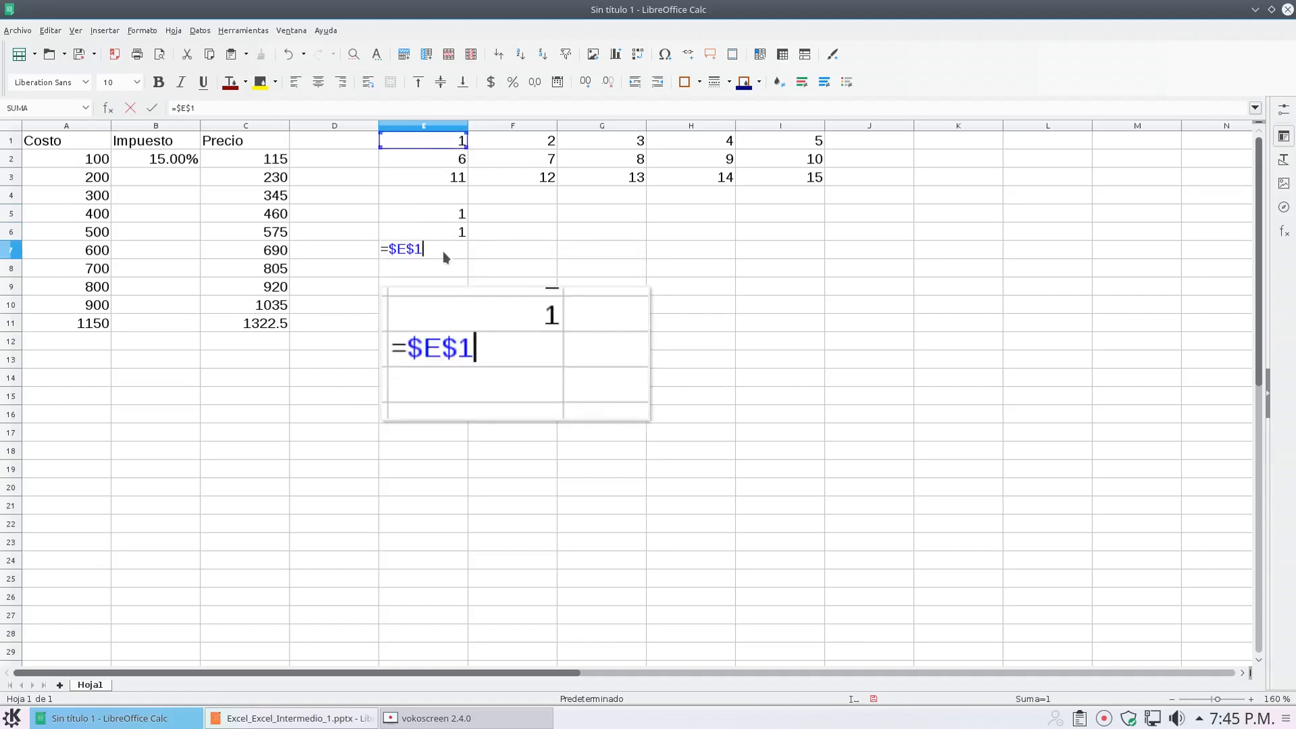
key(Return)
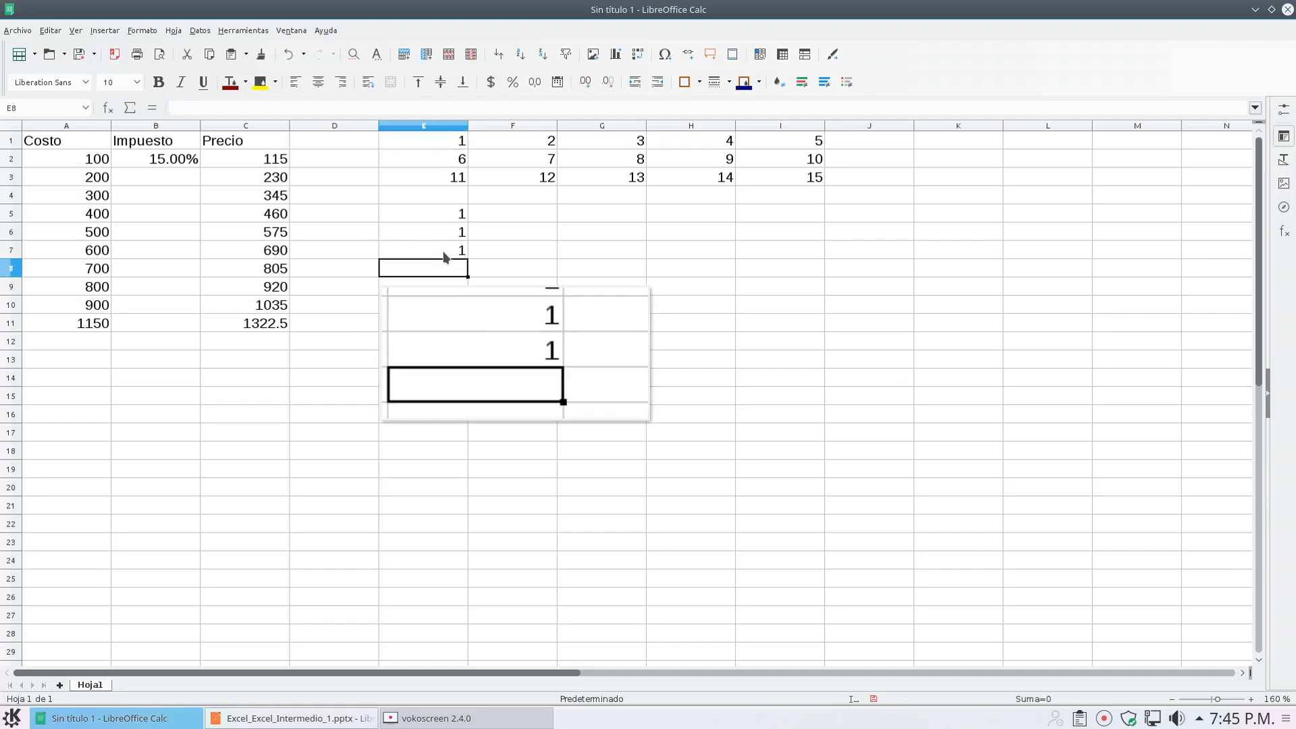
Step: Change the E5 formula to the mixed reference =$E1, with only the column fixed, and fill it down through cell E7
double_click(442, 214)
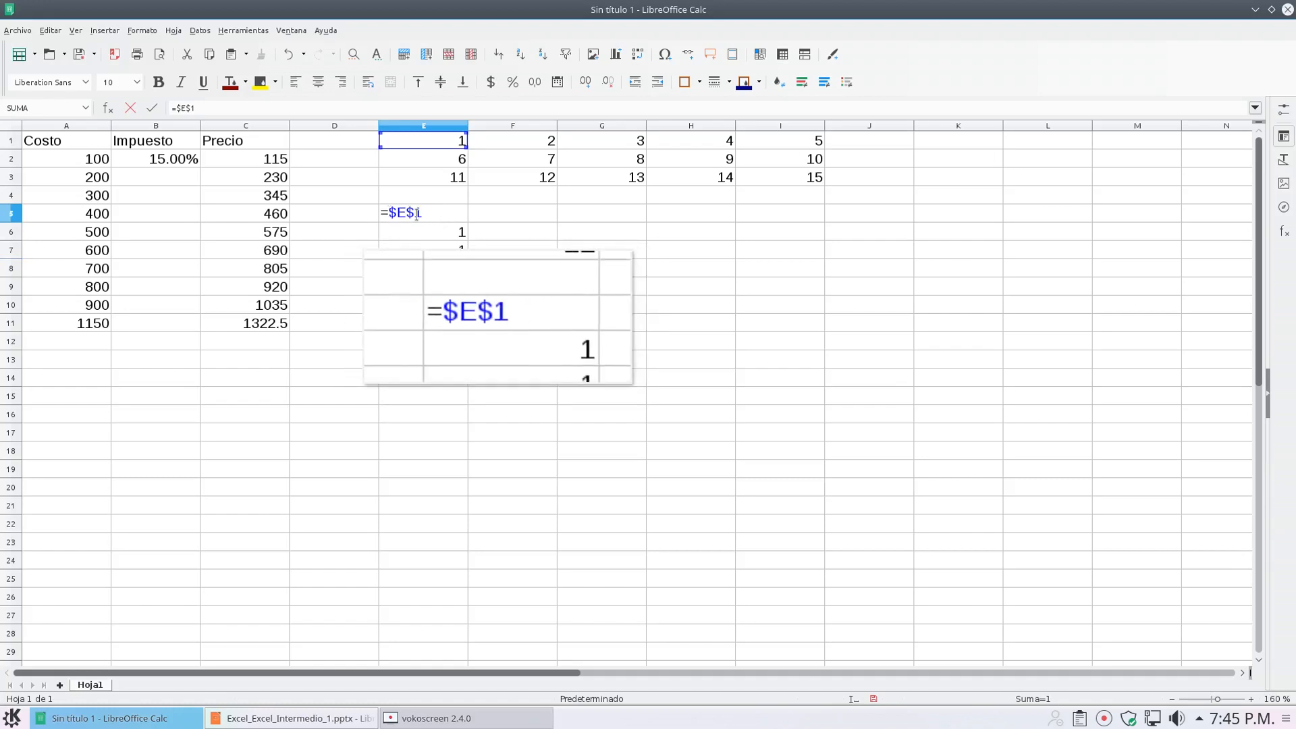
key(Left)
key(BackSpace)
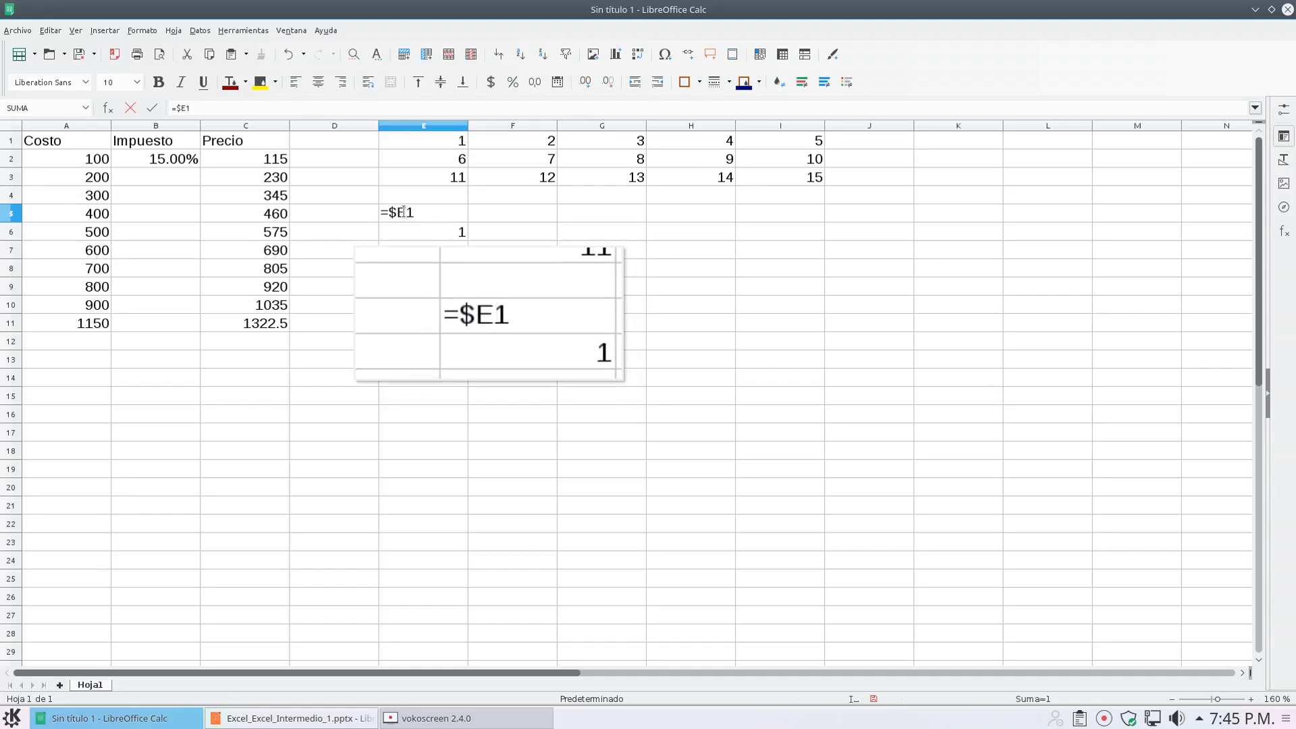
drag(404, 212, 390, 211)
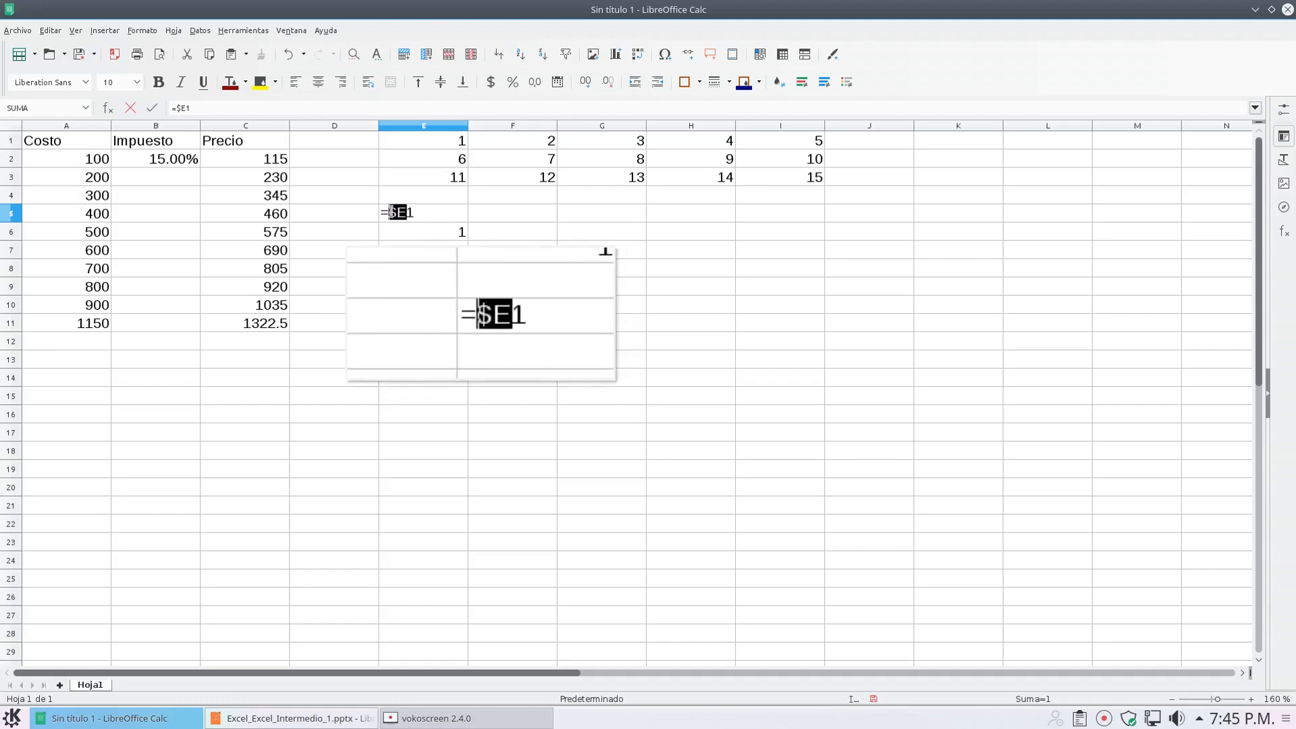
click(407, 212)
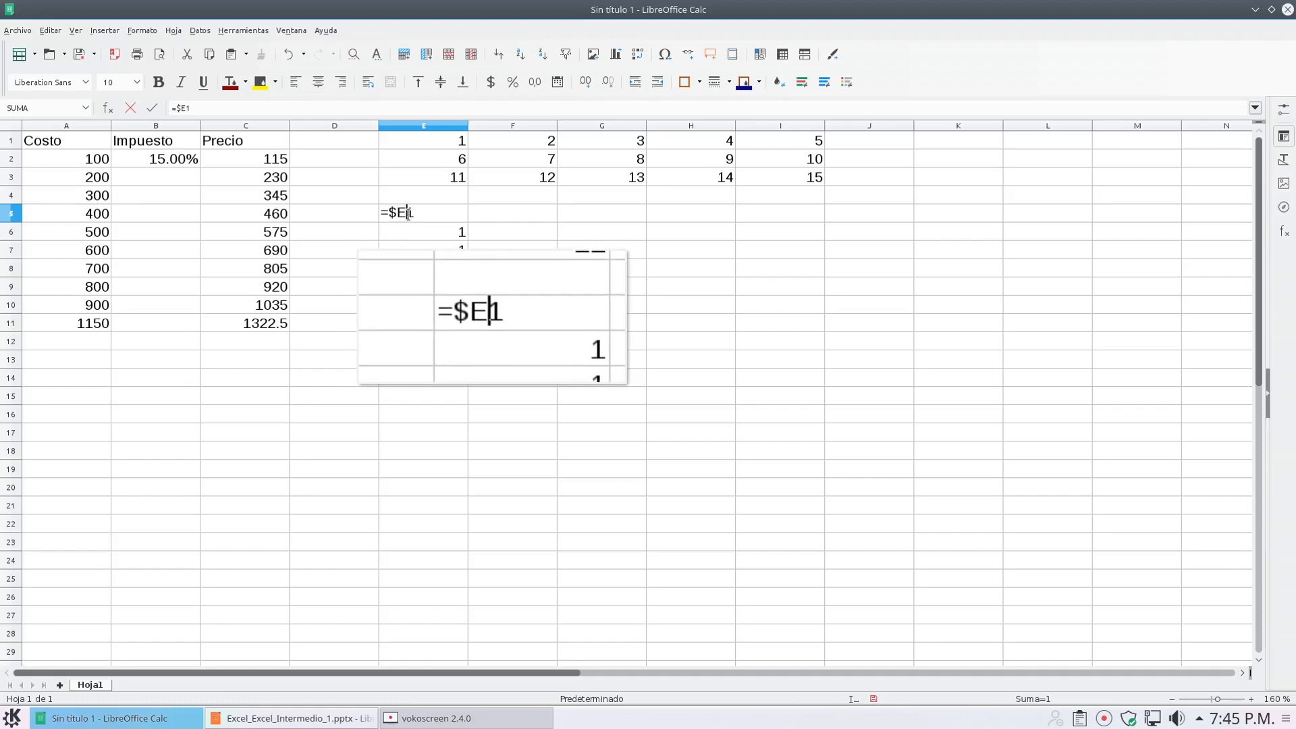
click(444, 214)
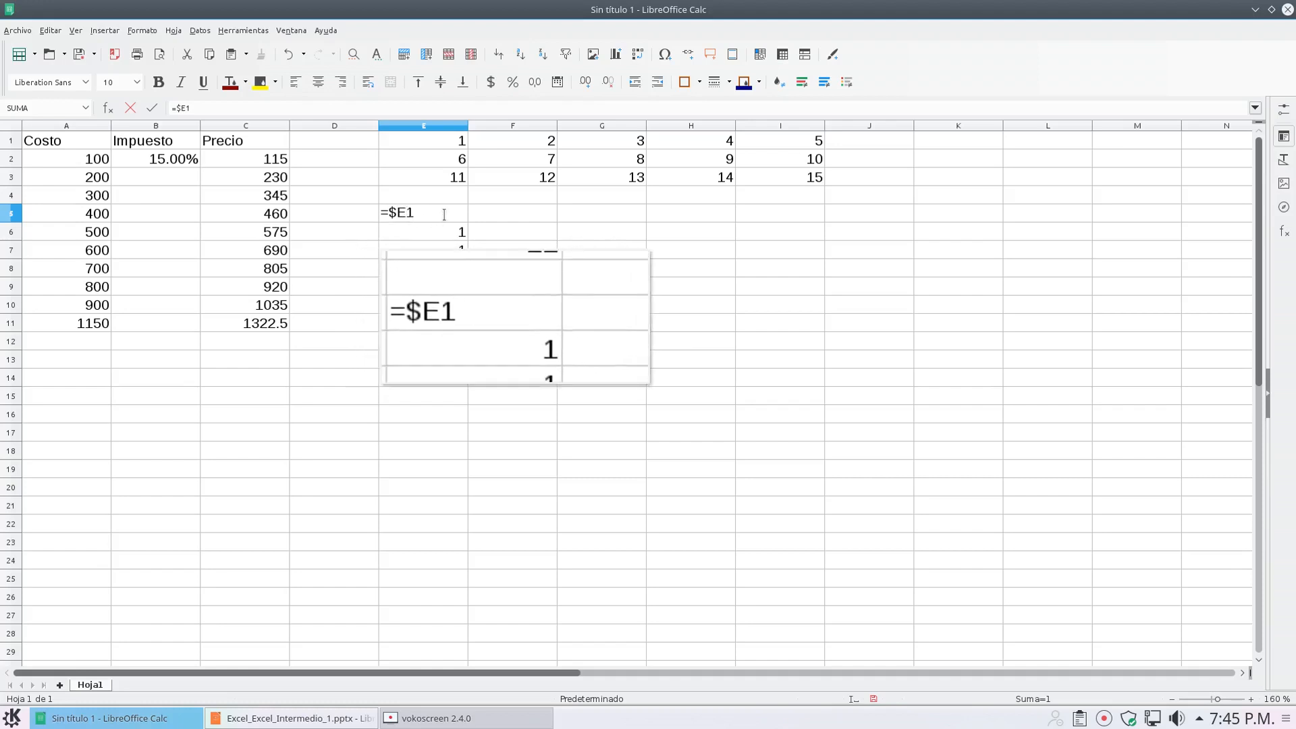
key(Return)
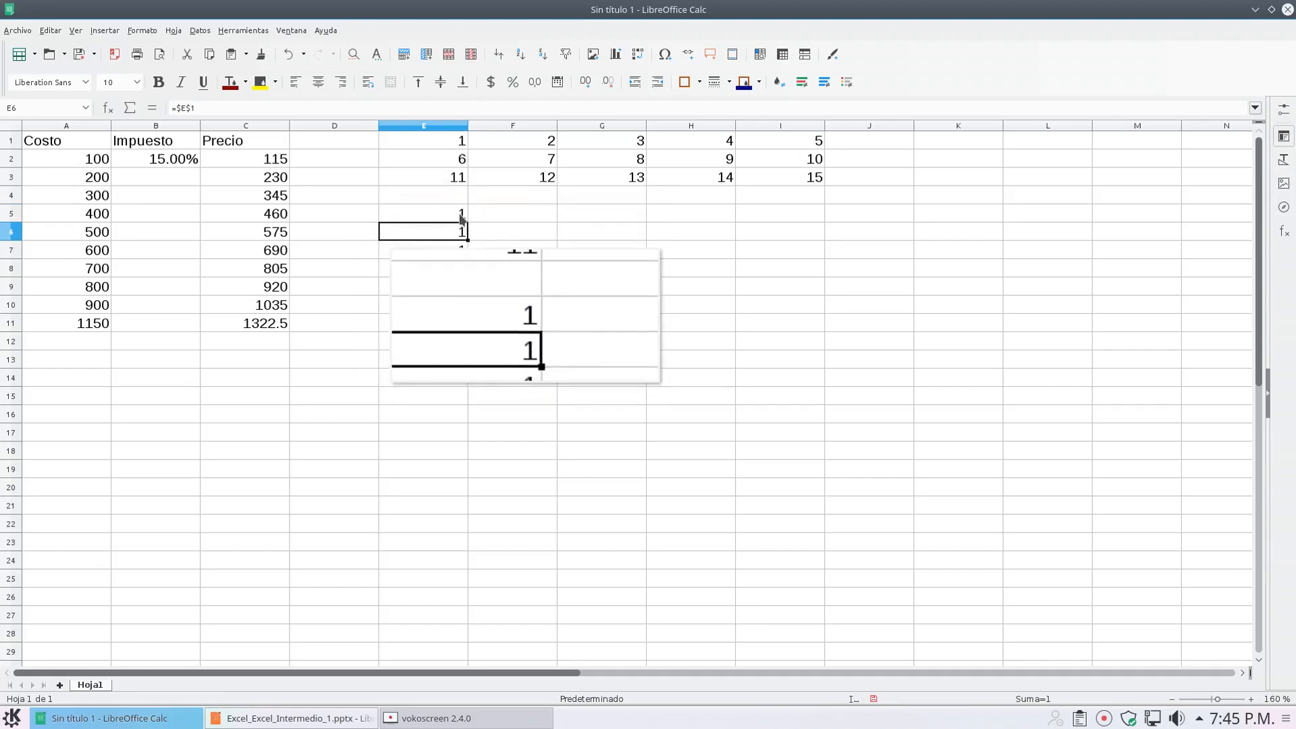
click(462, 216)
drag(467, 222, 469, 260)
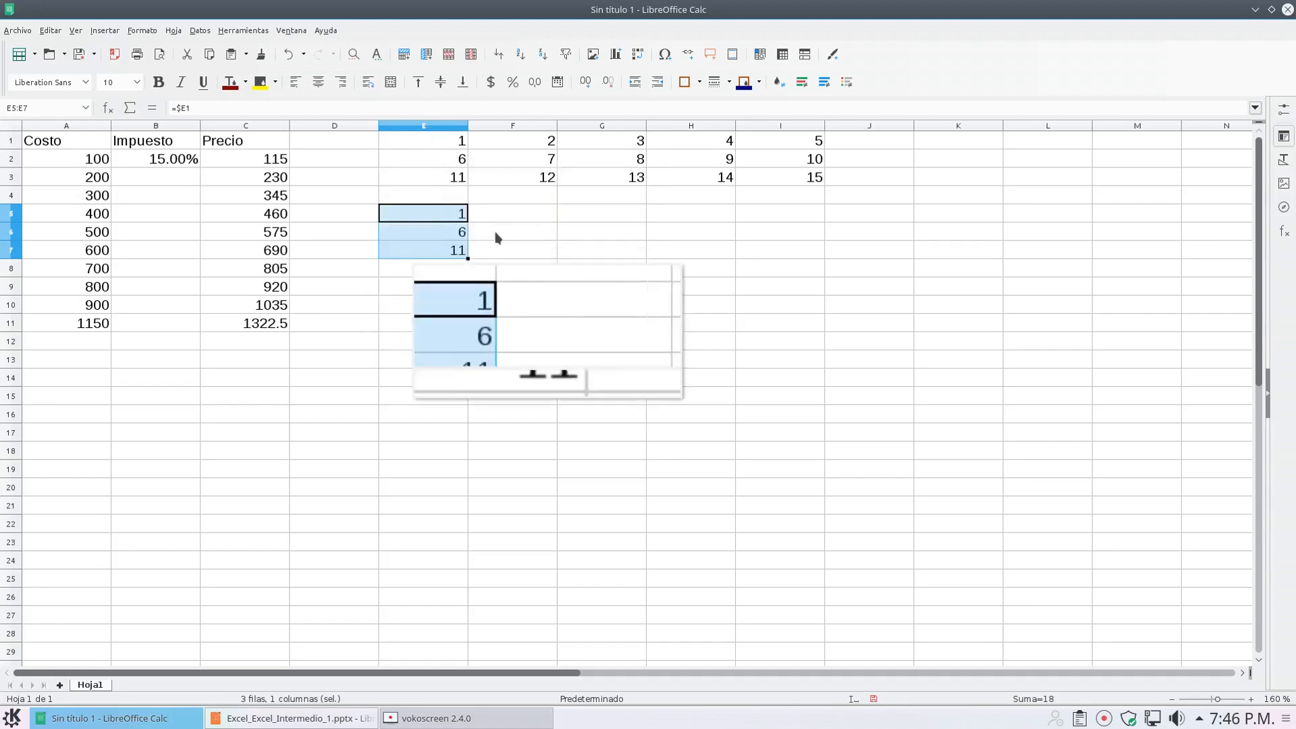
Step: Change the E5 formula to the mixed reference =E$1 and fill it down to row 7 and across to column I
double_click(448, 214)
click(398, 213)
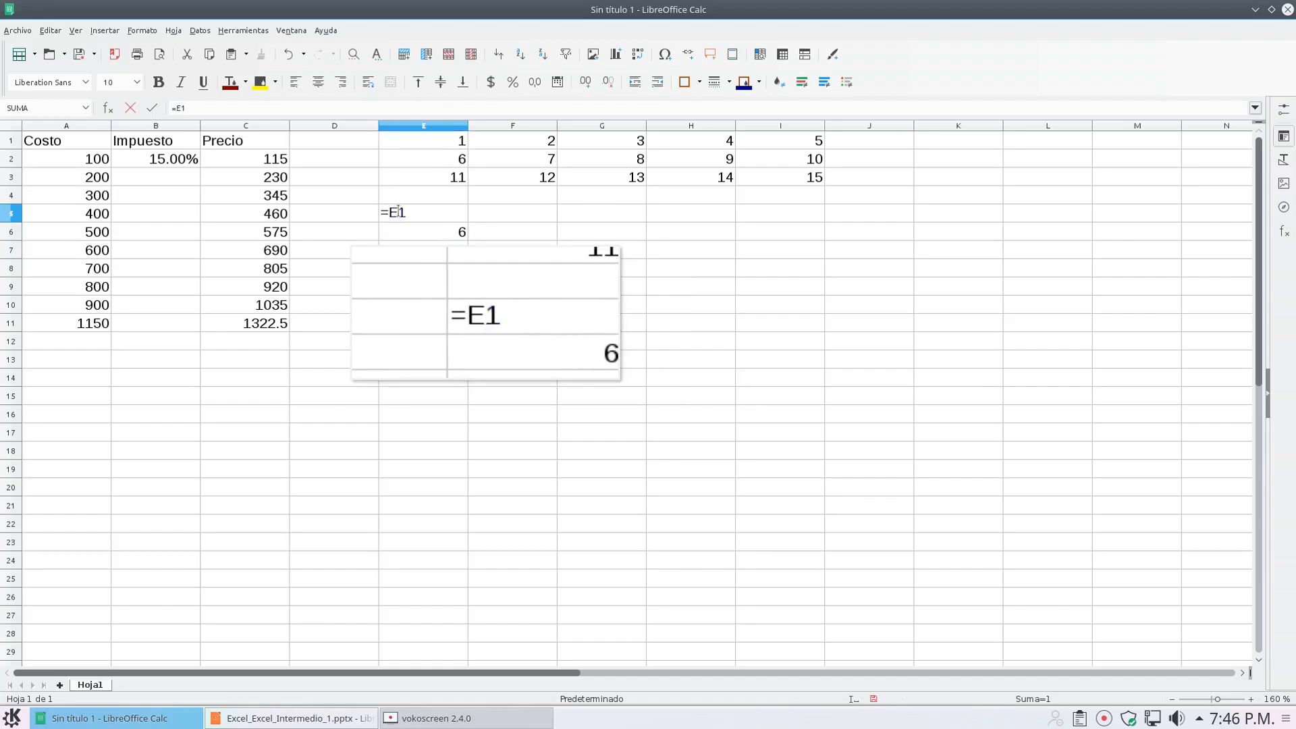
key(Return)
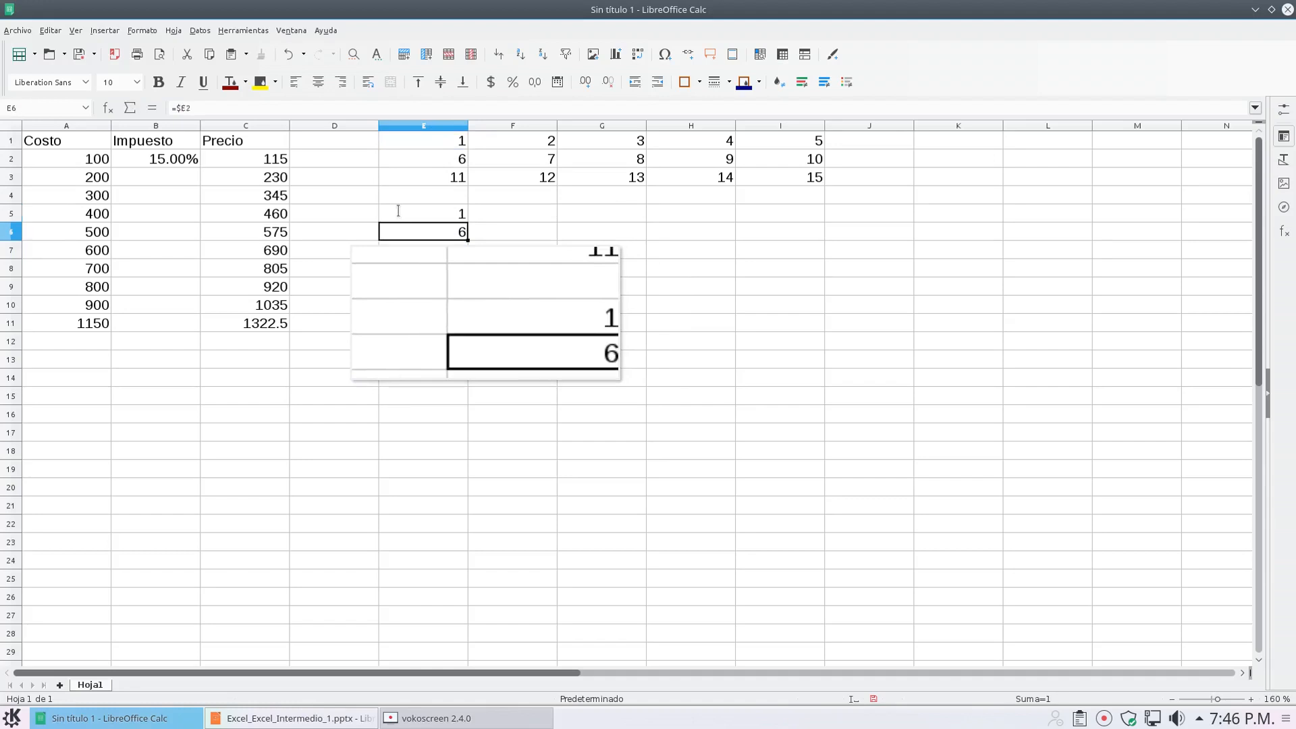
click(461, 217)
drag(467, 222, 467, 257)
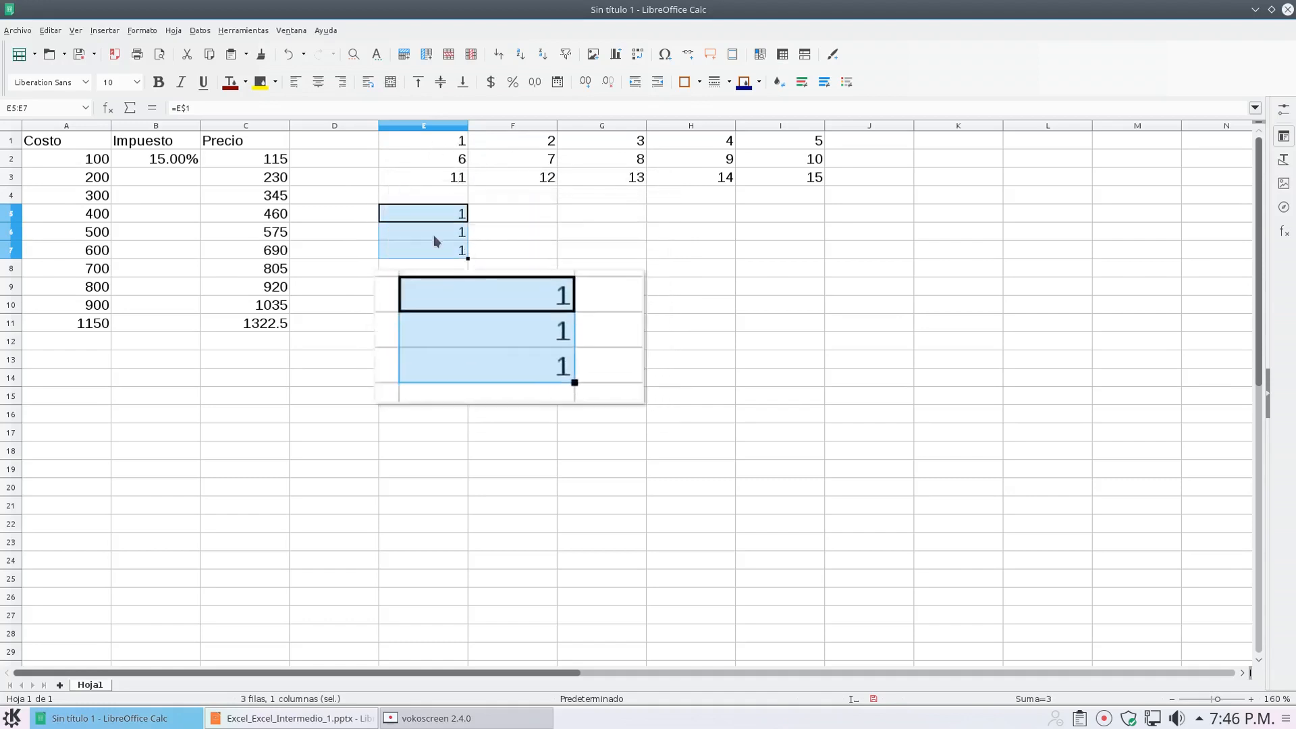
drag(467, 257, 794, 268)
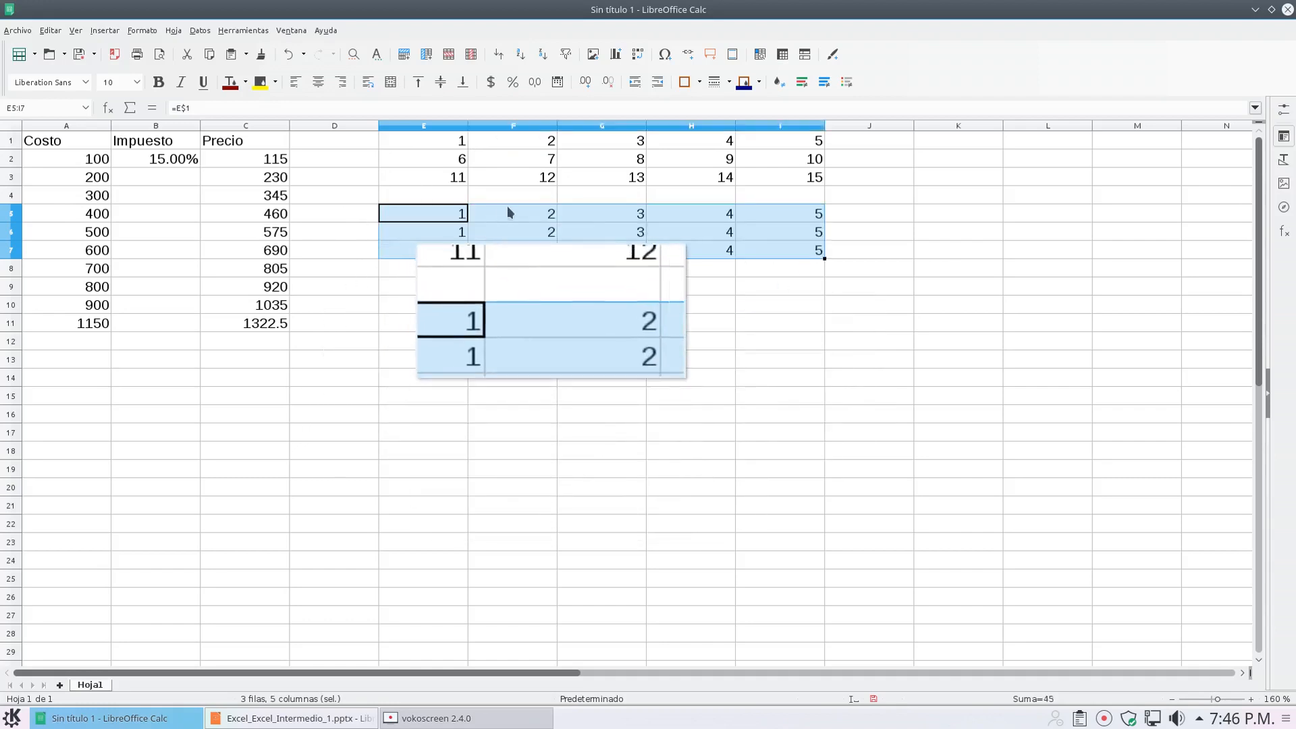
Step: Inspect the formulas in E5, F5 and F6 to check which cell each mixed reference points to
click(466, 215)
double_click(406, 215)
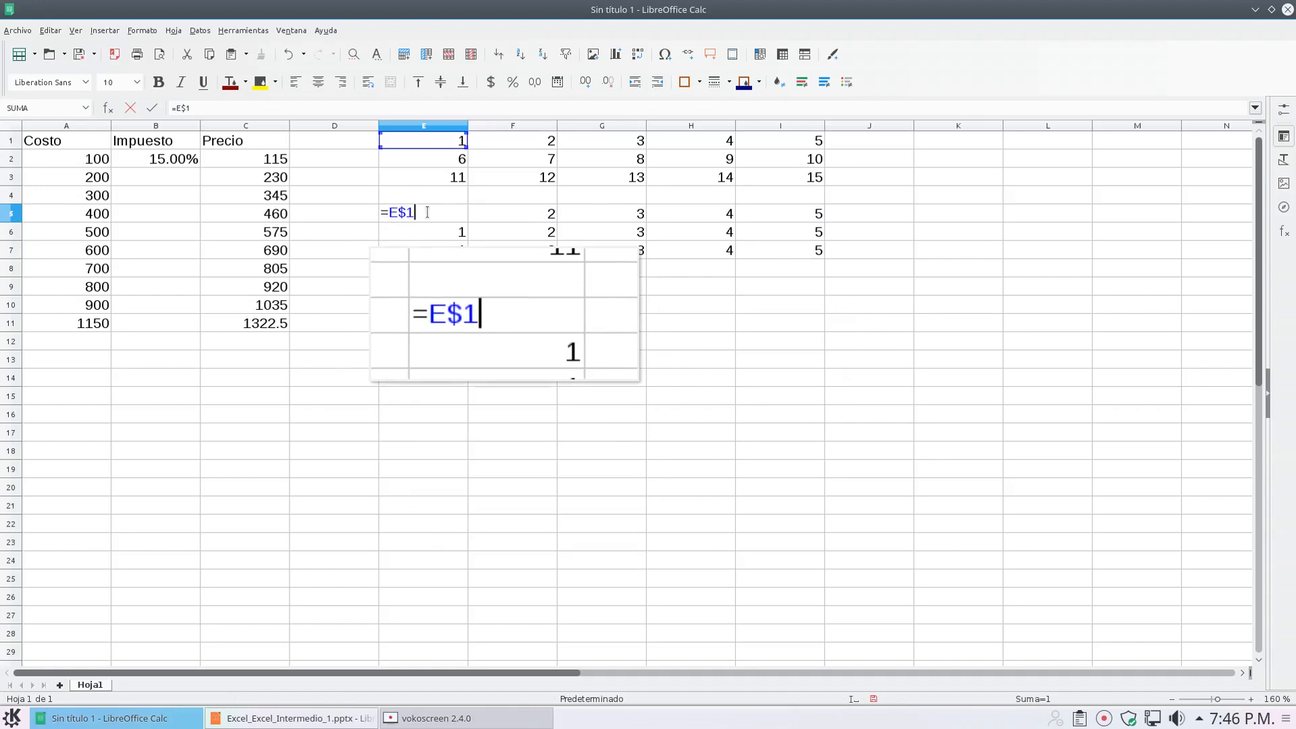
key(Return)
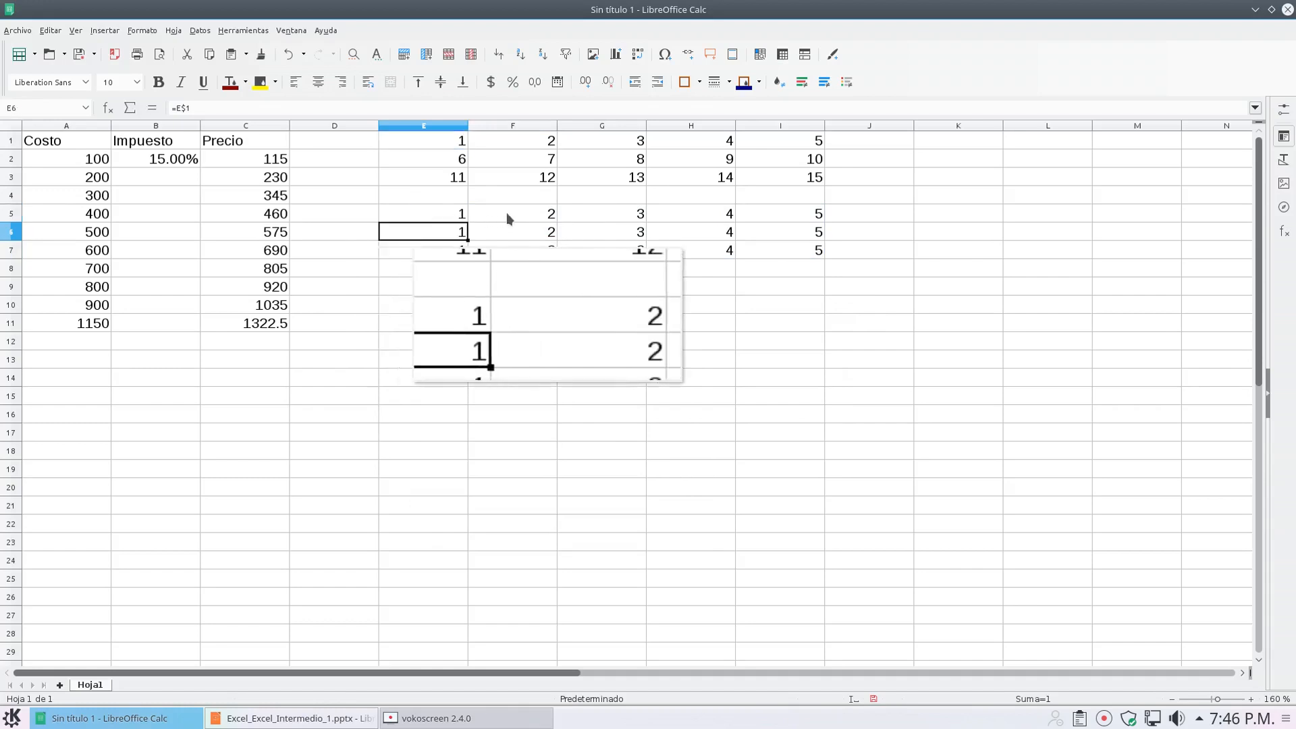
double_click(514, 213)
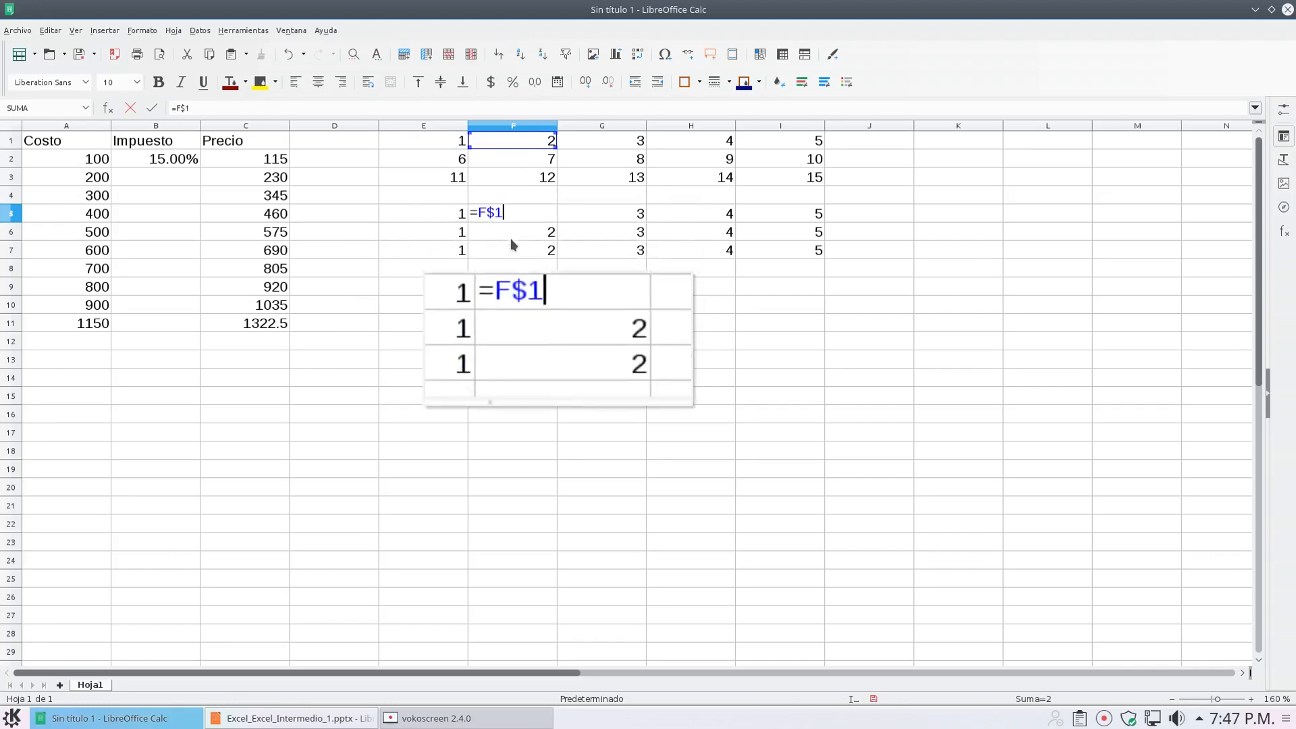
key(Return)
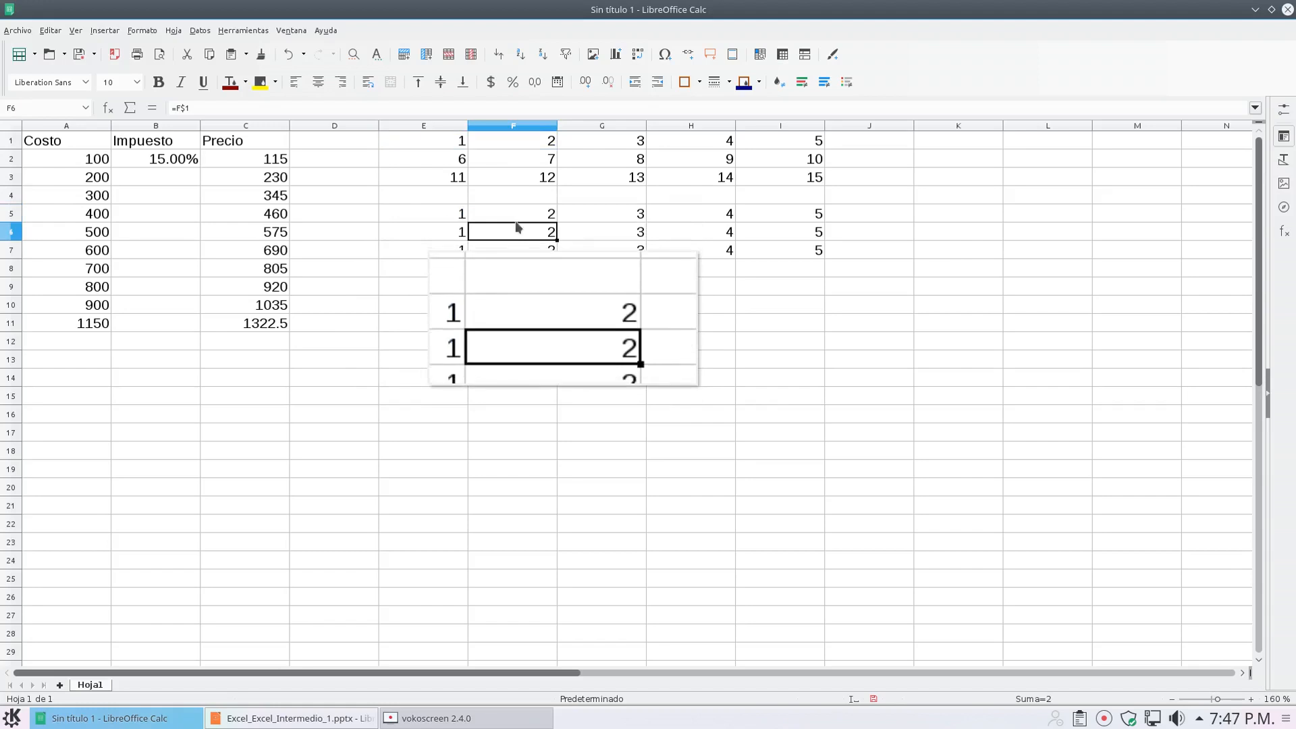
double_click(505, 232)
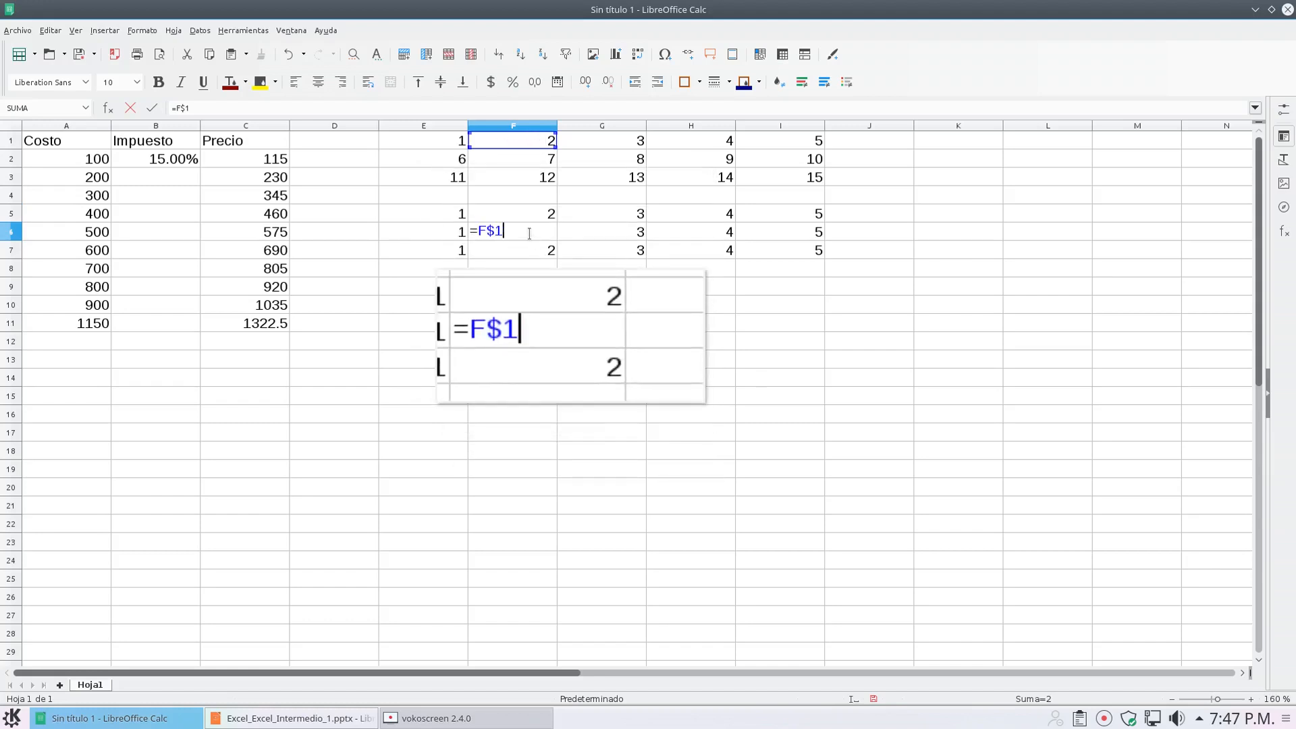
Step: Examine the mixed references in G5, G6 and G7, leaving all three formulas as they are
click(598, 215)
double_click(605, 213)
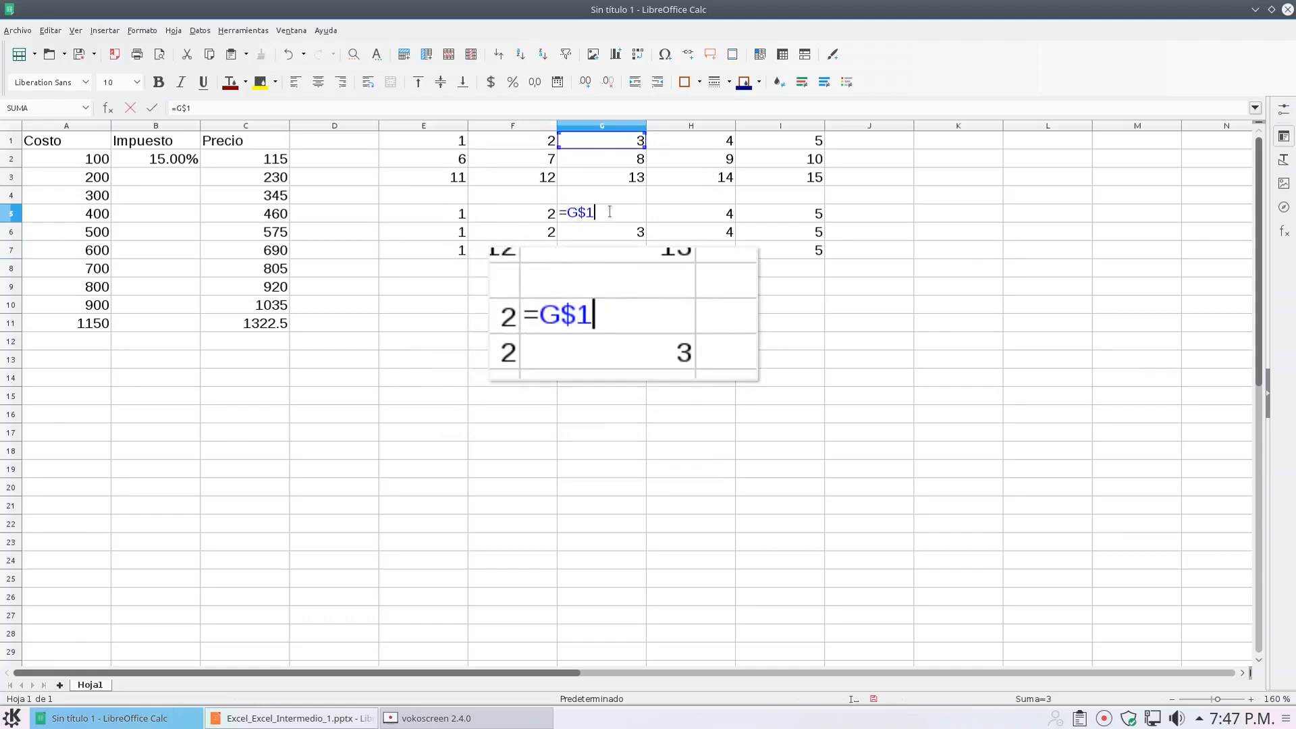
key(Return)
double_click(604, 232)
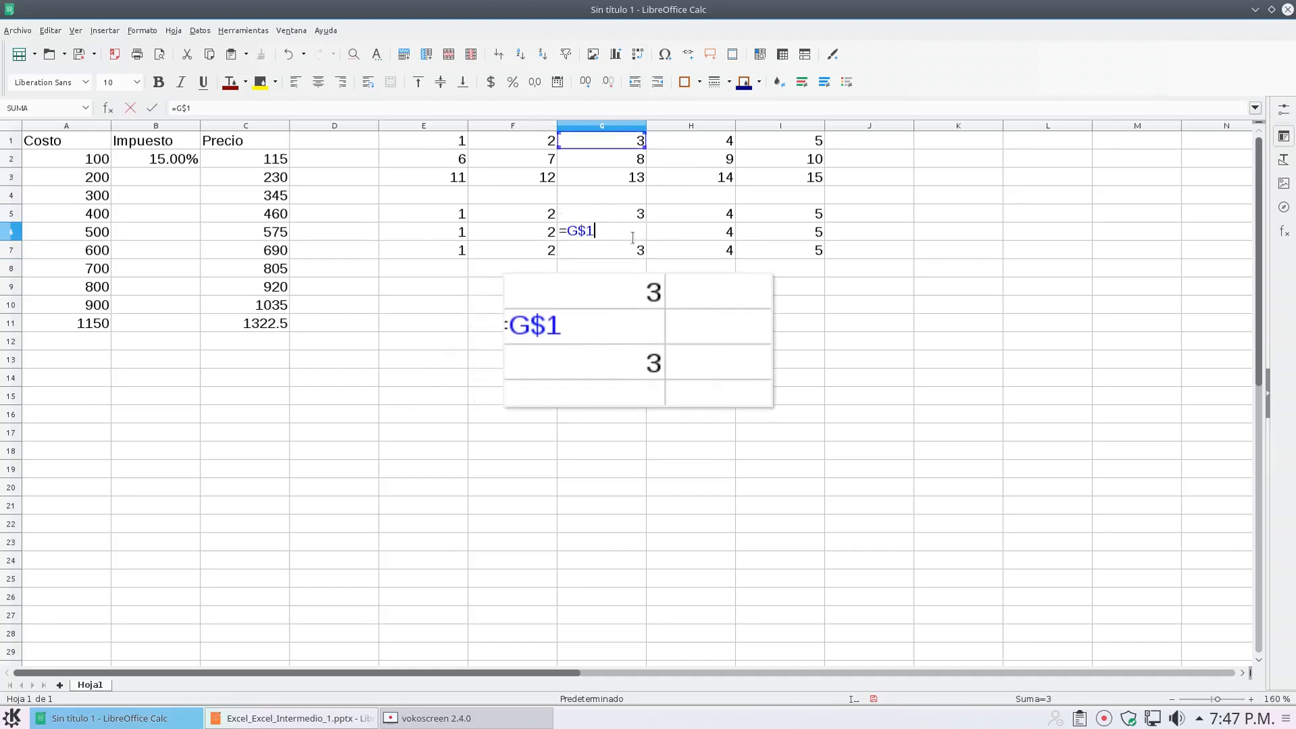
key(Return)
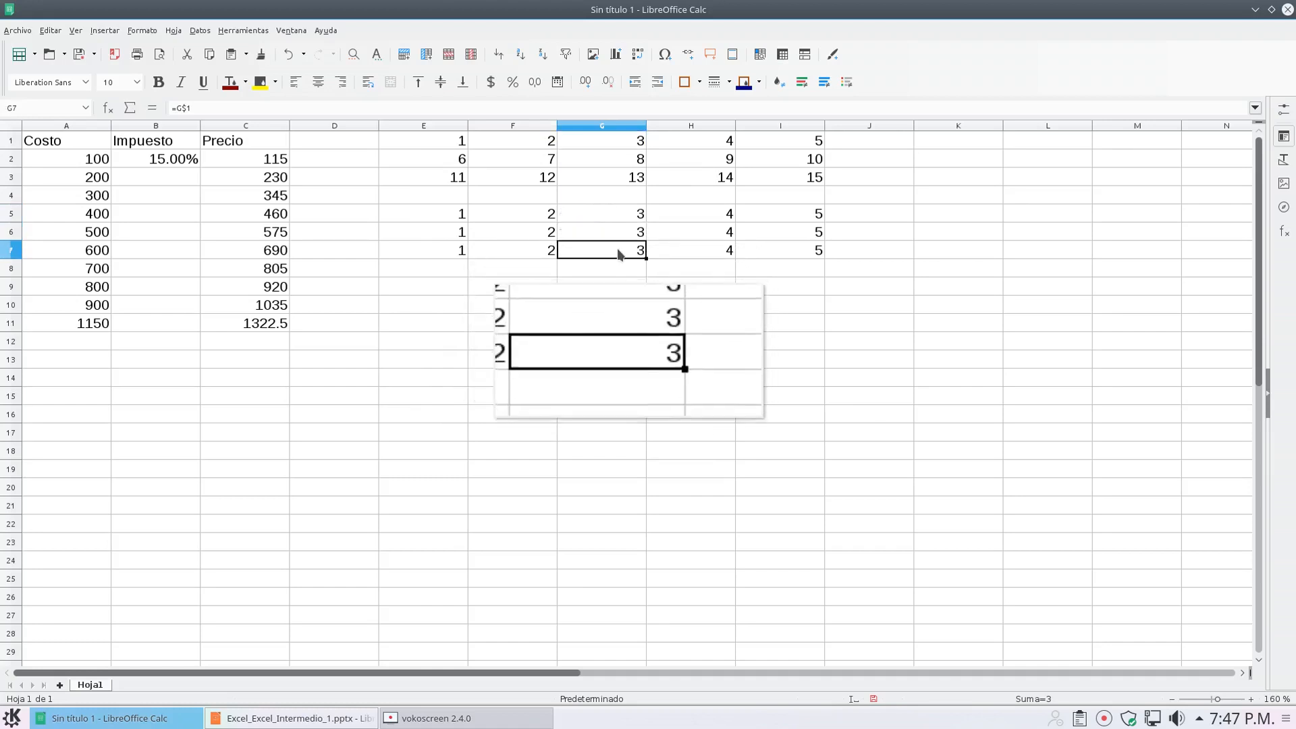
double_click(618, 251)
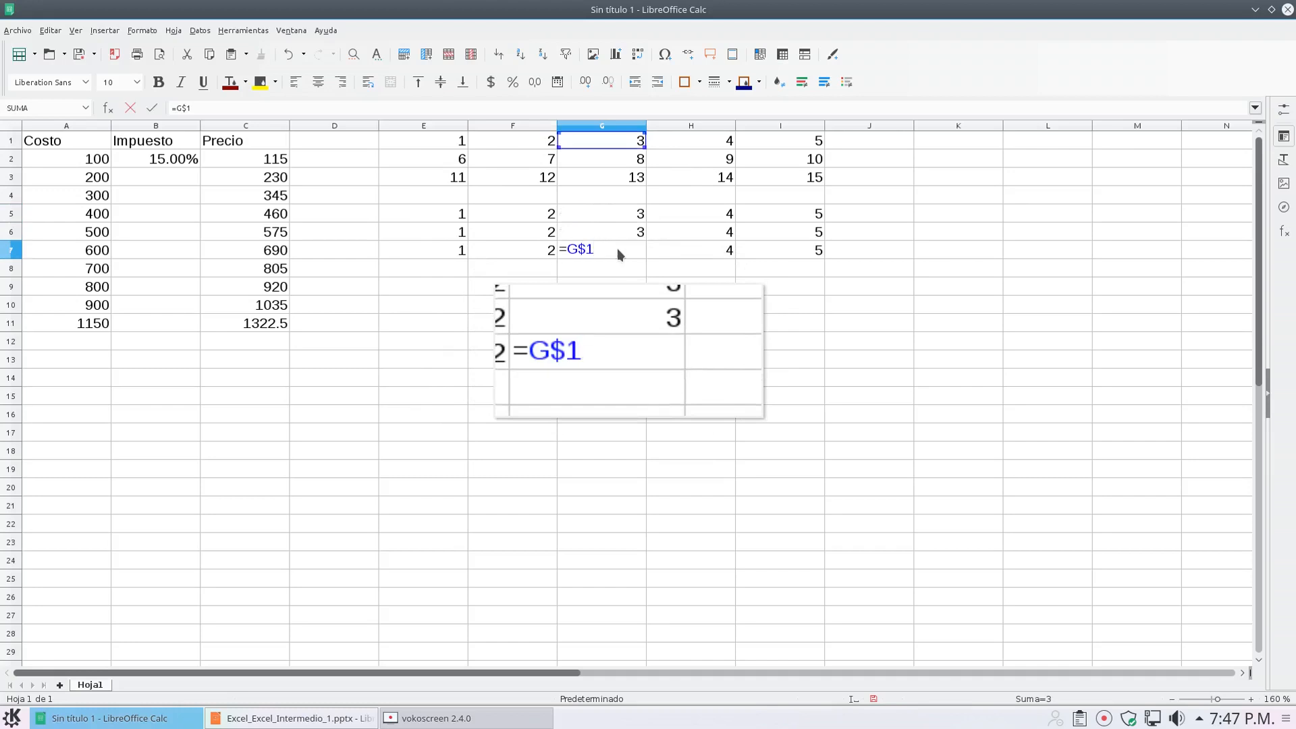
click(606, 212)
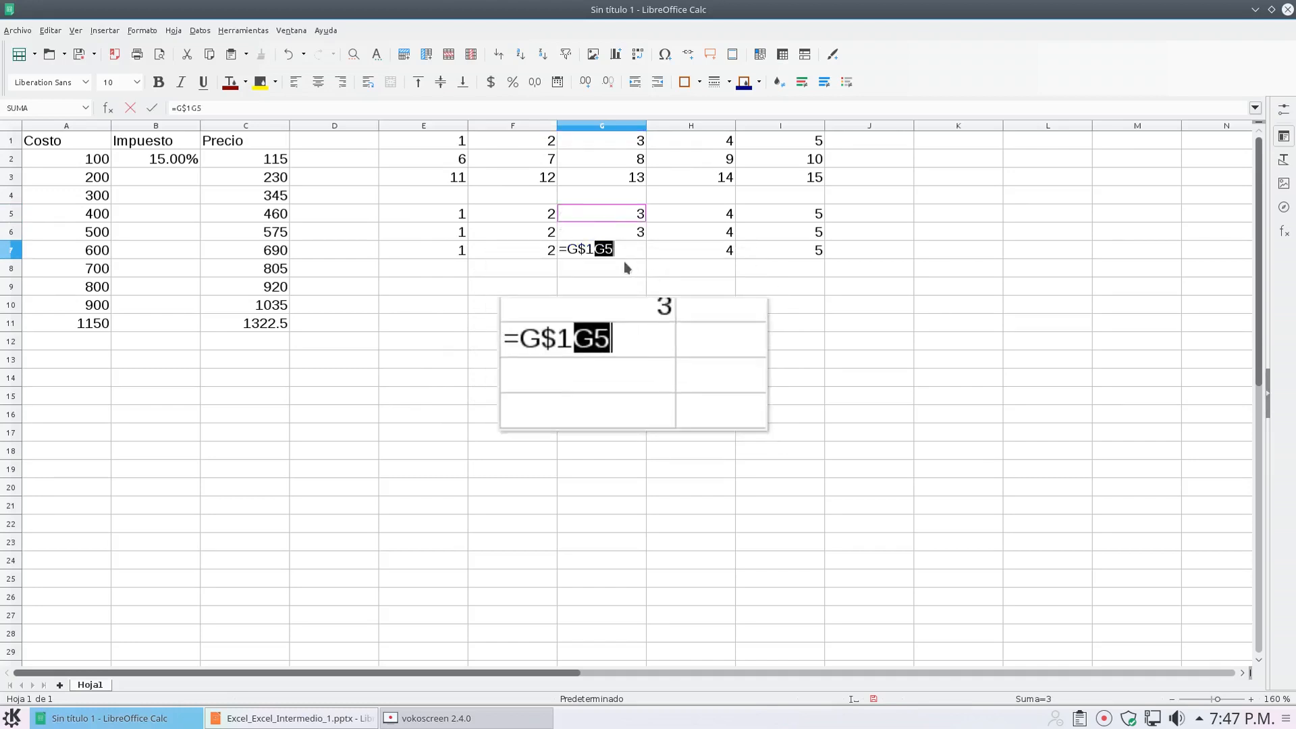
key(BackSpace)
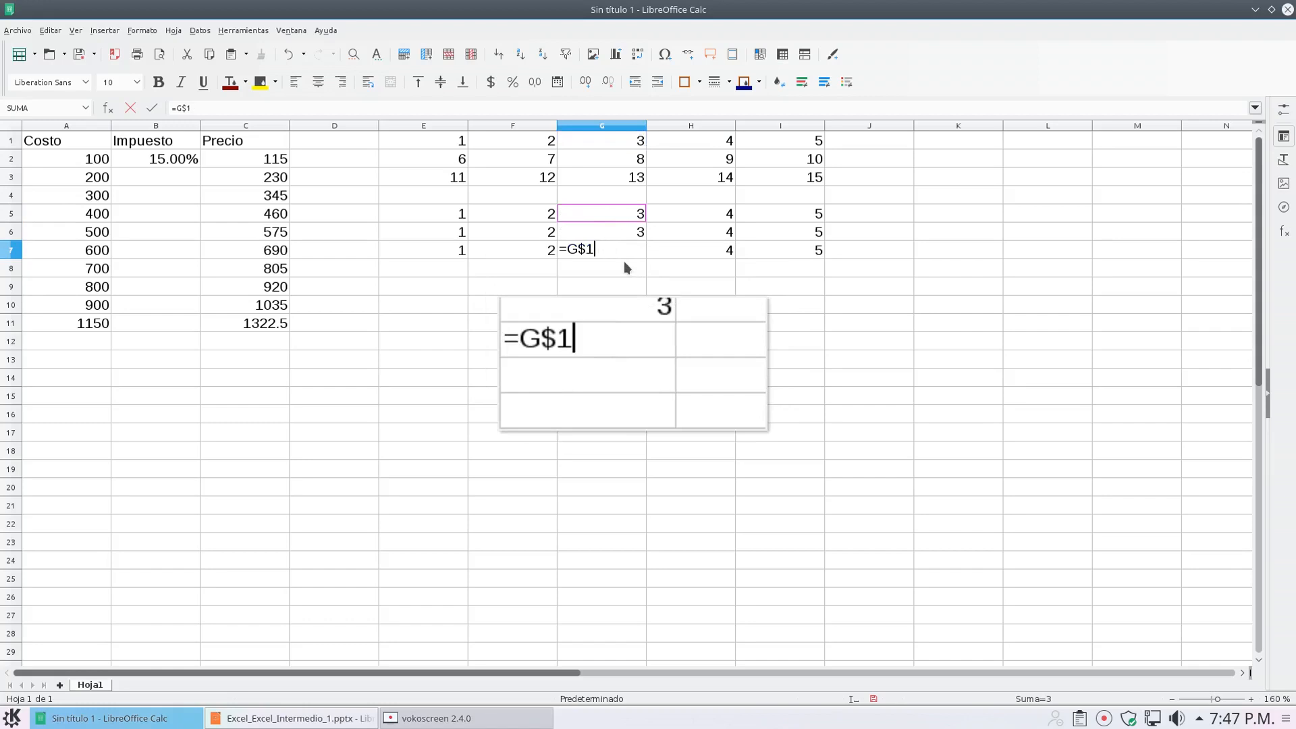
key(Return)
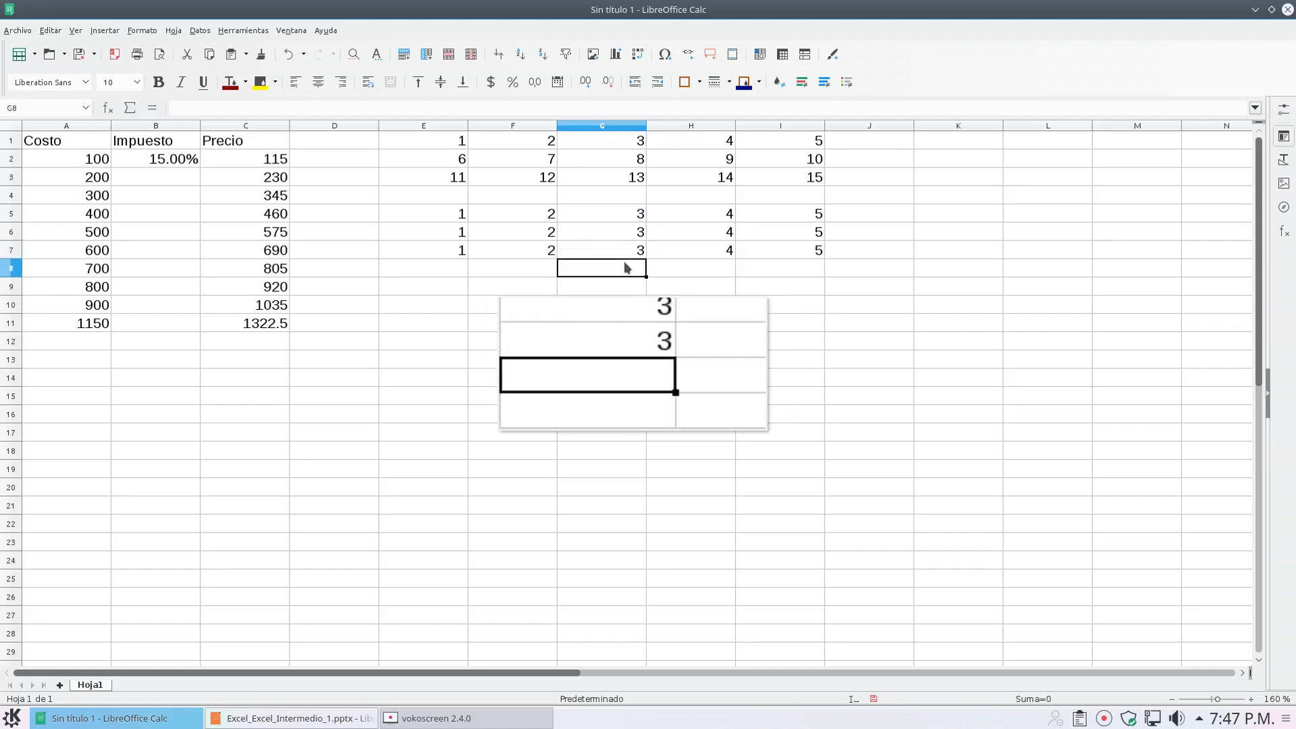